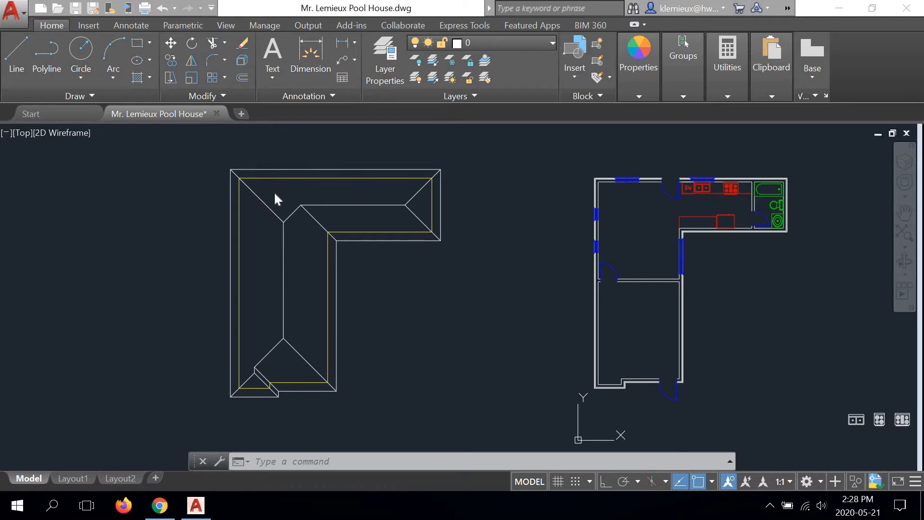
- Set the linetype of the yellow layer listed just below ROOF (ROOF DET...) to HIDDEN in the layer properties
scroll(264, 189, up, 5)
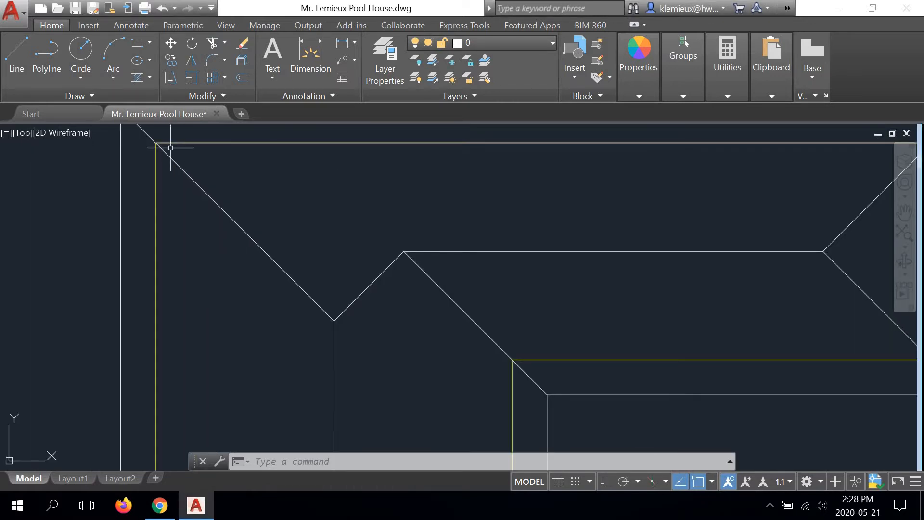
scroll(431, 185, down, 4)
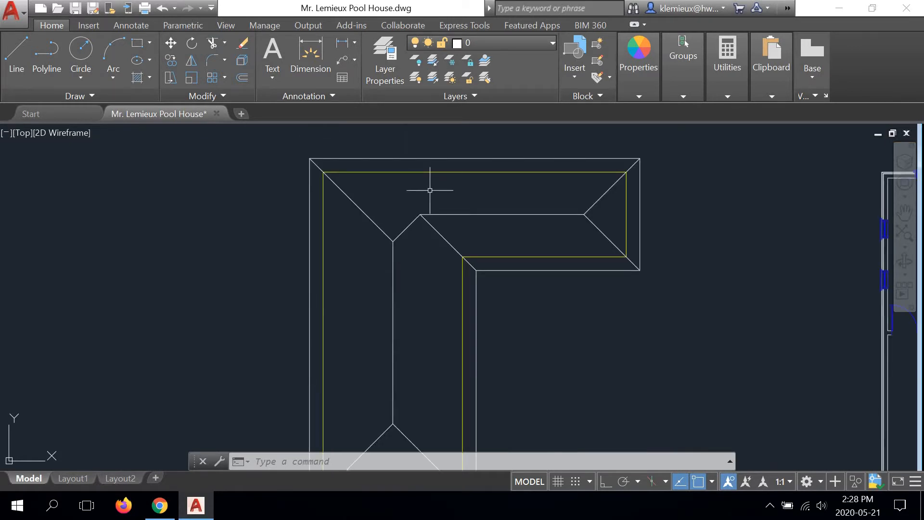
scroll(429, 192, up, 2)
scroll(432, 193, up, 1)
scroll(396, 208, down, 1)
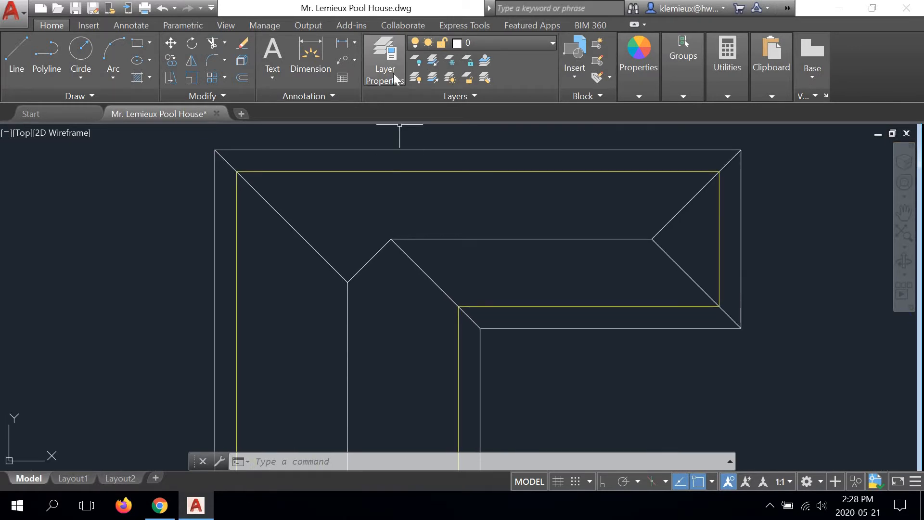
click(385, 61)
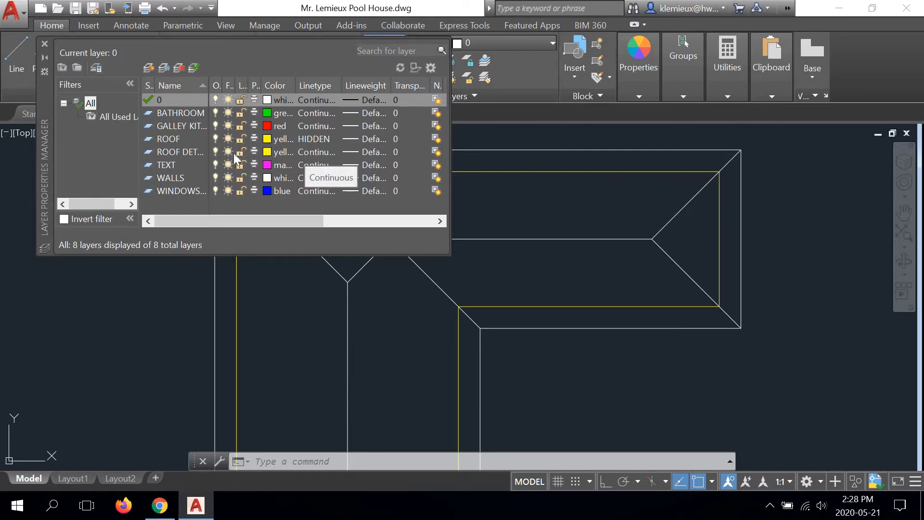
click(310, 152)
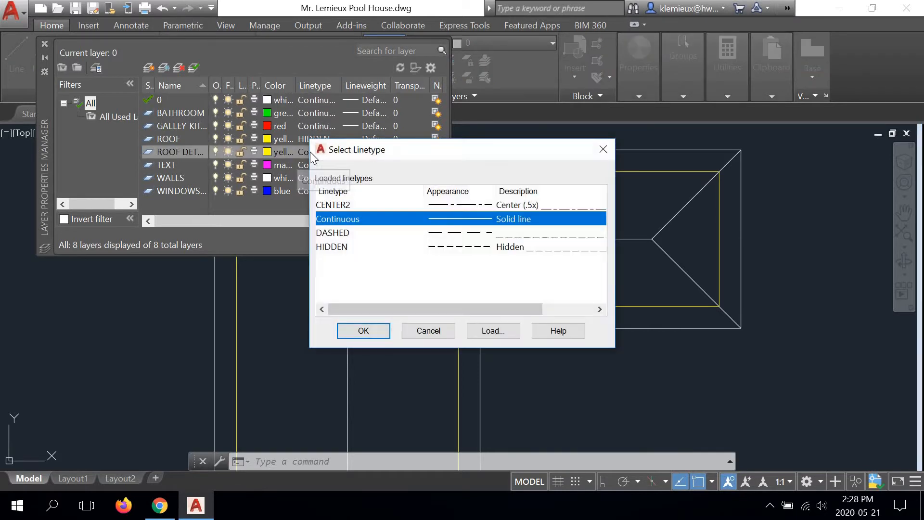
click(467, 247)
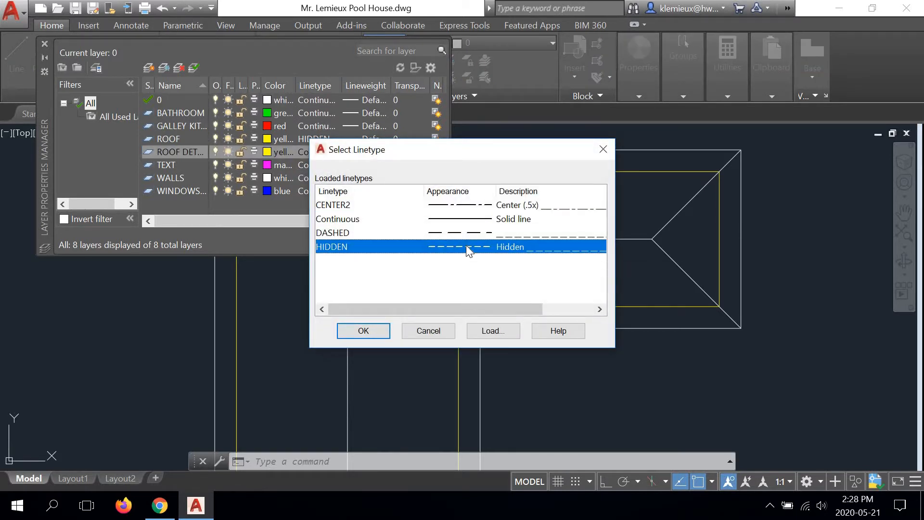
click(362, 331)
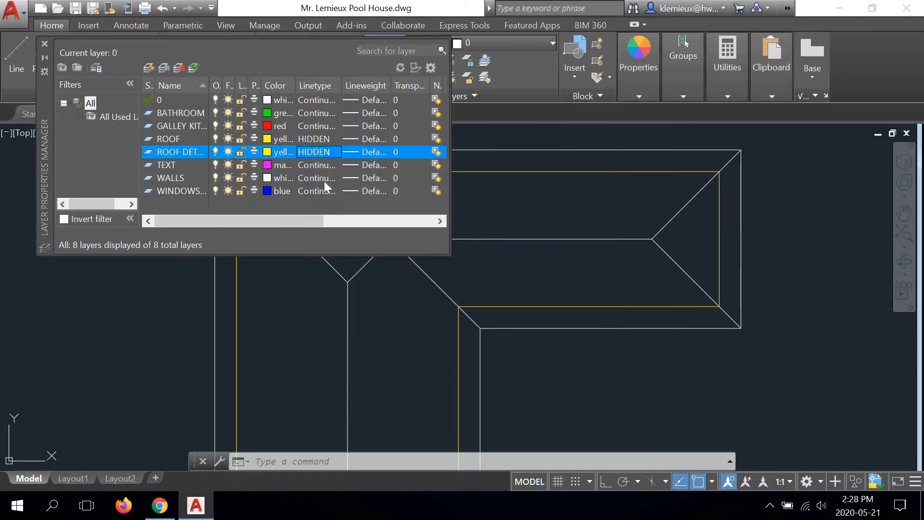
- Look up the HIDDEN linetype among the loadable acad.lin linetypes, leave without loading it, and close the layer properties
click(311, 152)
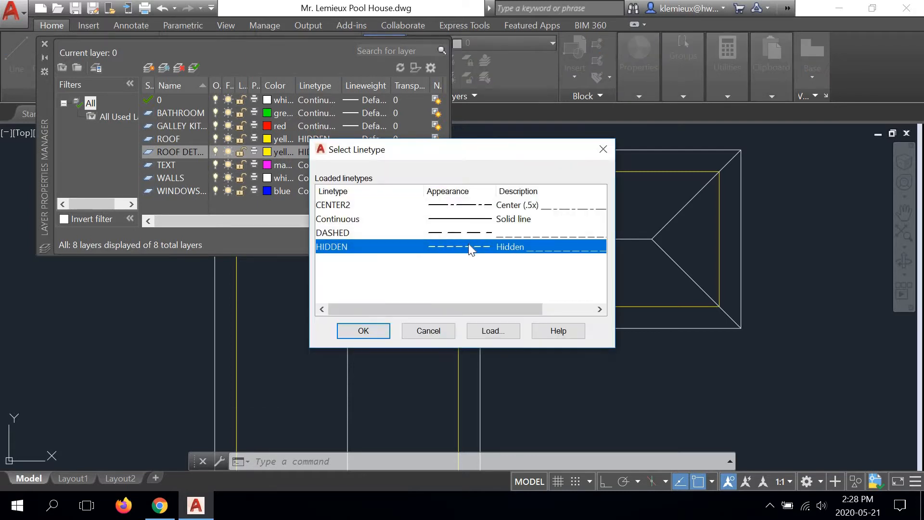
click(489, 331)
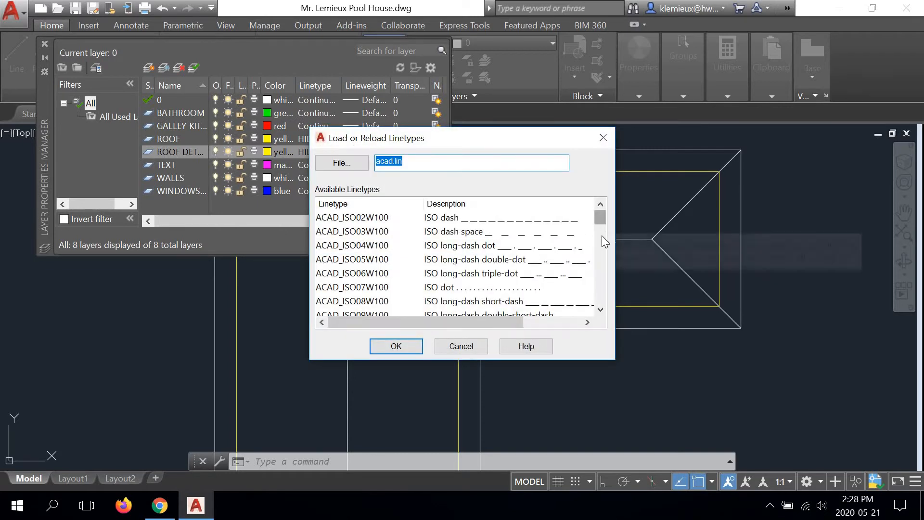
scroll(602, 236, down, 7)
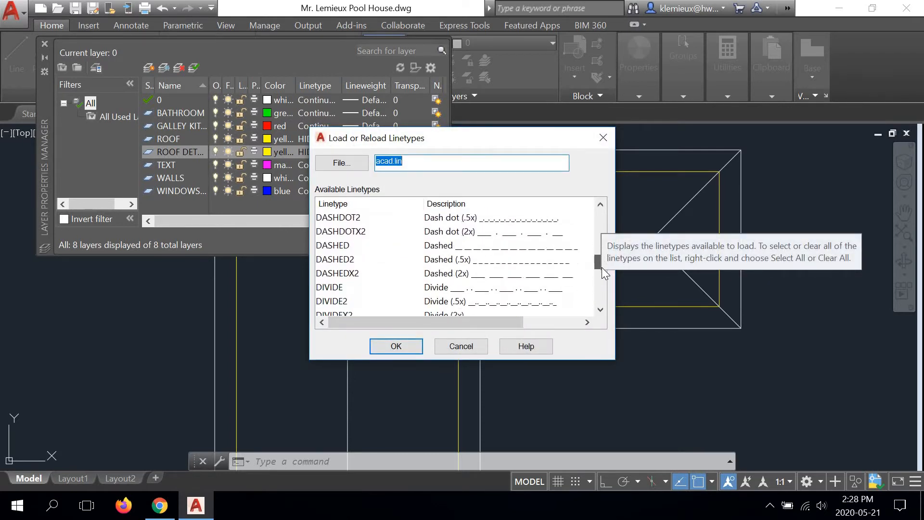
scroll(602, 267, down, 4)
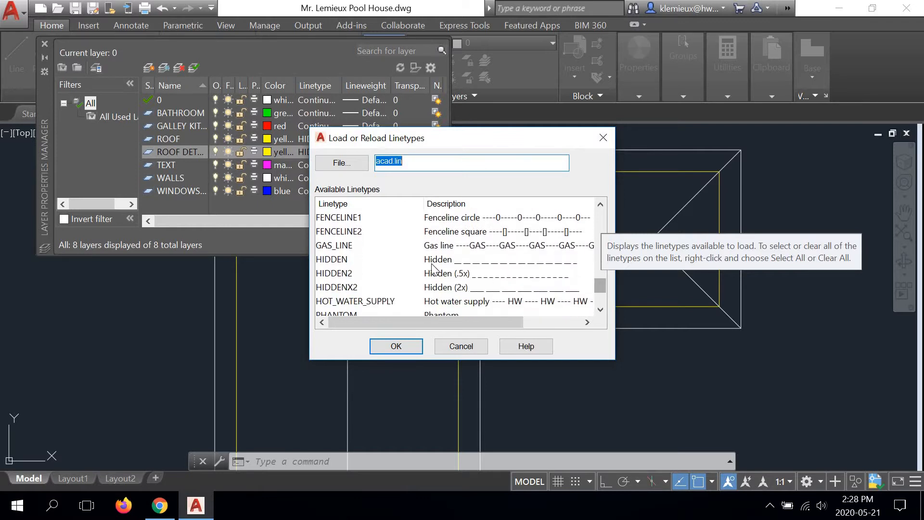
click(342, 260)
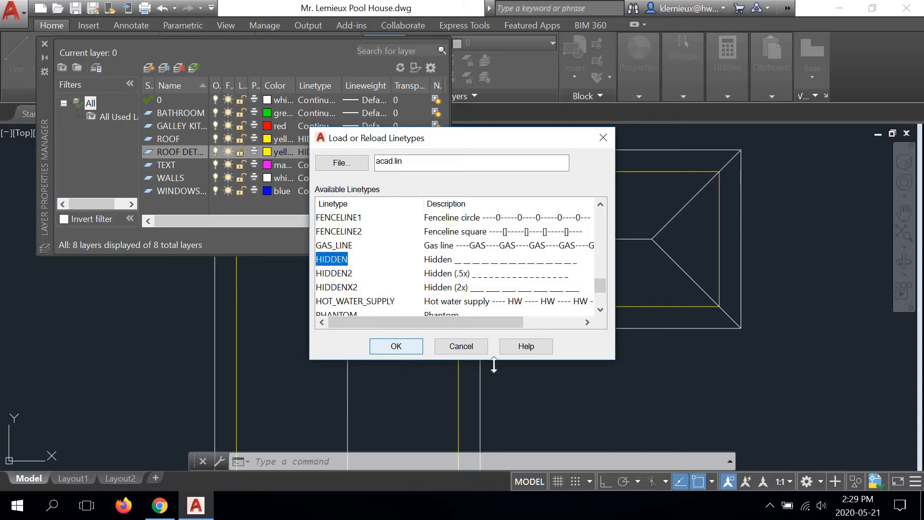
click(477, 347)
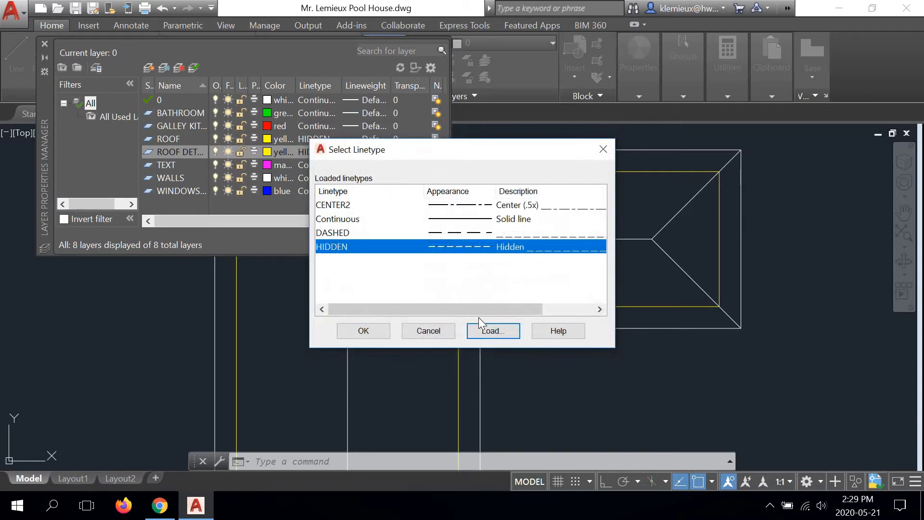
click(360, 329)
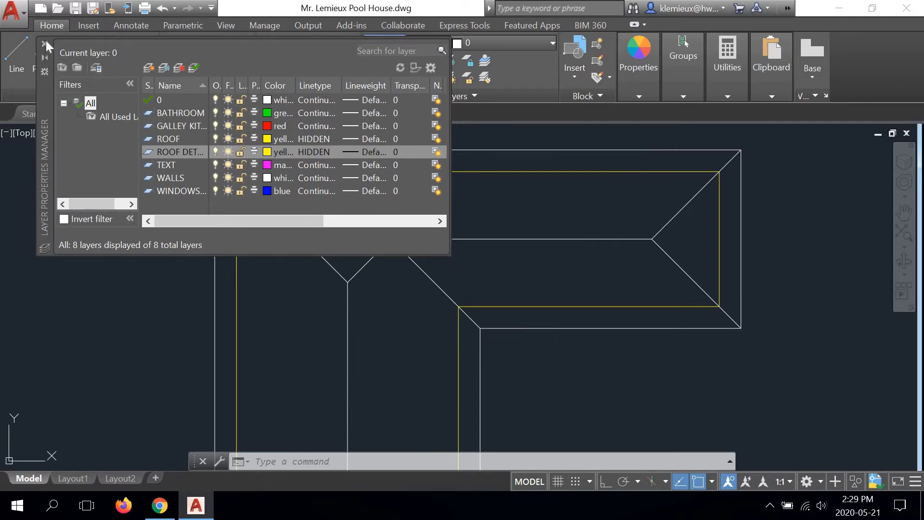
click(45, 44)
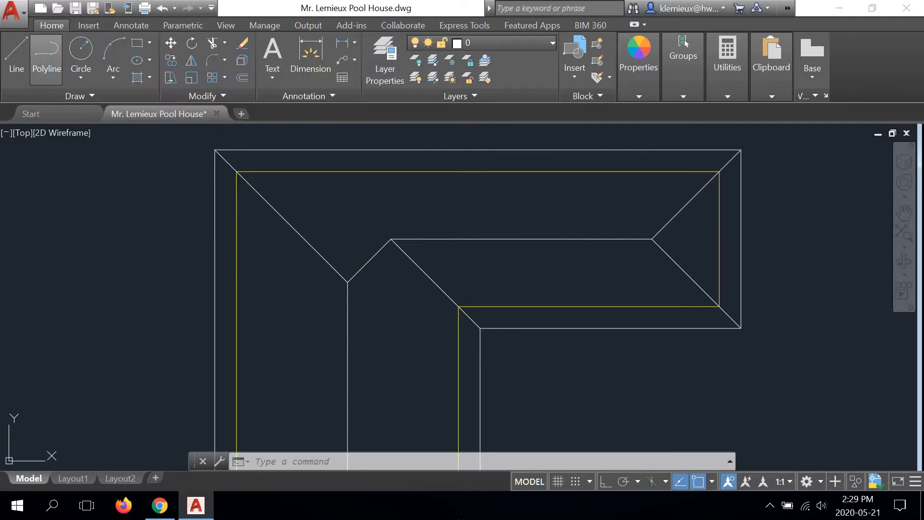
- Regenerate the drawing with REGEN and inspect the linetype of the yellow outline inside the roof plan up close
click(427, 462)
text(REGEN)
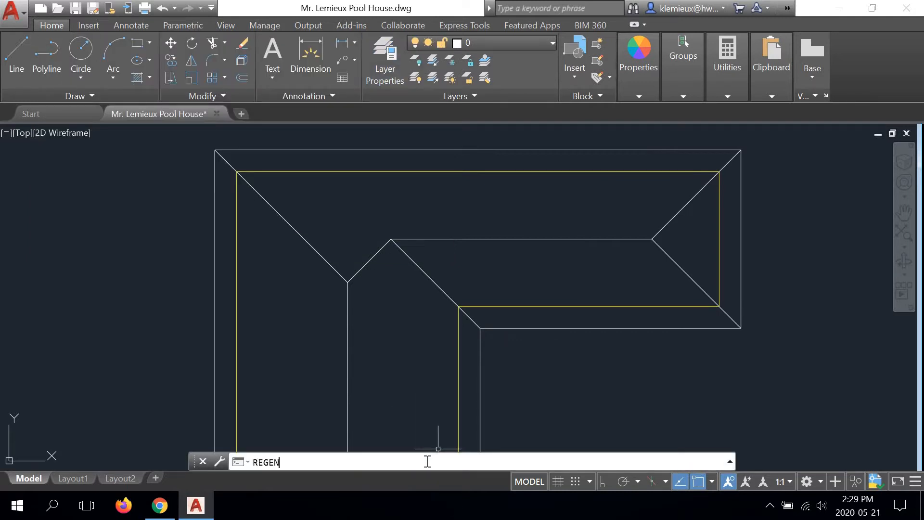
key(Return)
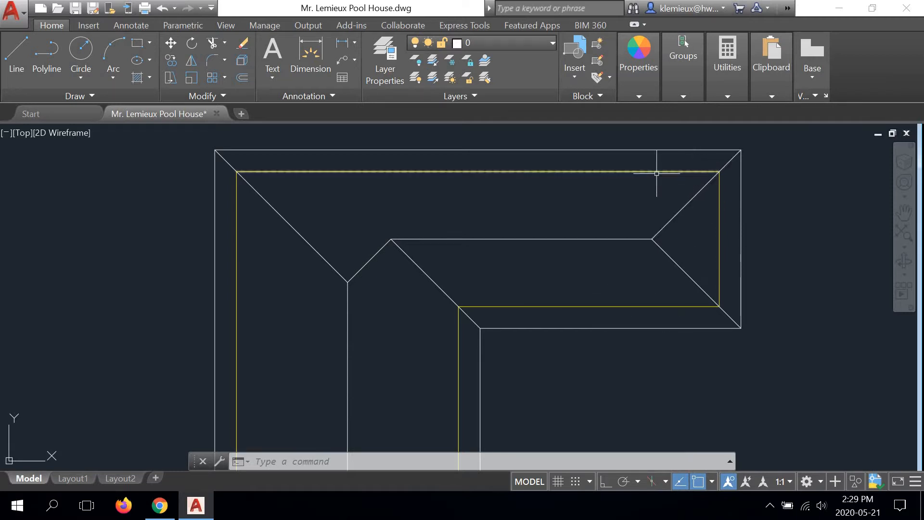
scroll(633, 171, up, 6)
scroll(616, 163, up, 4)
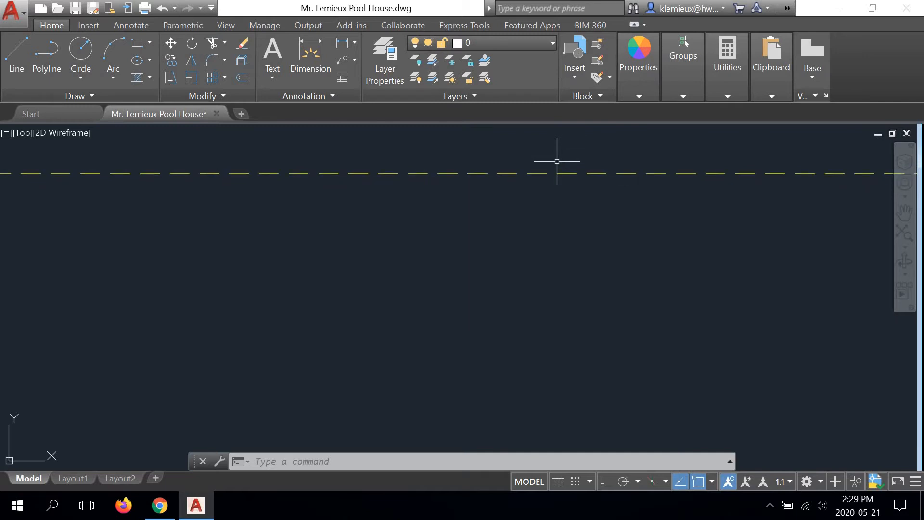
scroll(557, 161, up, 4)
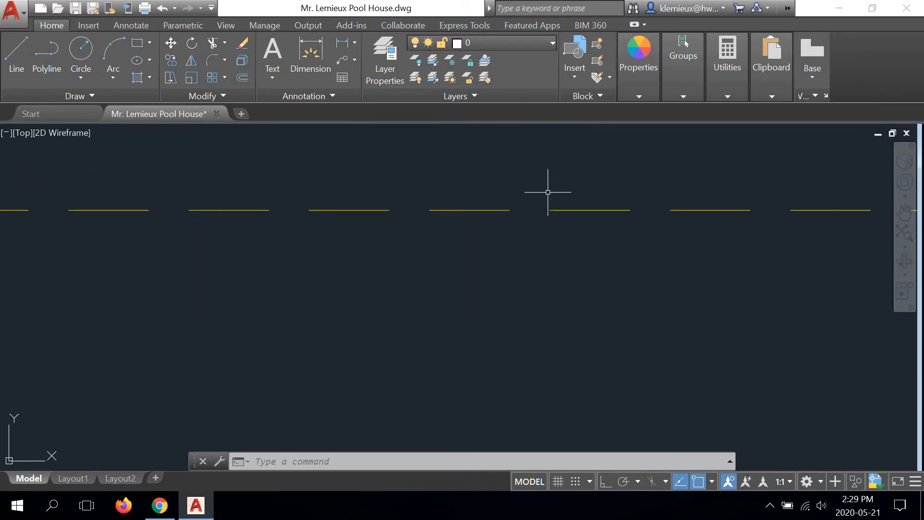
scroll(548, 192, down, 5)
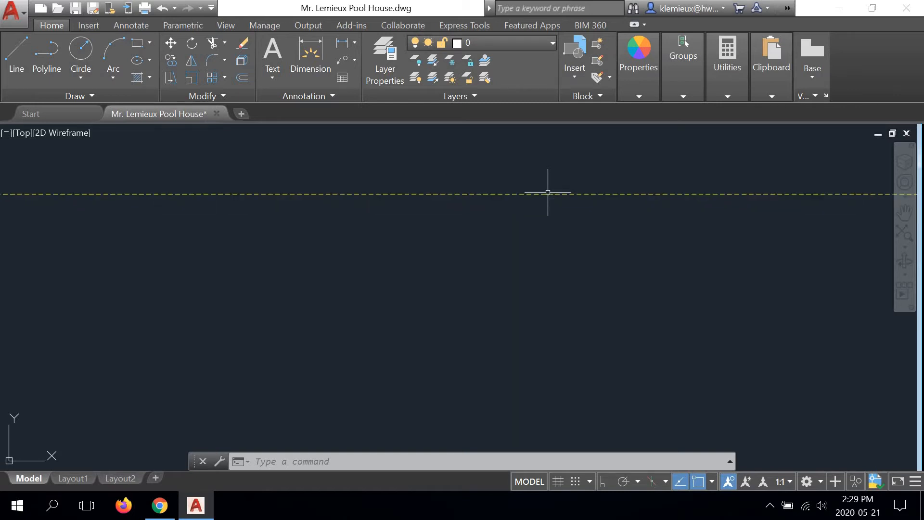
scroll(548, 192, down, 6)
middle_drag(527, 226, 417, 220)
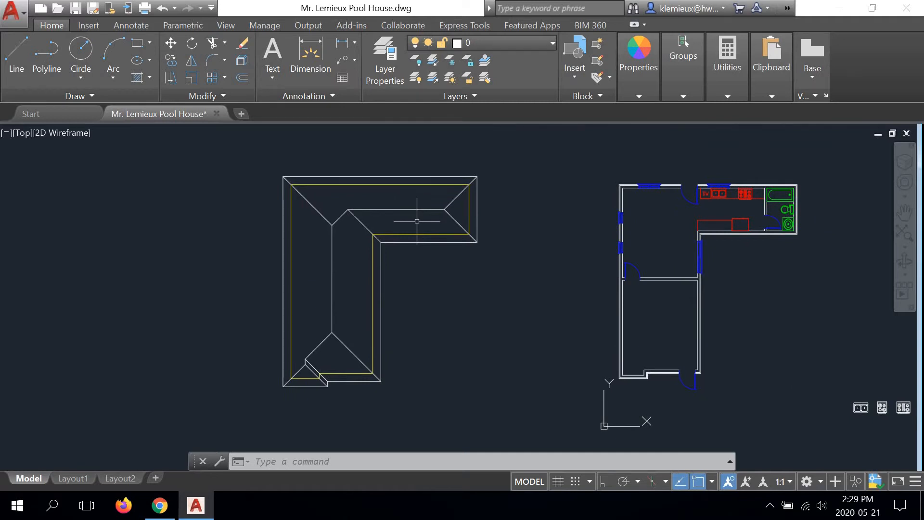
- Switch to Chrome and review the Paper Space Layouts instructions on the Architectural Design - Pool House course page
click(160, 506)
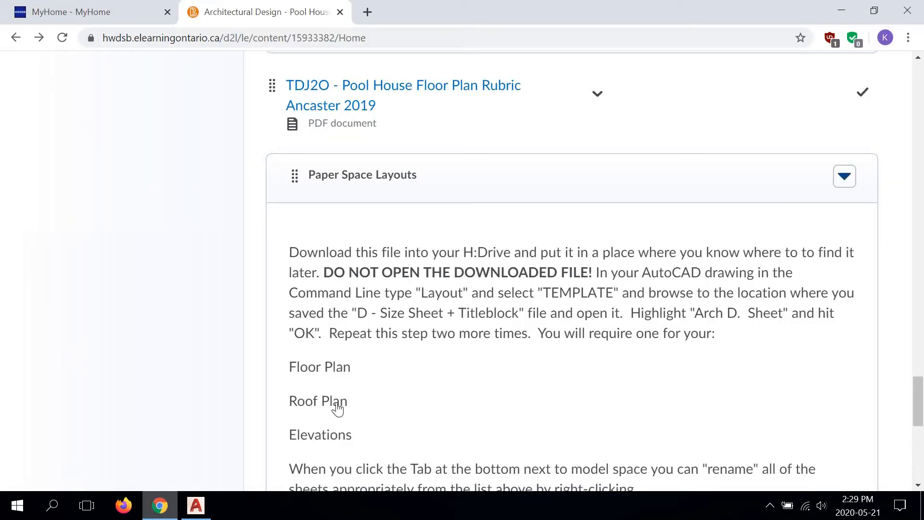
scroll(427, 330, up, 10)
scroll(430, 330, up, 15)
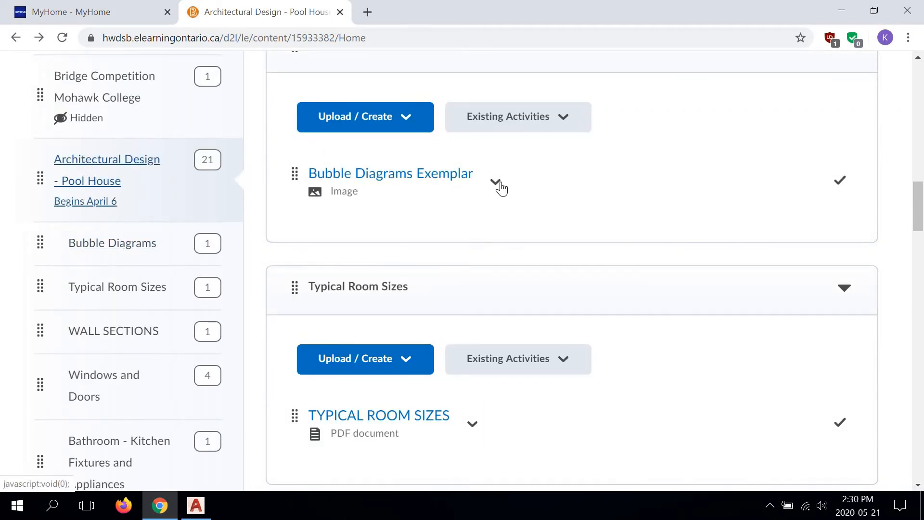
scroll(491, 239, up, 3)
scroll(518, 267, down, 5)
scroll(517, 267, down, 18)
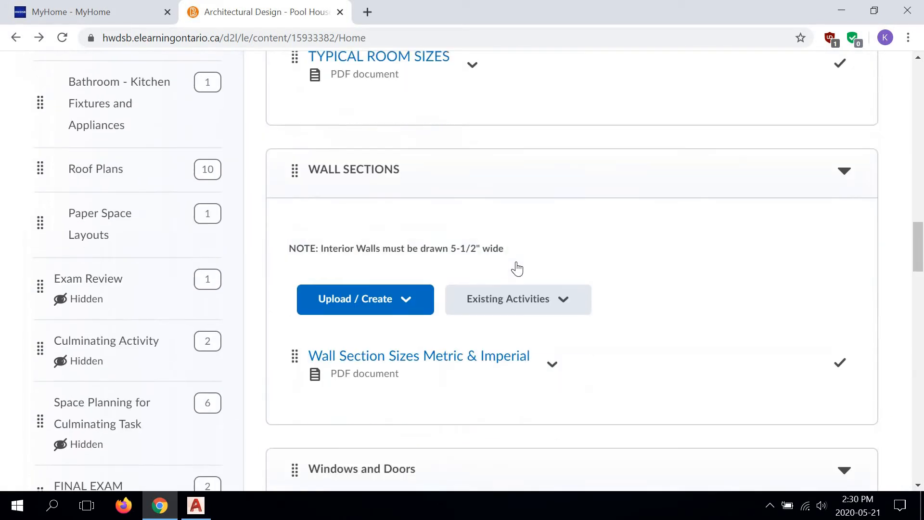
scroll(517, 271, down, 15)
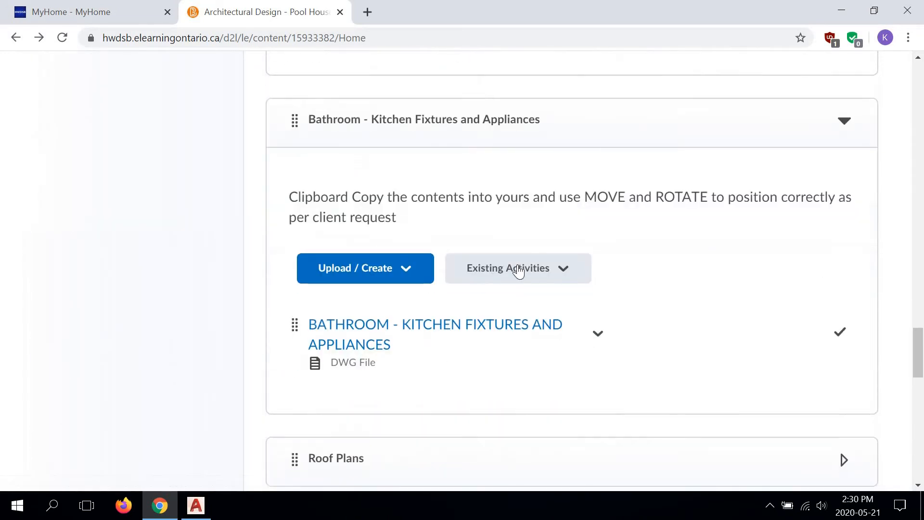
scroll(518, 270, down, 6)
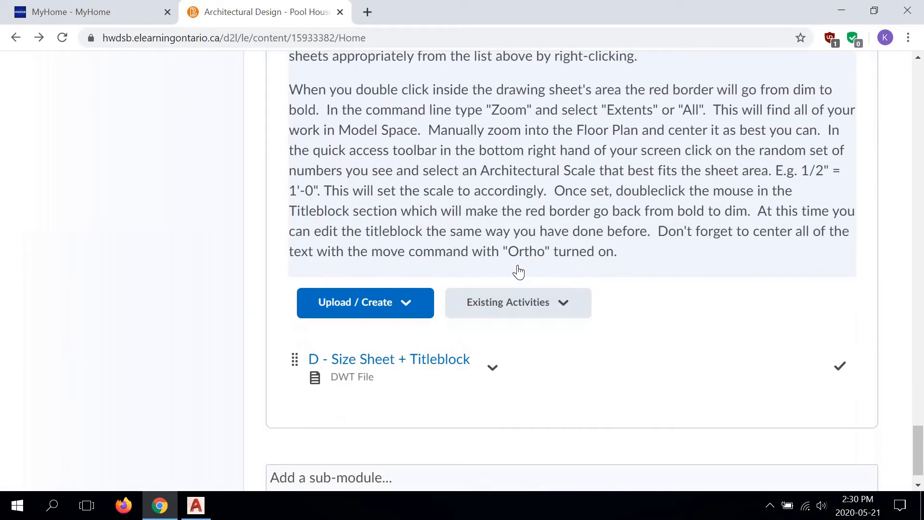
scroll(450, 163, up, 8)
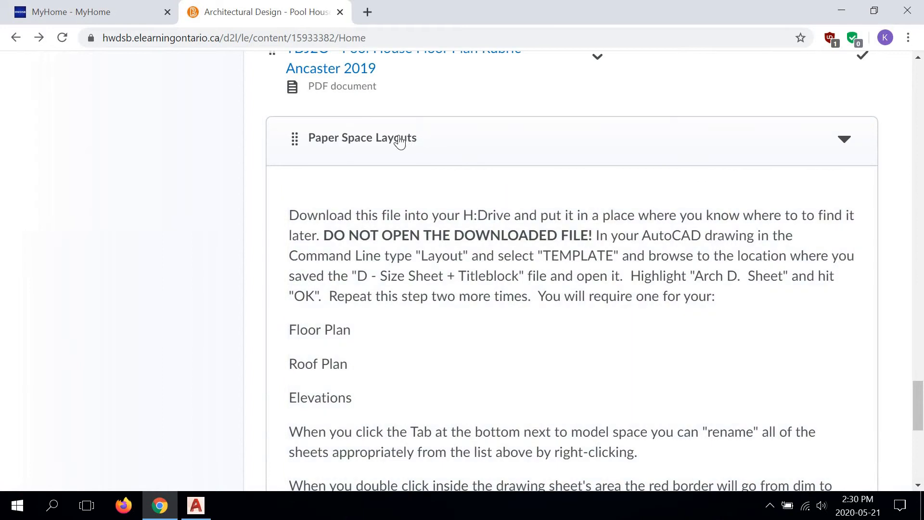
scroll(505, 144, down, 2)
scroll(517, 112, down, 1)
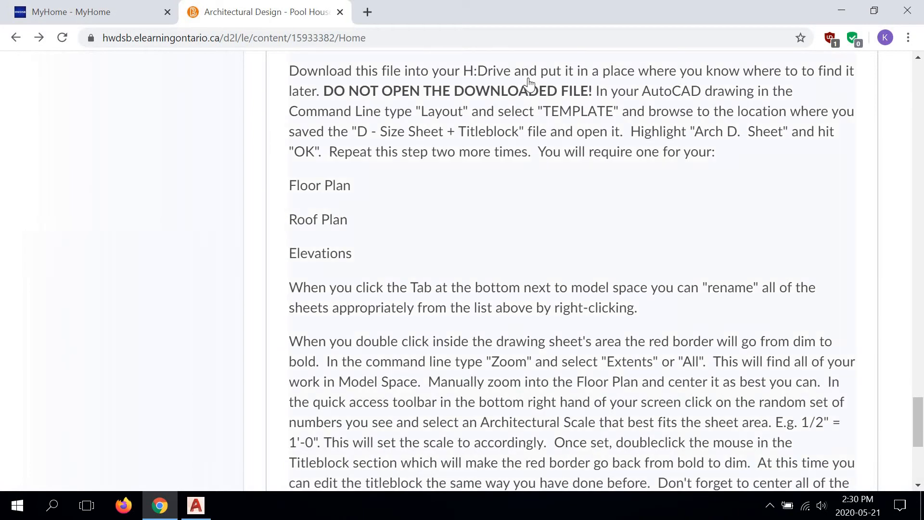
scroll(530, 153, down, 1)
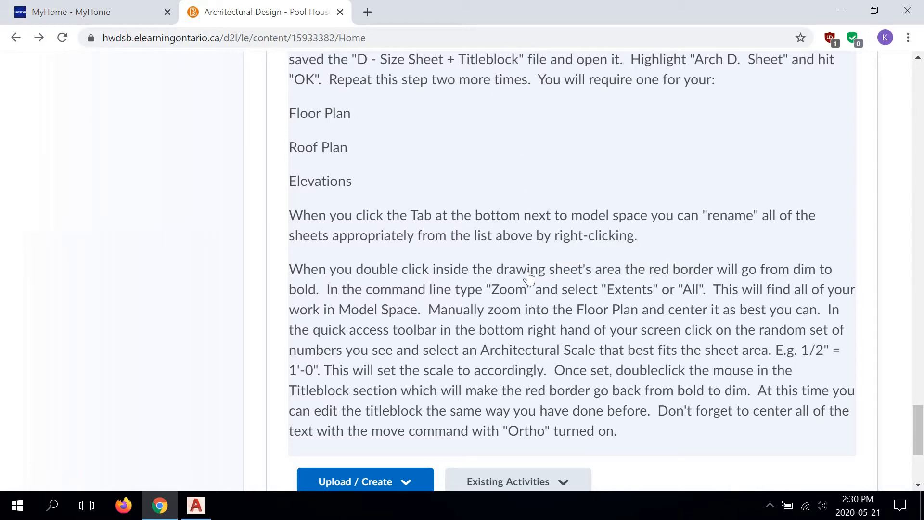
scroll(529, 275, down, 4)
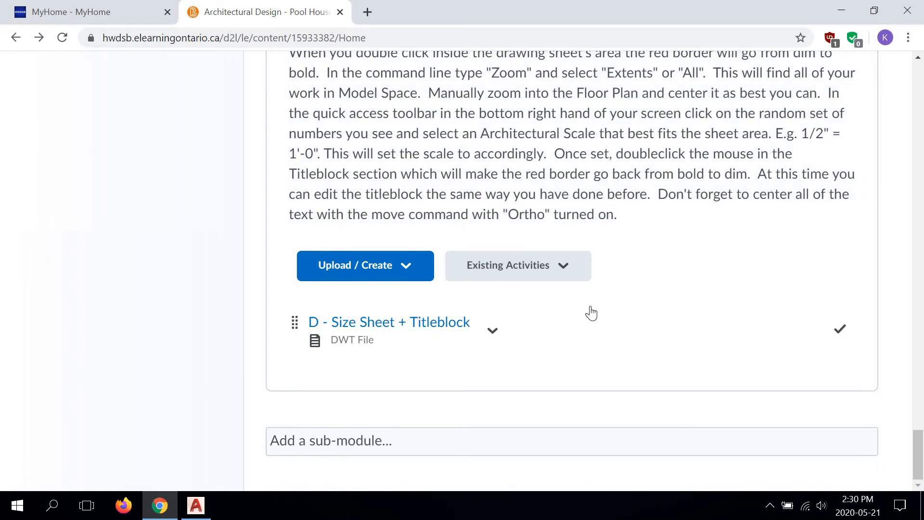
scroll(591, 313, up, 4)
scroll(409, 329, down, 4)
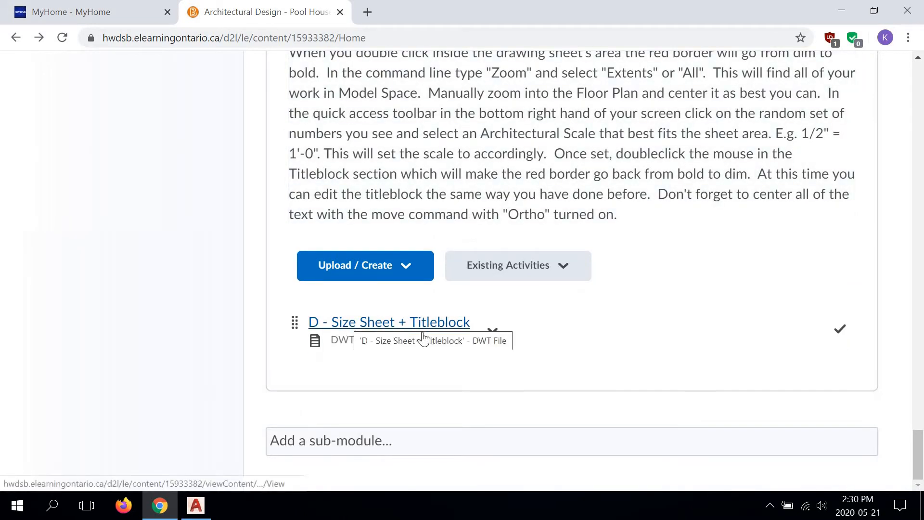
- Download the D - Size Sheet + Titleblock DWT file from the course page and show it in its download folder
click(490, 330)
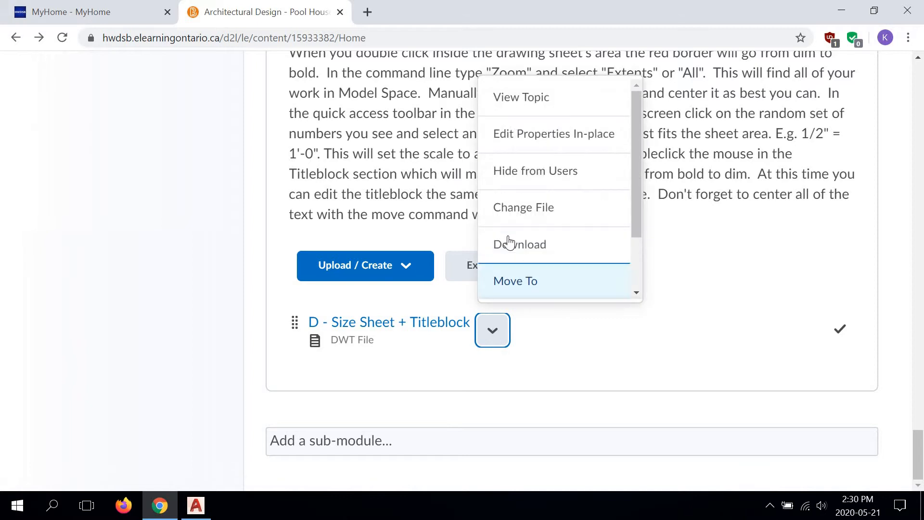
click(509, 243)
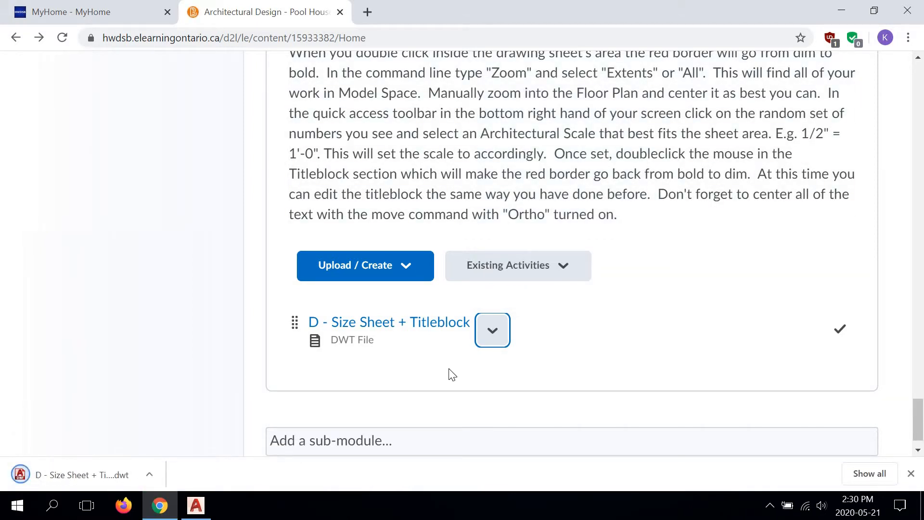
click(150, 475)
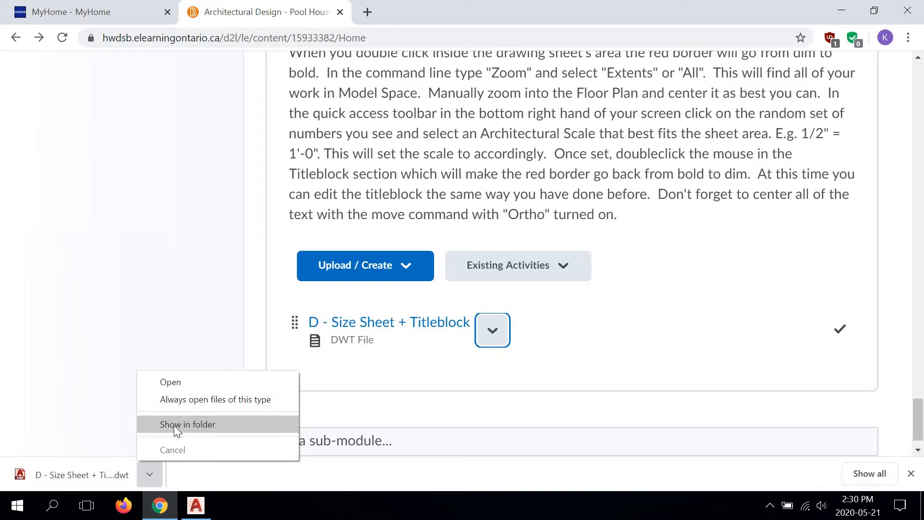
click(174, 425)
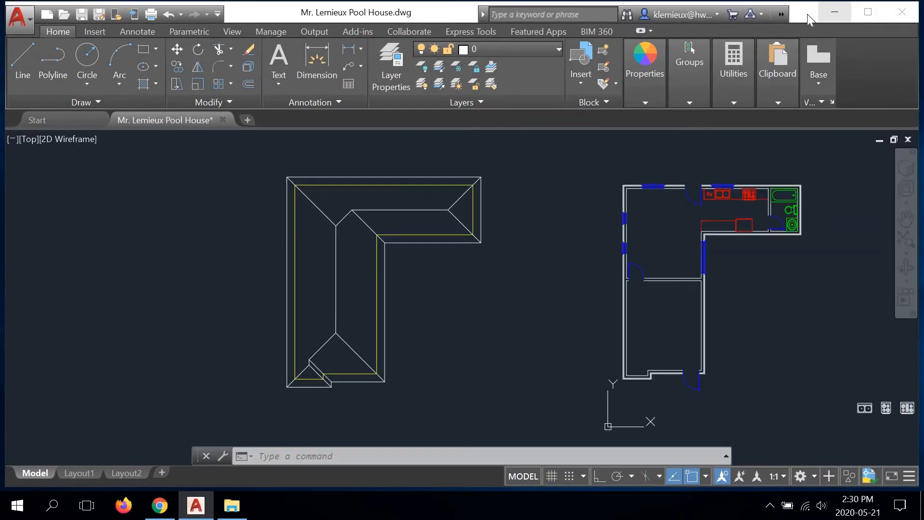
- Move the D - Size Sheet + Titleblock (1) template from the Downloads folder to the desktop and return to the maximized drawing
double_click(728, 16)
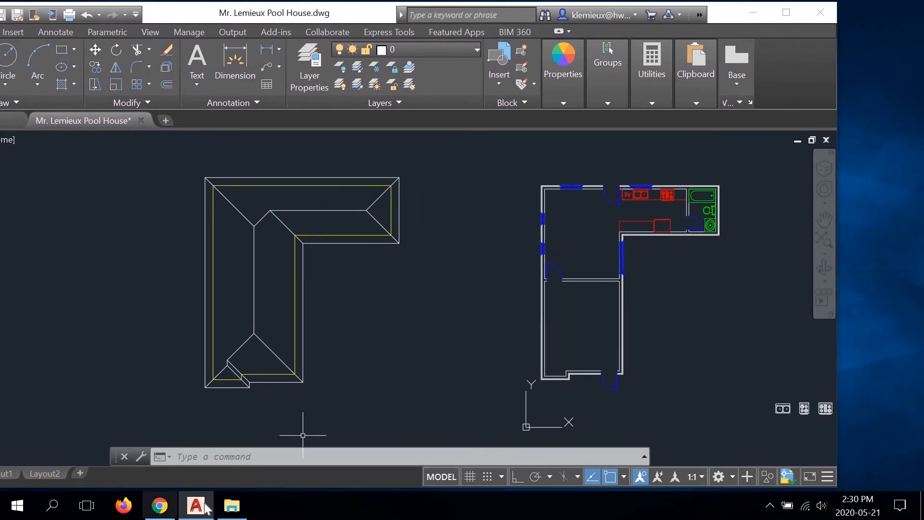
click(231, 506)
drag(524, 436, 891, 346)
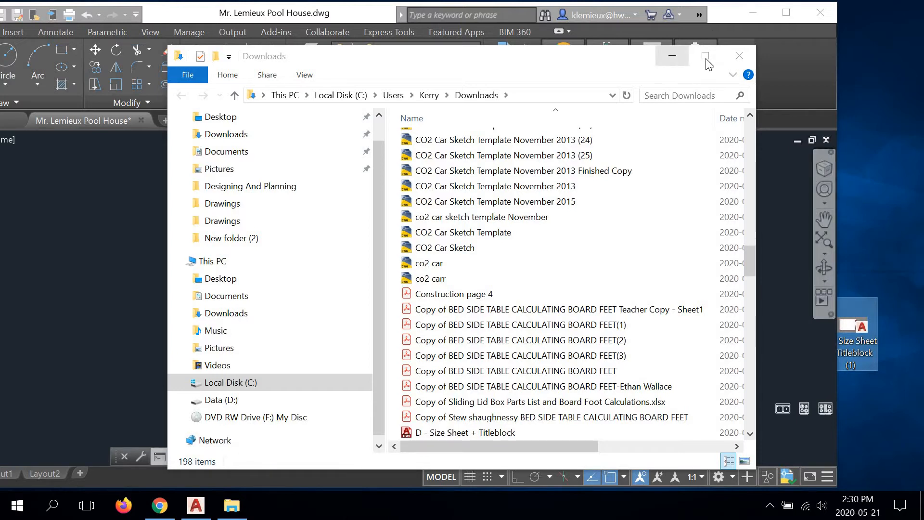
click(672, 56)
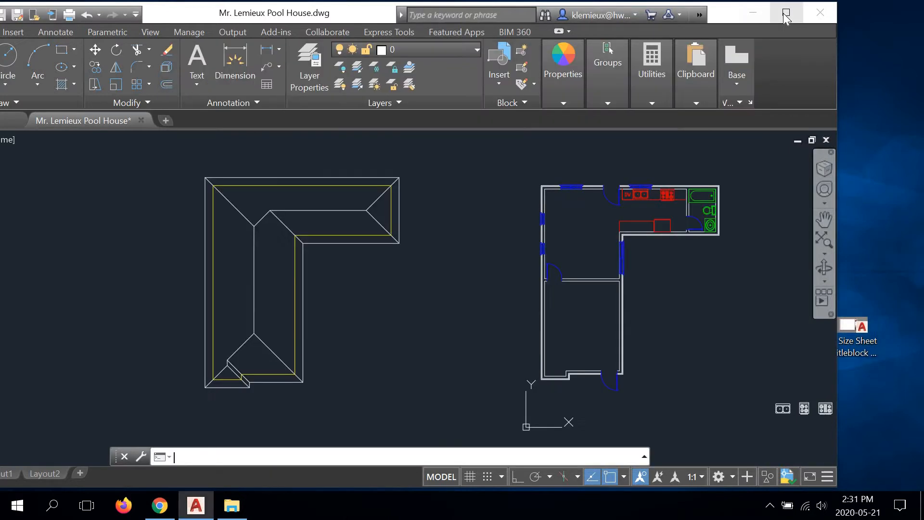
click(785, 13)
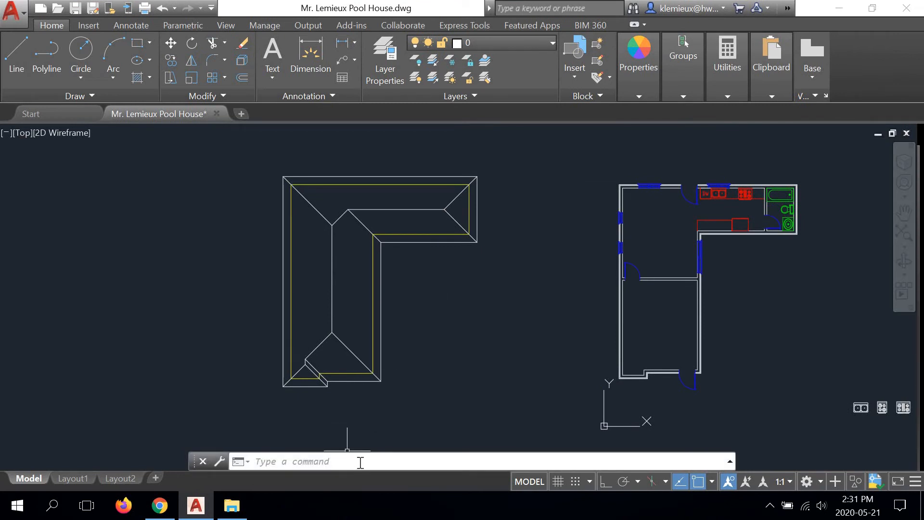
- Add the Arch D - imperial layout with LAYOUT's Template option from the desktop file D - Size Sheet + Titleblock (1)
click(358, 461)
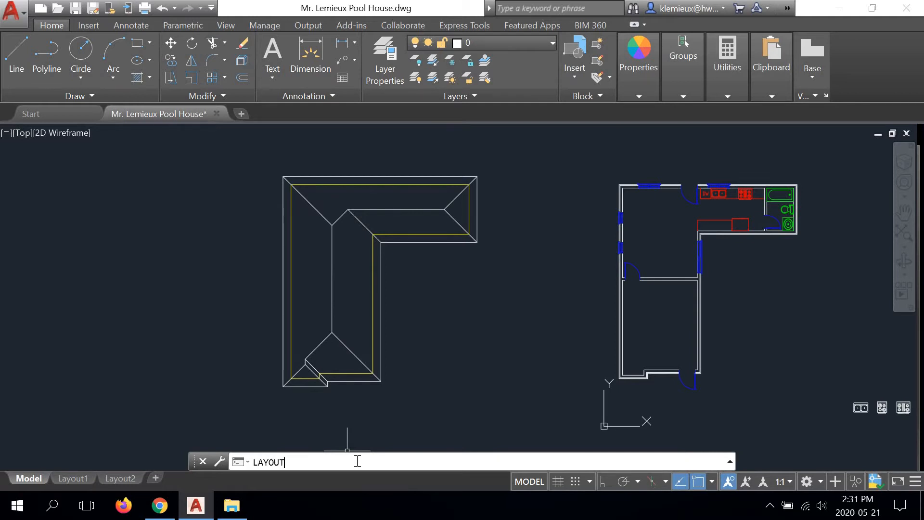
key(Return)
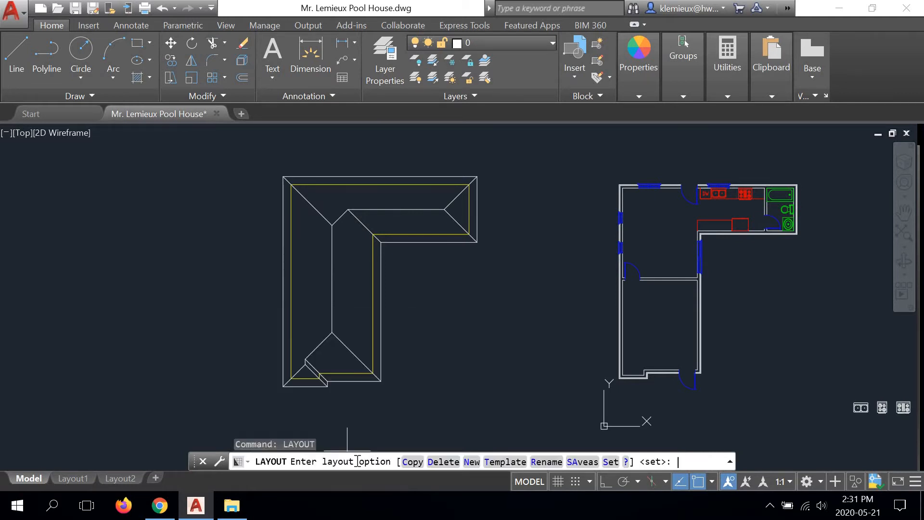
click(497, 461)
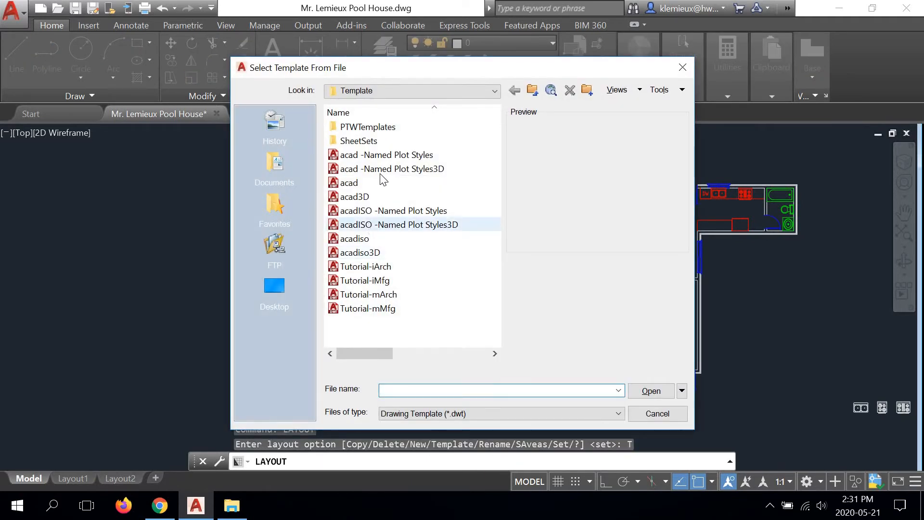
click(277, 284)
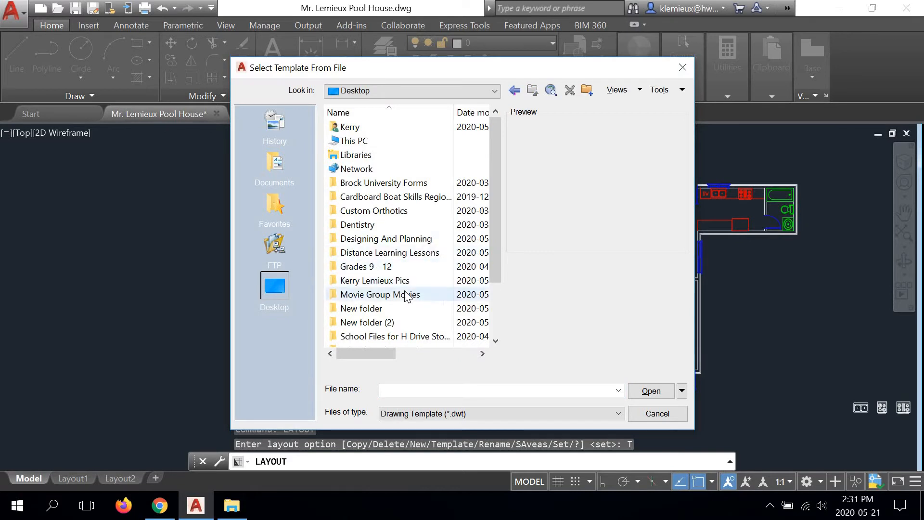
scroll(400, 308, down, 2)
click(377, 338)
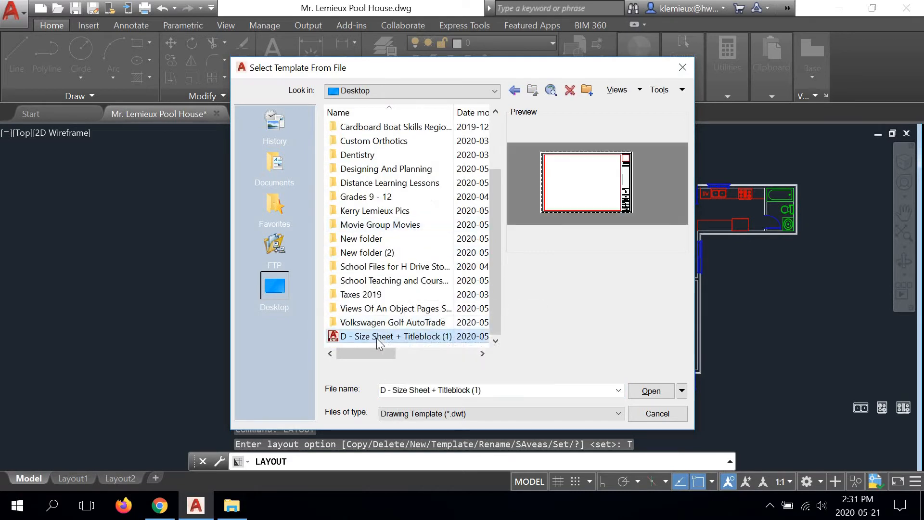
click(639, 394)
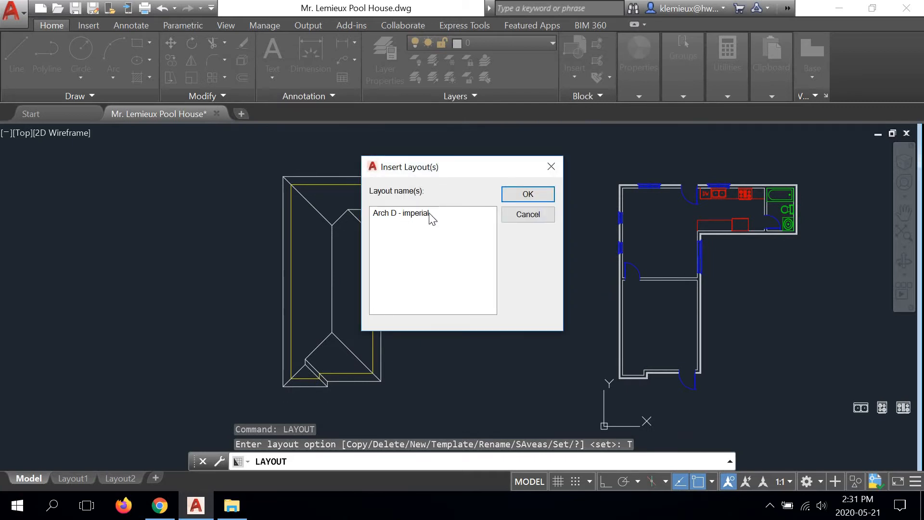
click(433, 218)
click(528, 194)
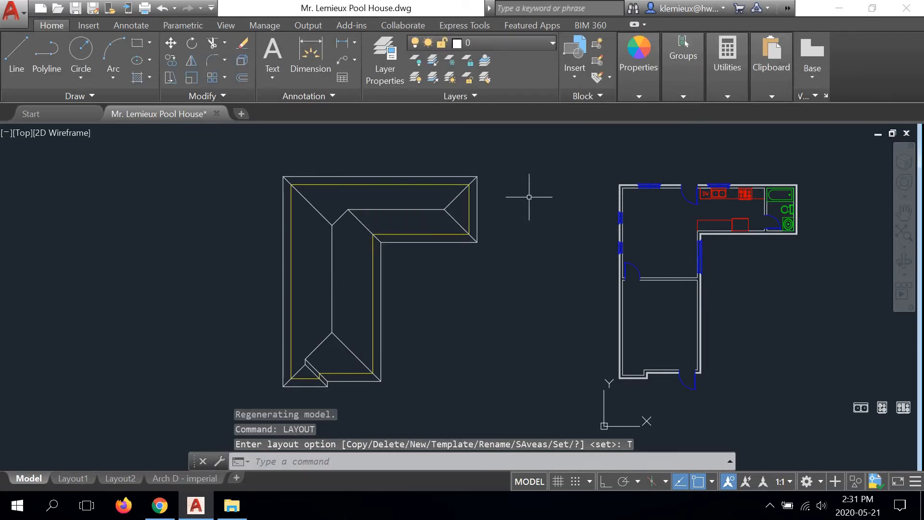
- Insert a second Arch D - imperial layout from the desktop's D - Size Sheet + Titleblock (1) template
click(309, 463)
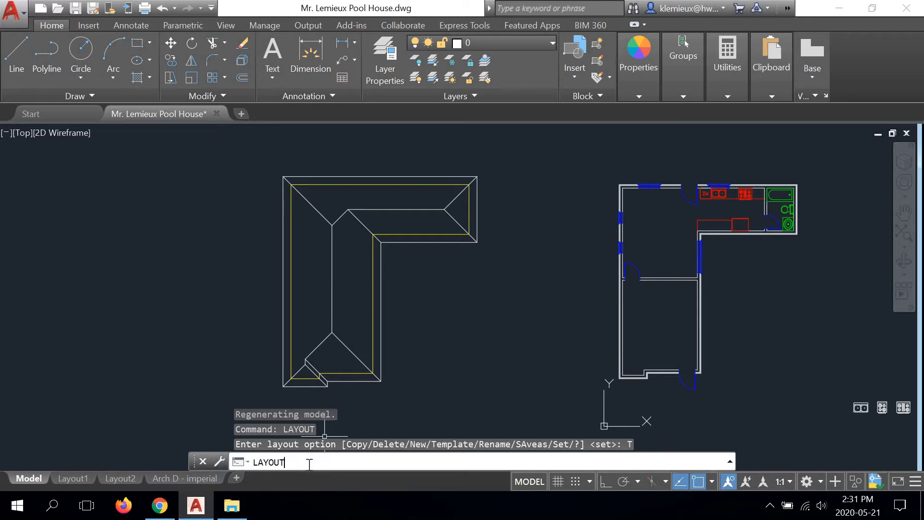
key(Return)
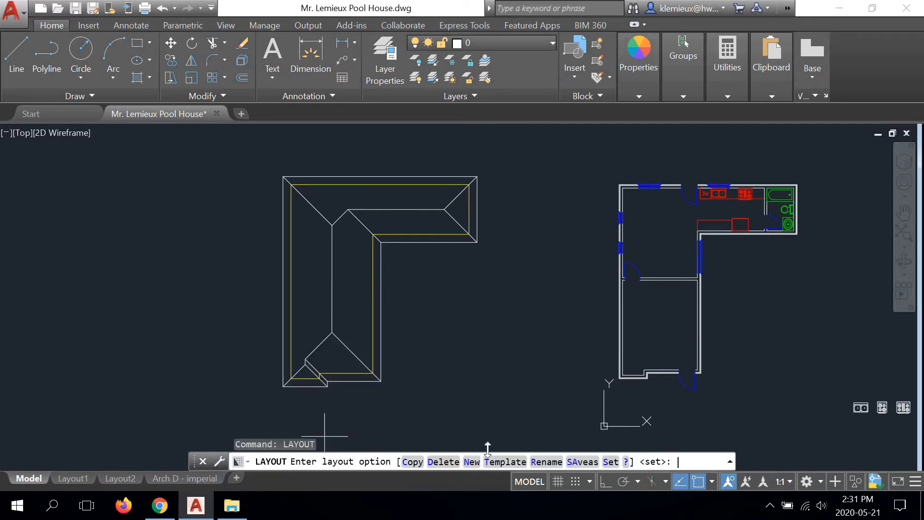
key(Down)
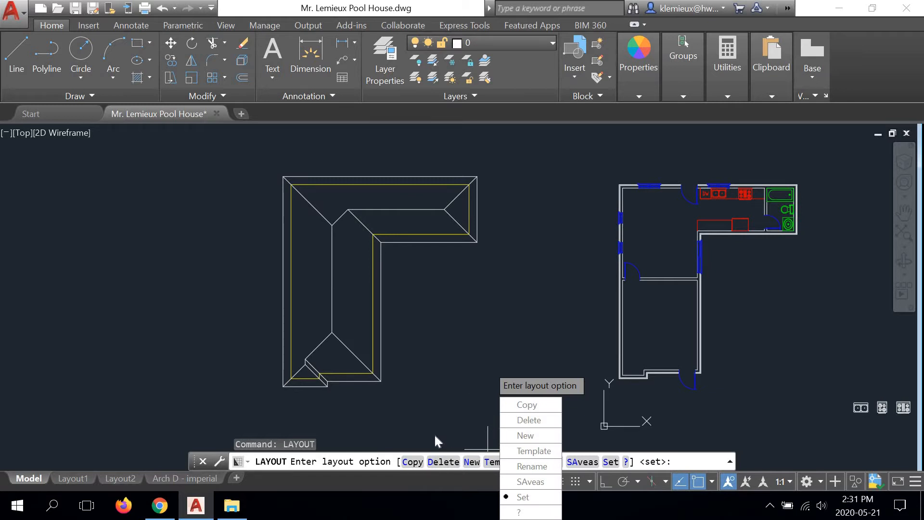
click(492, 461)
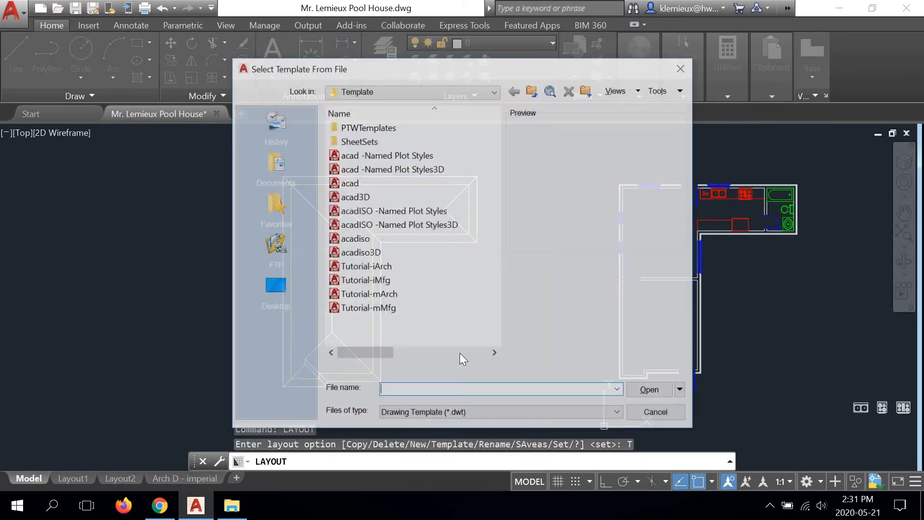
click(275, 286)
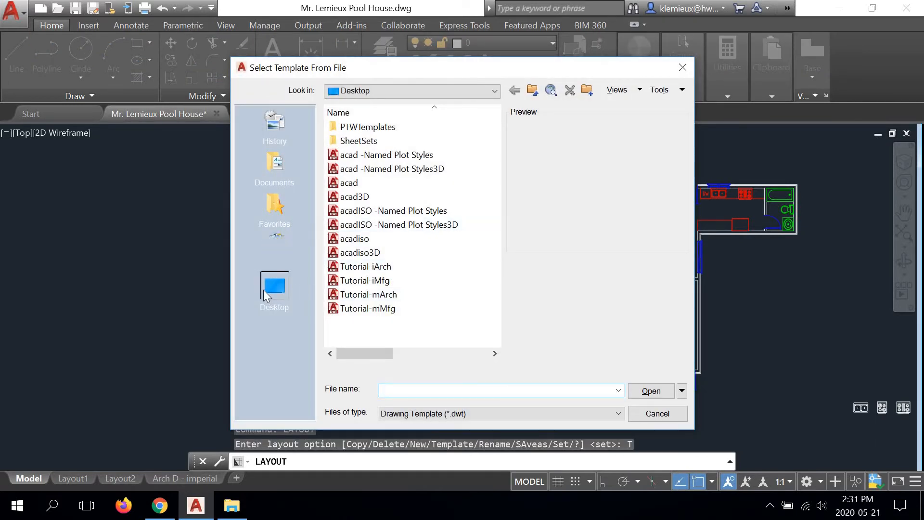
scroll(385, 336, down, 2)
click(386, 338)
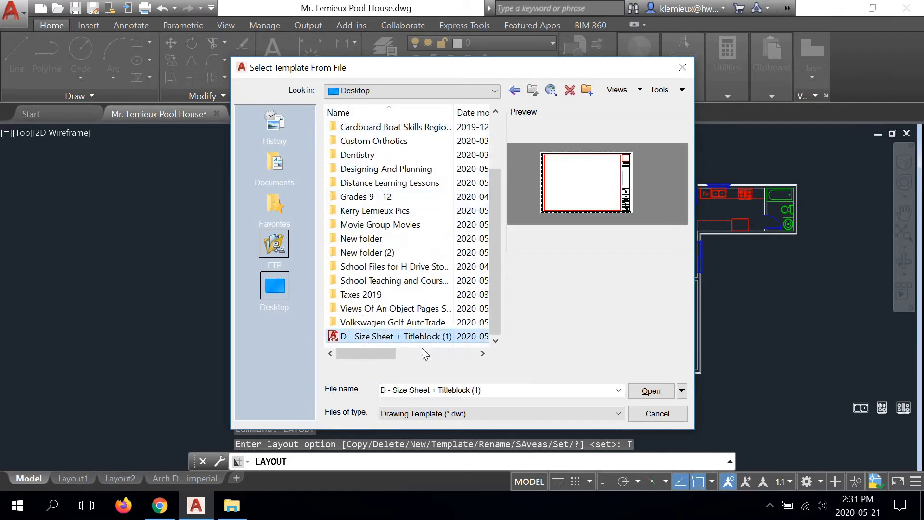
click(651, 391)
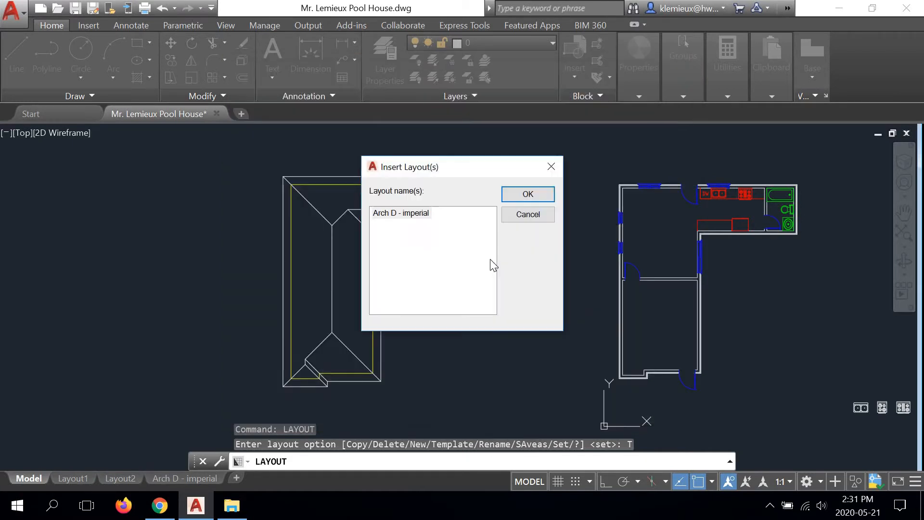
click(422, 214)
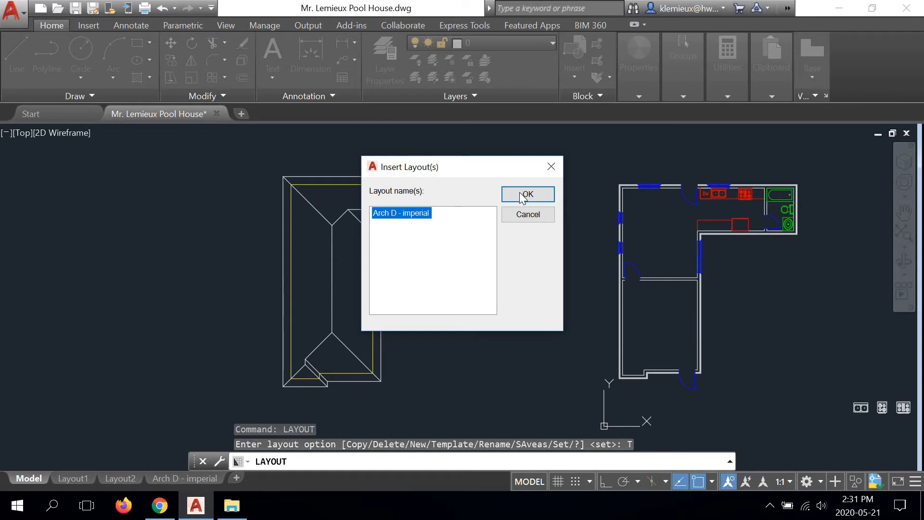
click(527, 194)
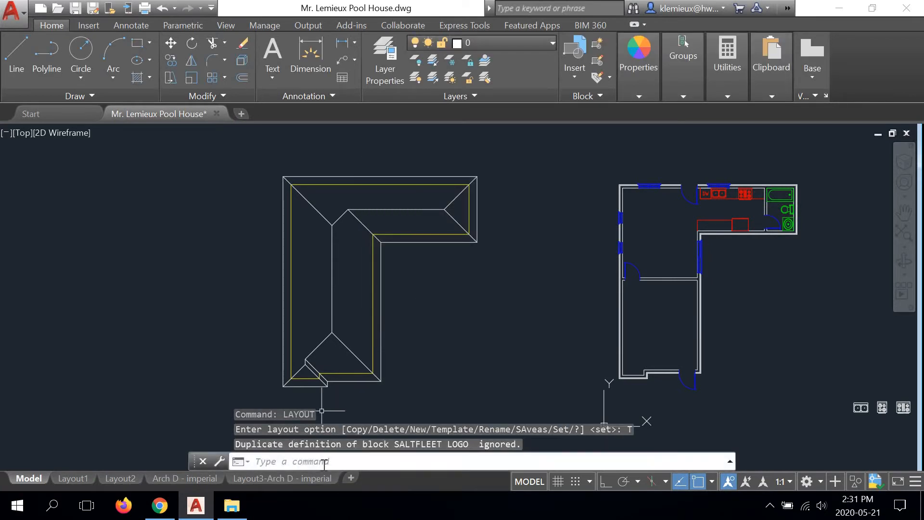
- Insert a third Arch D - imperial layout from the desktop's D - Size Sheet + Titleblock (1) template
click(324, 463)
key(Return)
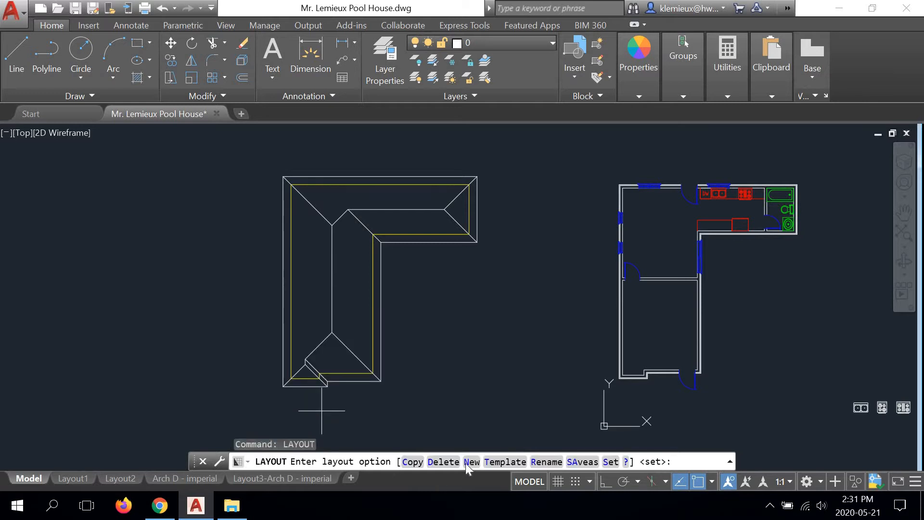
click(504, 462)
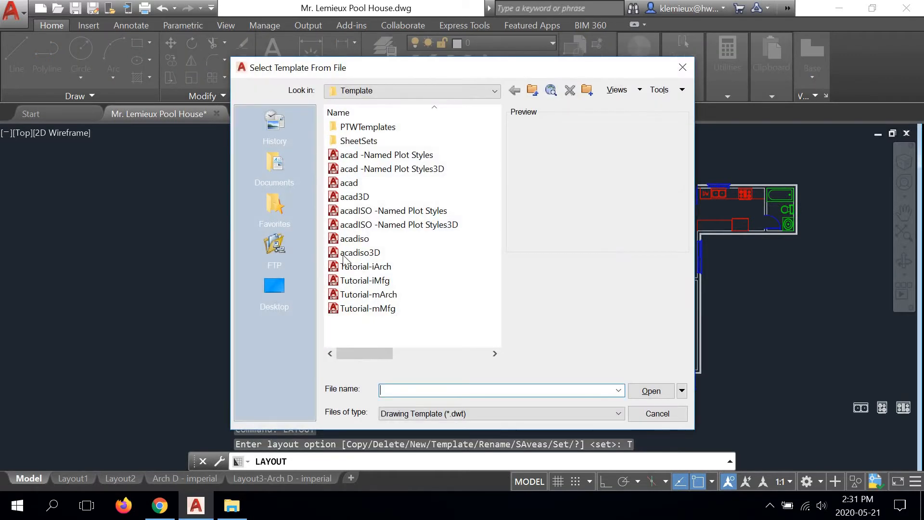
click(275, 288)
scroll(409, 304, down, 2)
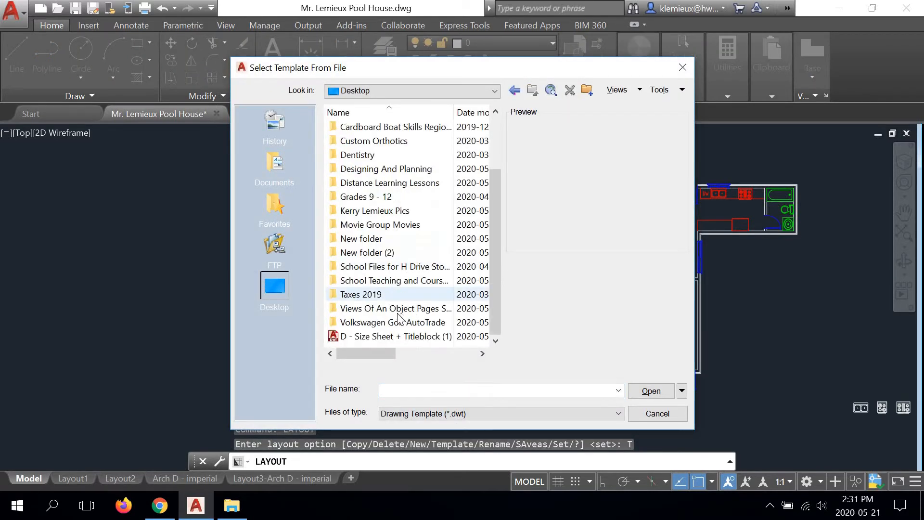
click(385, 336)
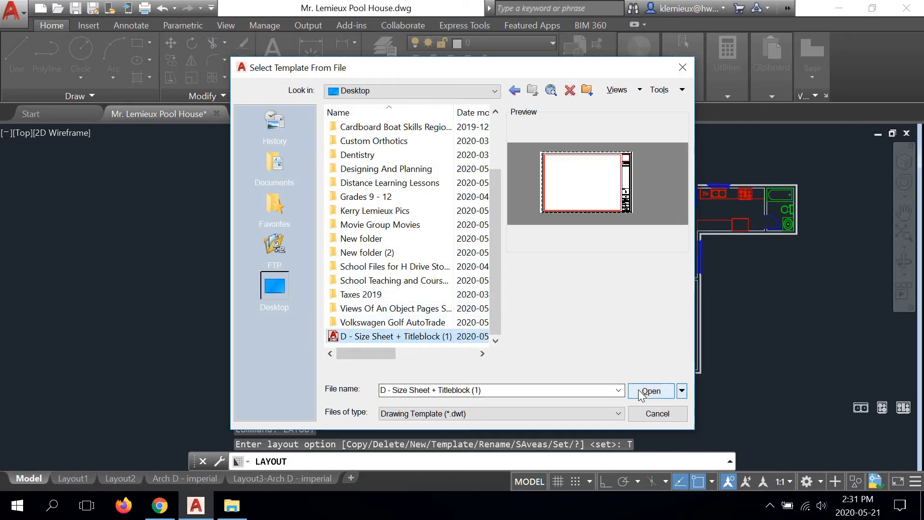
click(640, 394)
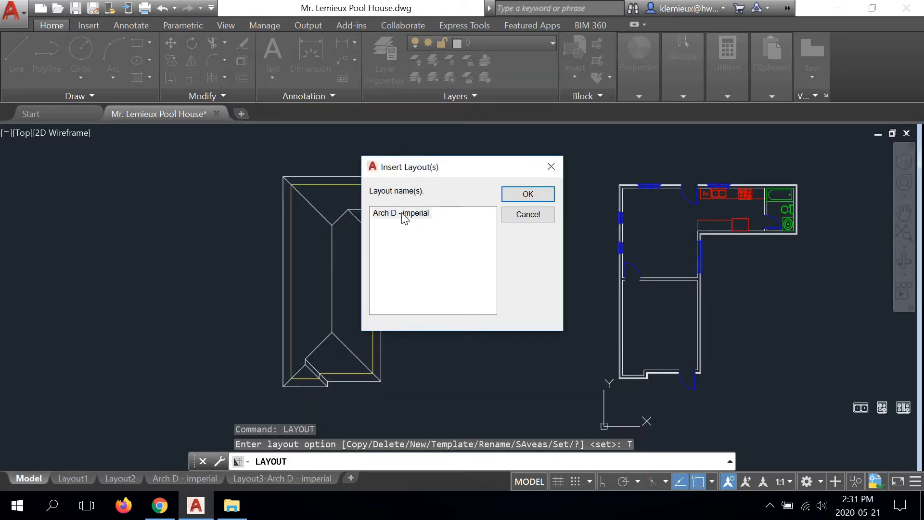
click(419, 215)
click(528, 194)
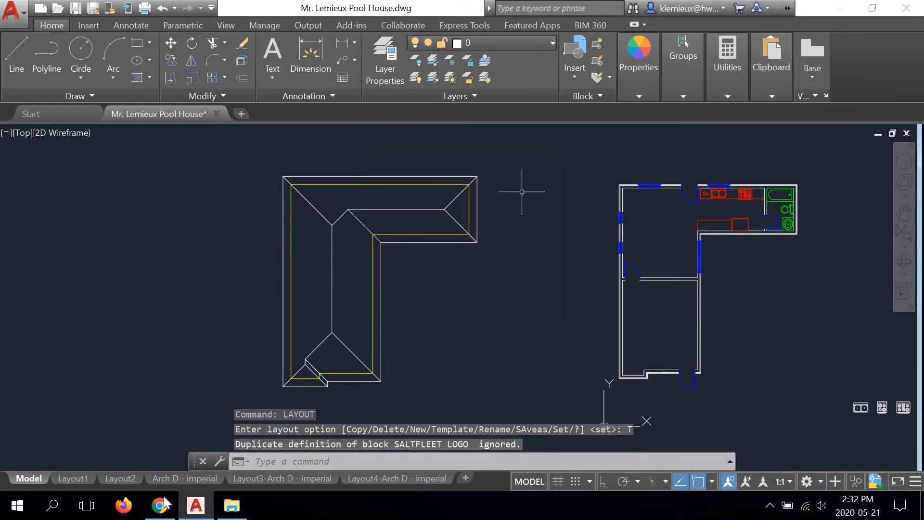
- Rename the first inserted layout, Arch D - imperial, as FLOOR PLAN
mouse_move(160, 504)
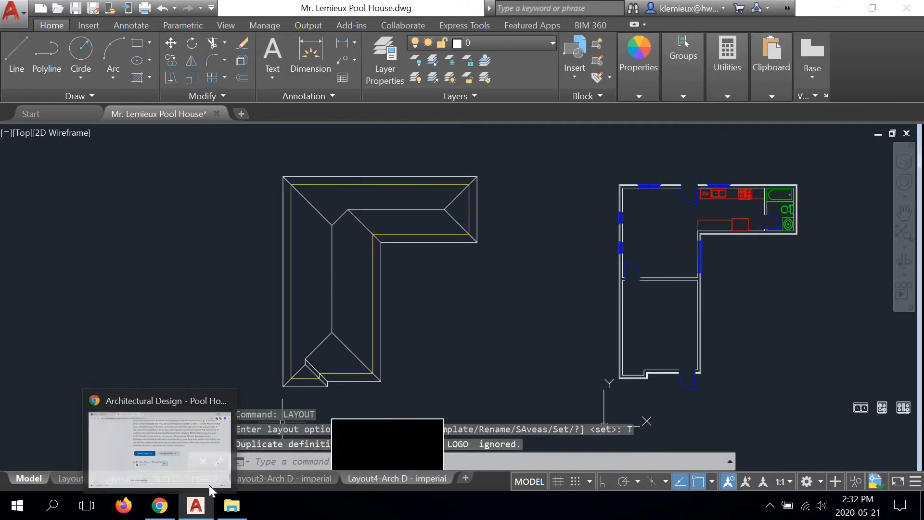
right_click(189, 478)
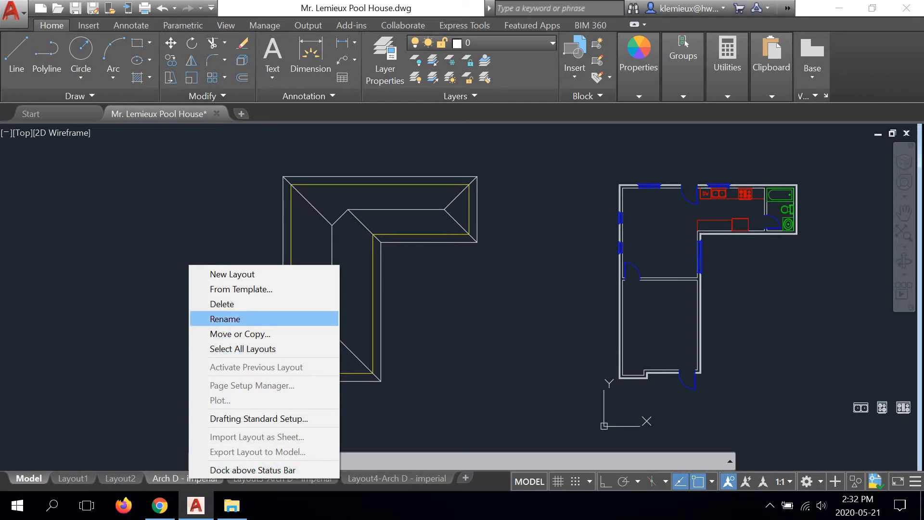
click(224, 319)
text(F)
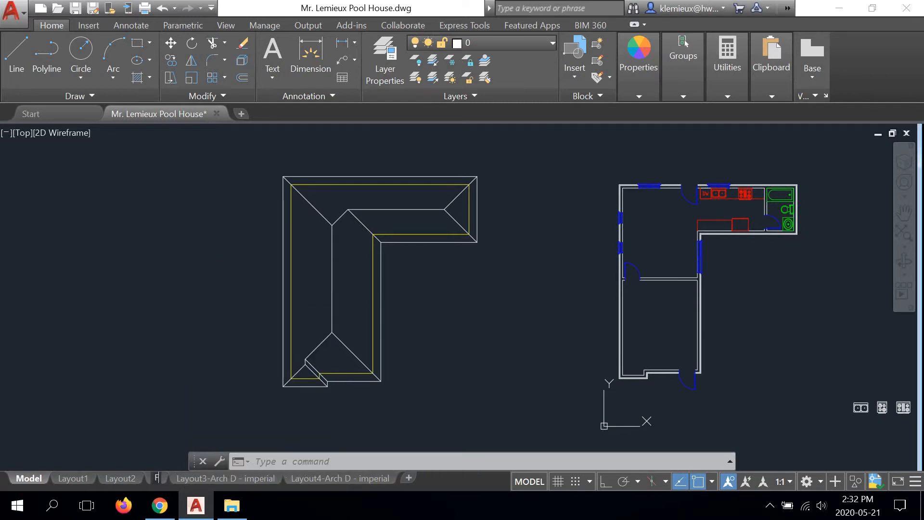
text(LOOR PLAN)
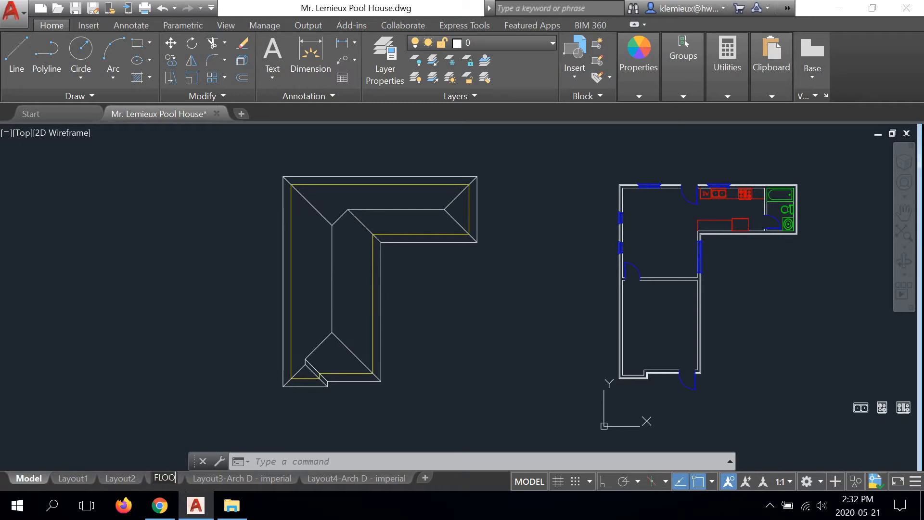
- Switch to the Layout3-Arch D - imperial layout and rename it as ROOF PLAN
click(265, 479)
right_click(267, 476)
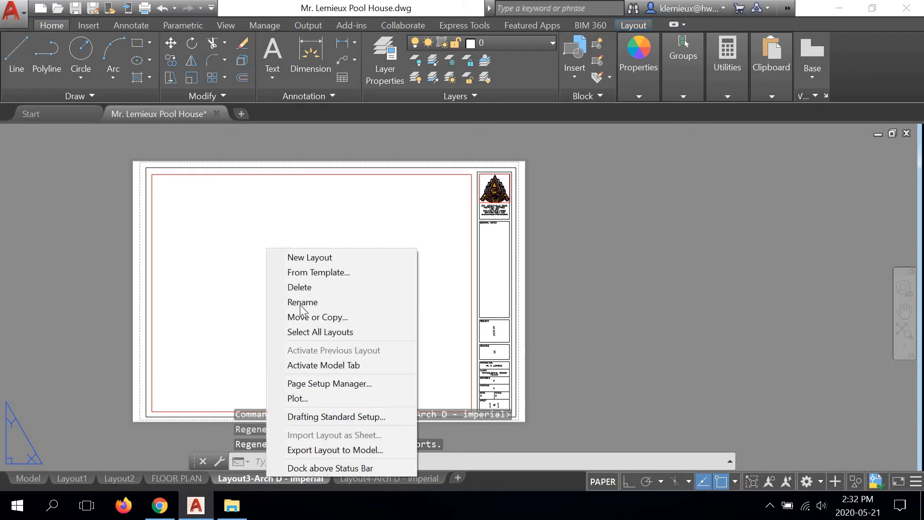
click(301, 302)
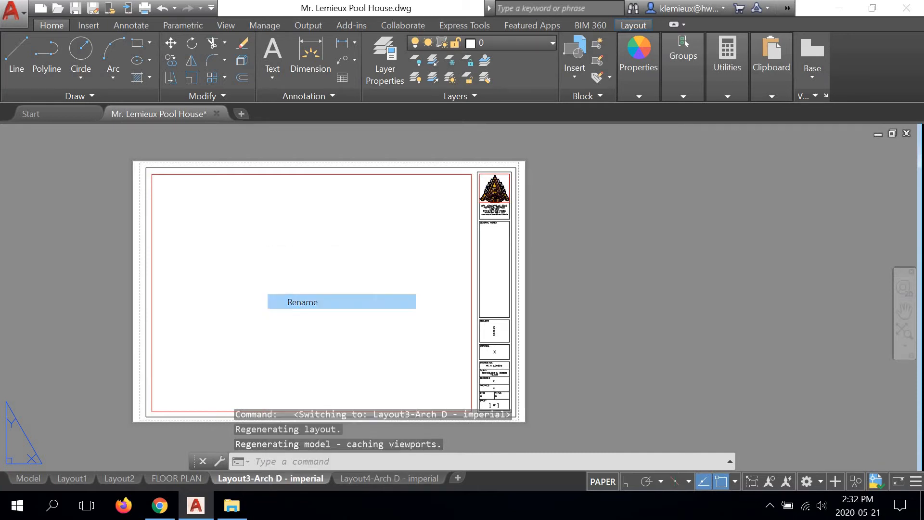
text(ROOF PLAN)
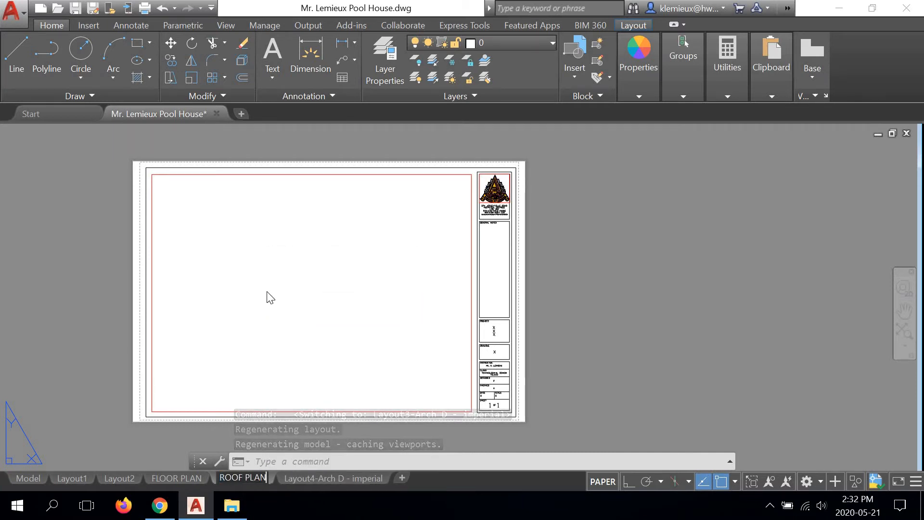
- Switch to the Layout4-Arch D - imperial layout and rename it as ELEVATIONS
click(329, 476)
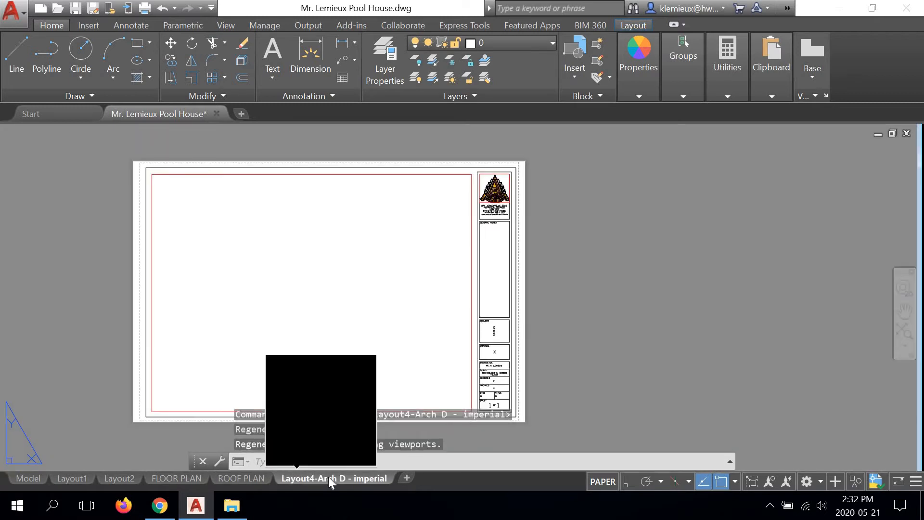
right_click(328, 476)
click(364, 302)
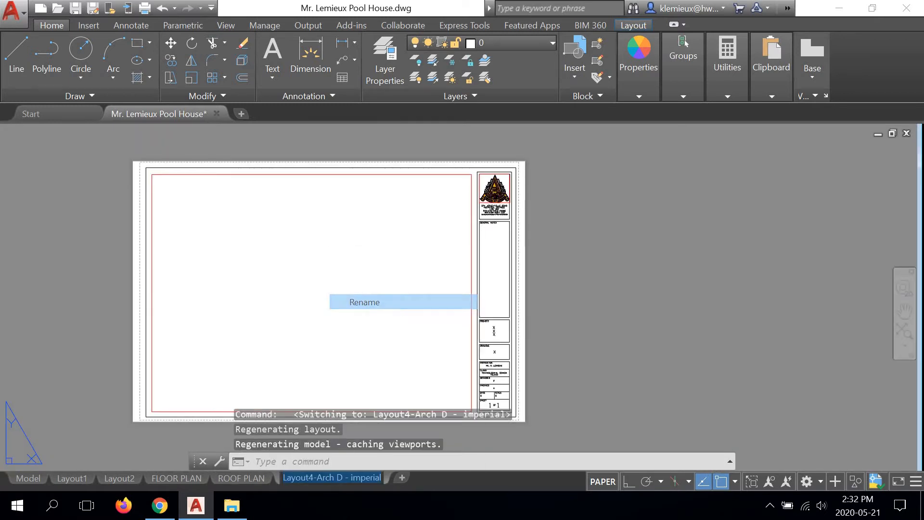
text(ELEVA)
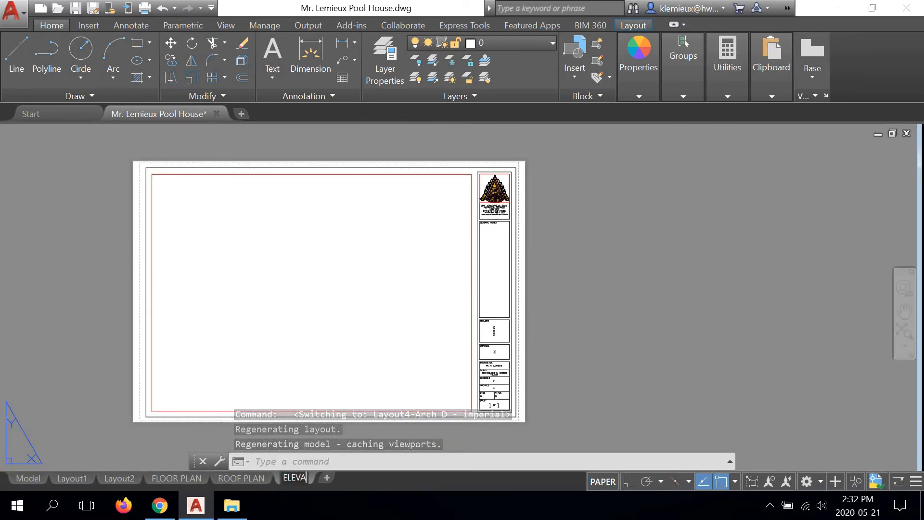
text(TIONS)
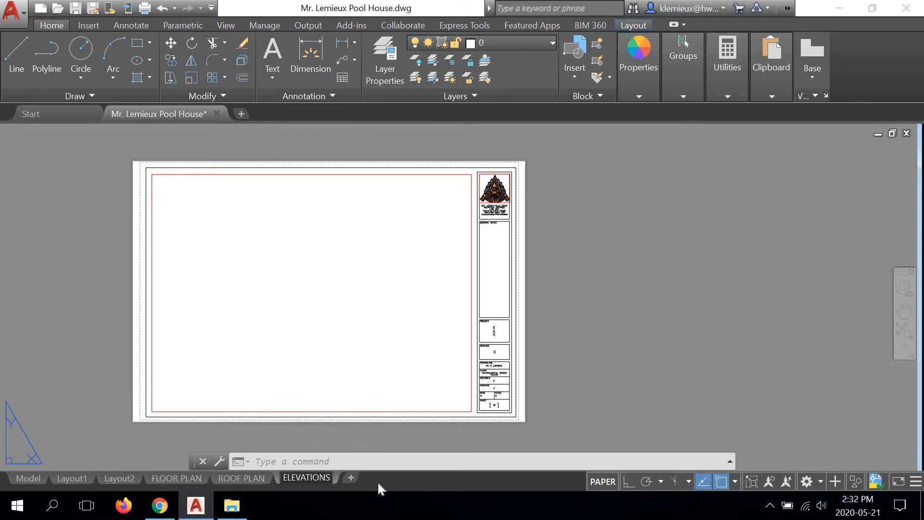
key(Return)
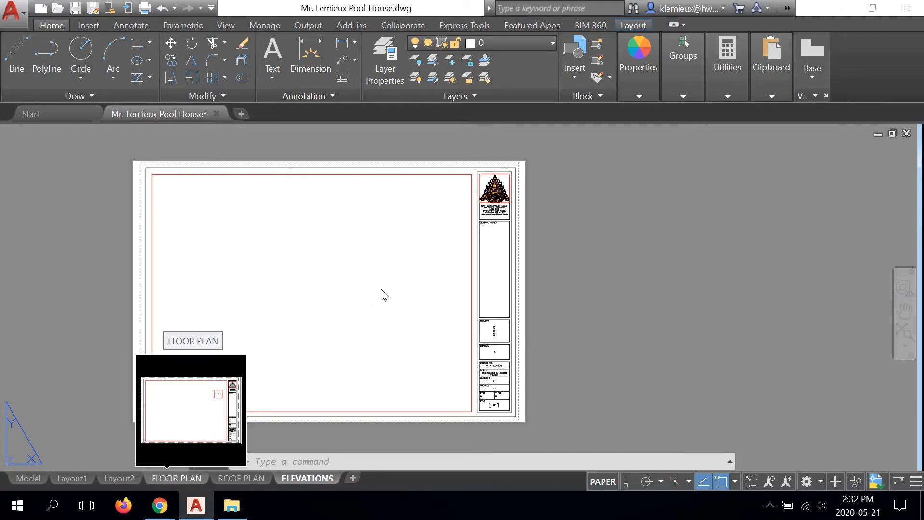
middle_drag(382, 293, 460, 295)
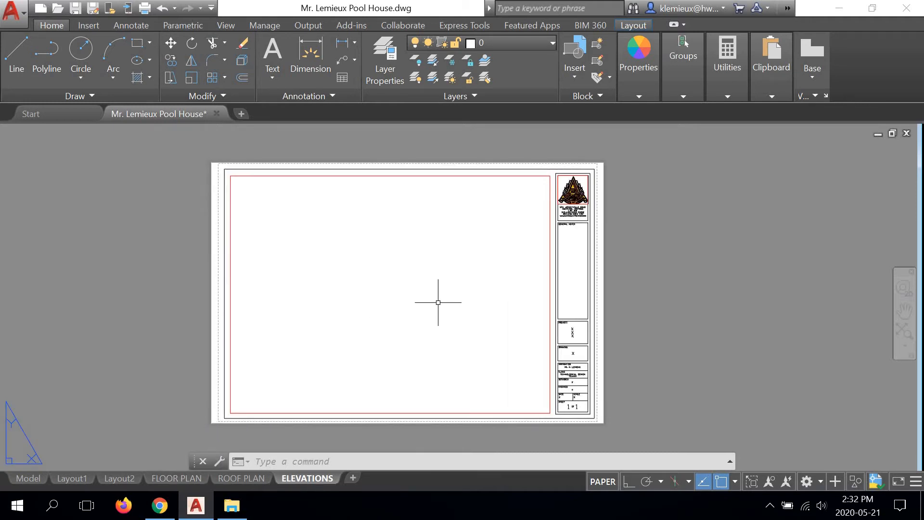
scroll(437, 307, up, 2)
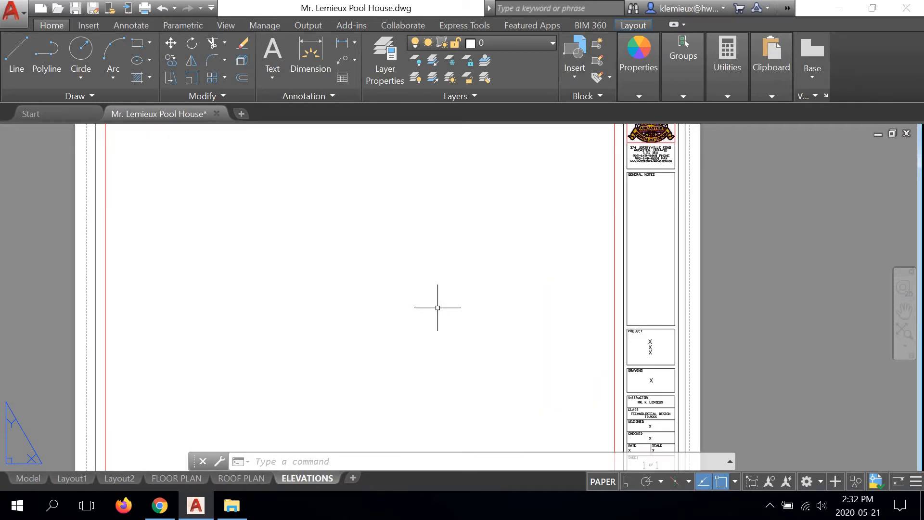
scroll(437, 308, down, 2)
middle_drag(437, 308, 445, 301)
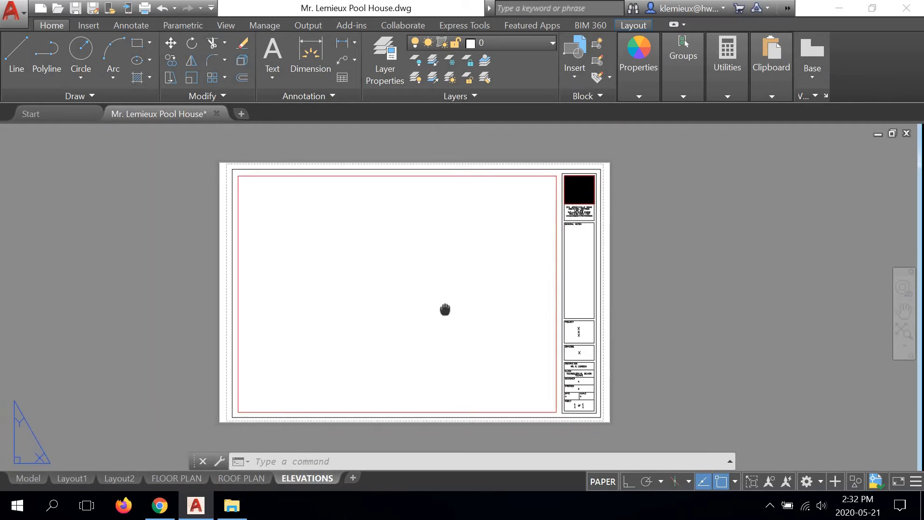
double_click(446, 280)
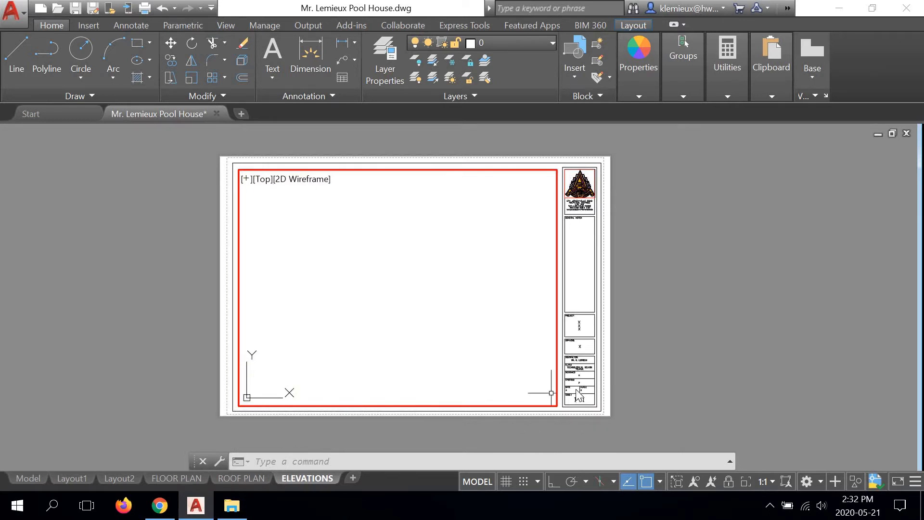
double_click(574, 264)
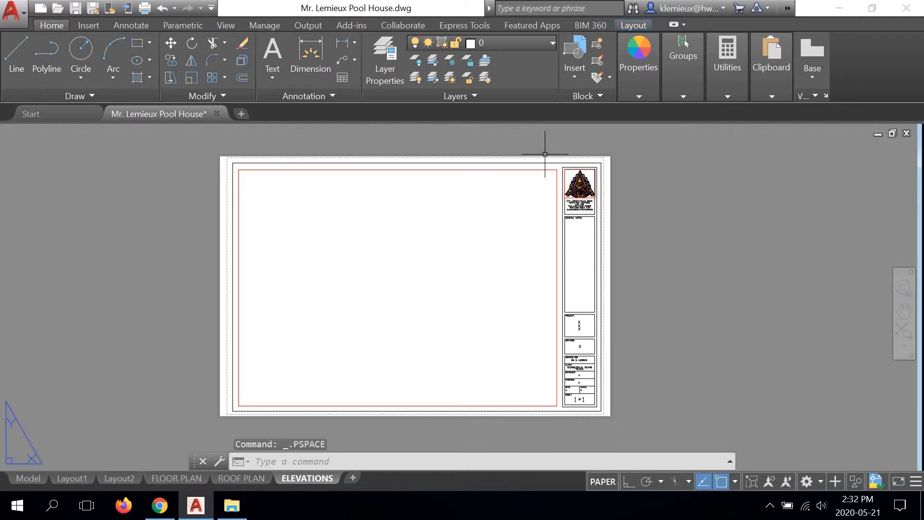
- Activate the viewport on the ELEVATIONS layout and zoom it to All so the whole model drawing is in view
double_click(419, 257)
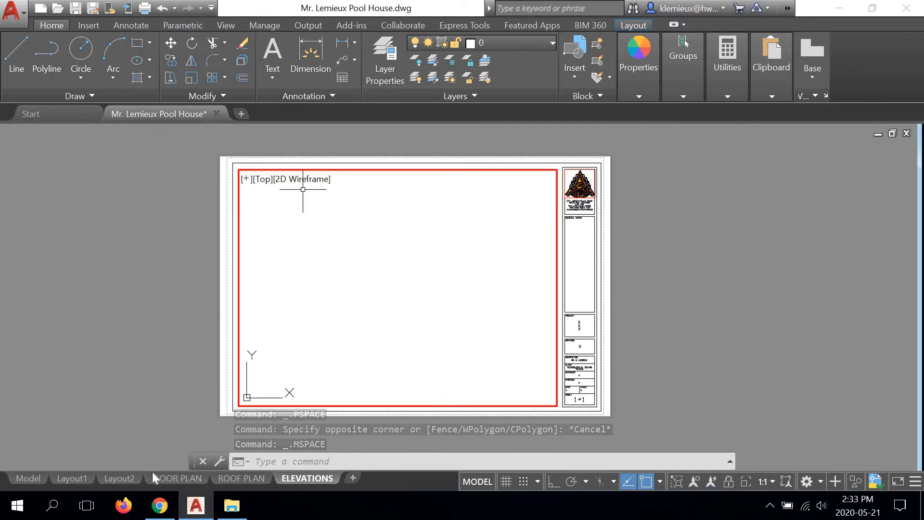
mouse_move(28, 477)
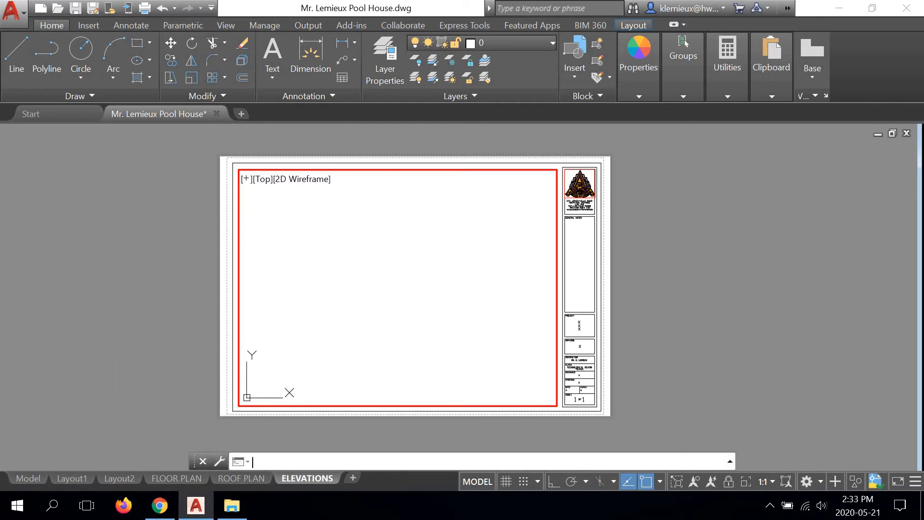
click(350, 460)
text(zoom)
key(Return)
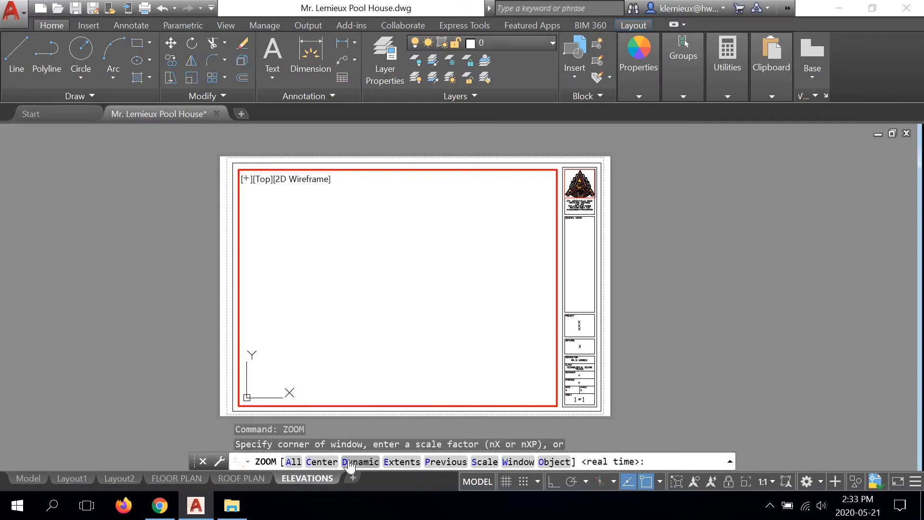
click(294, 461)
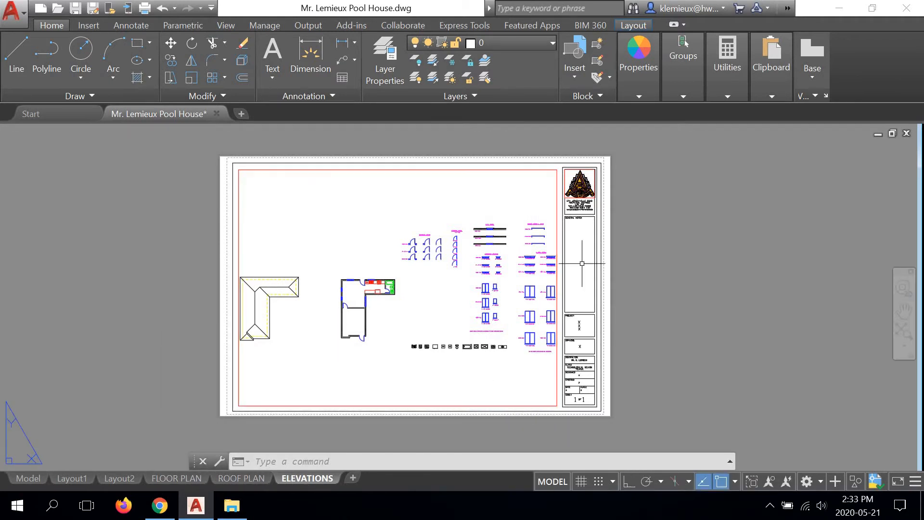
- Switch to the FLOOR PLAN layout and activate model space inside its viewport
click(169, 477)
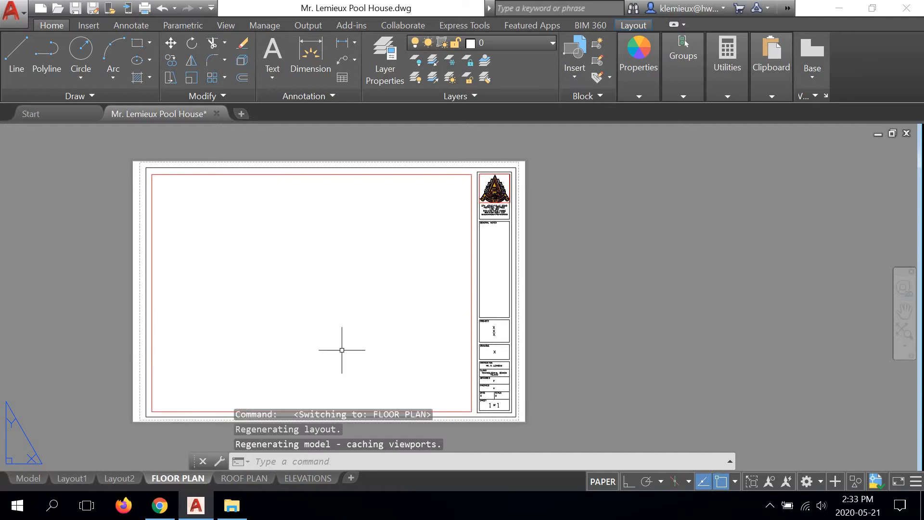
middle_drag(406, 302, 493, 290)
click(430, 289)
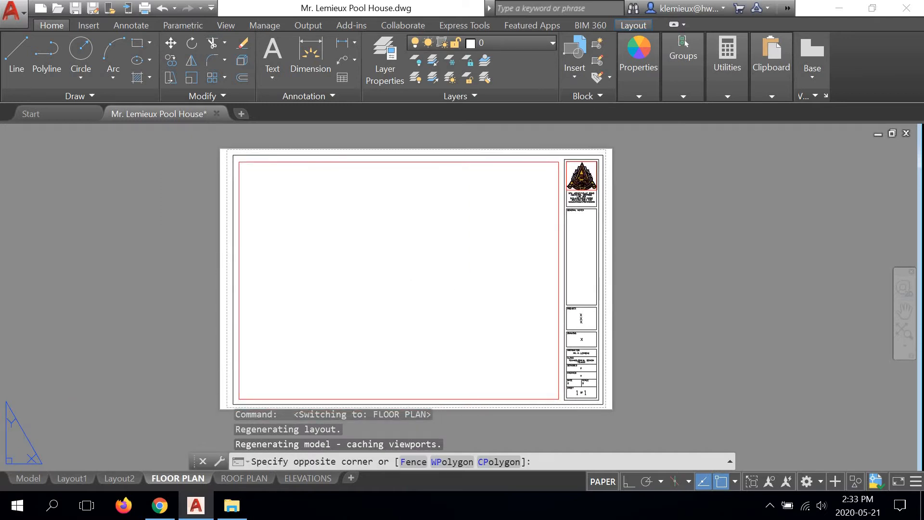
click(428, 286)
click(423, 287)
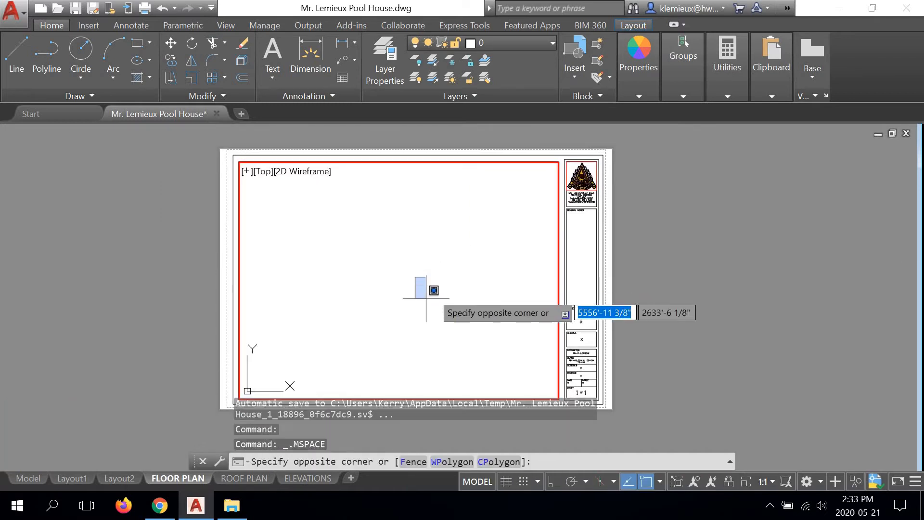
click(423, 287)
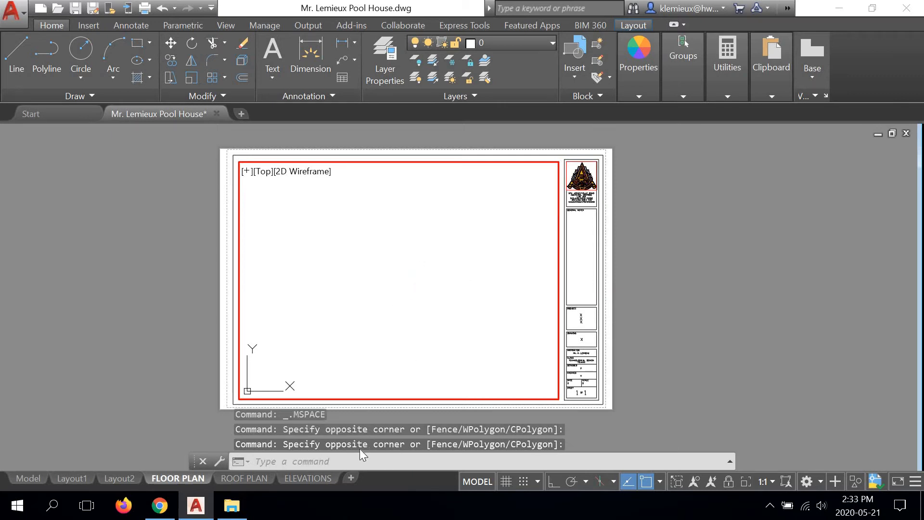
- Zoom the FLOOR PLAN viewport to the extents of the model drawing
click(363, 464)
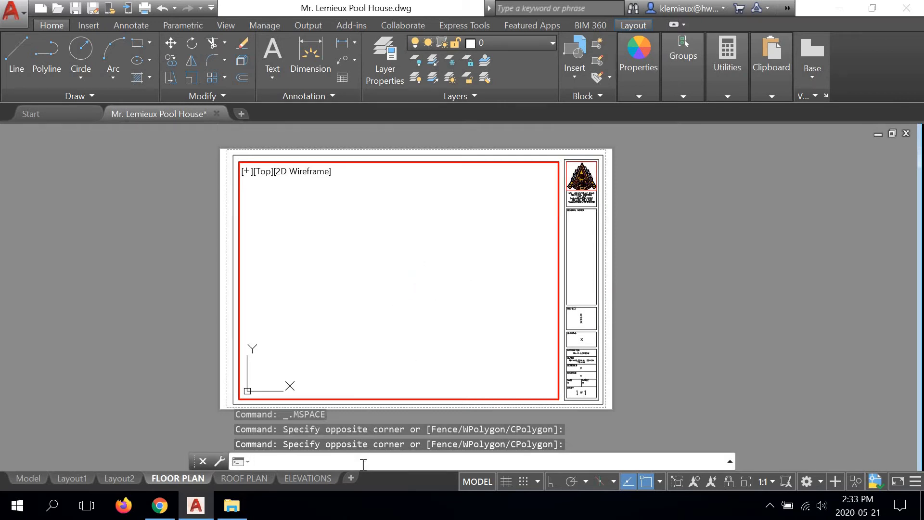
text(ZOOM)
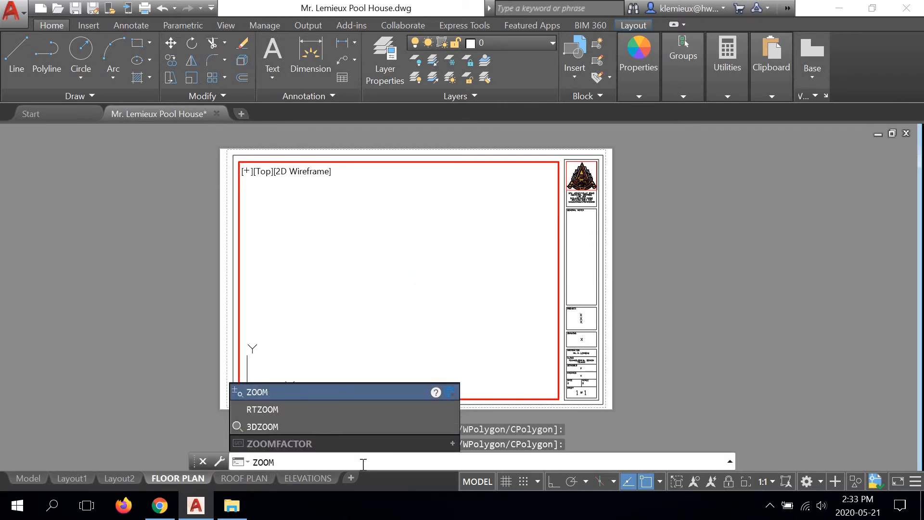
key(Return)
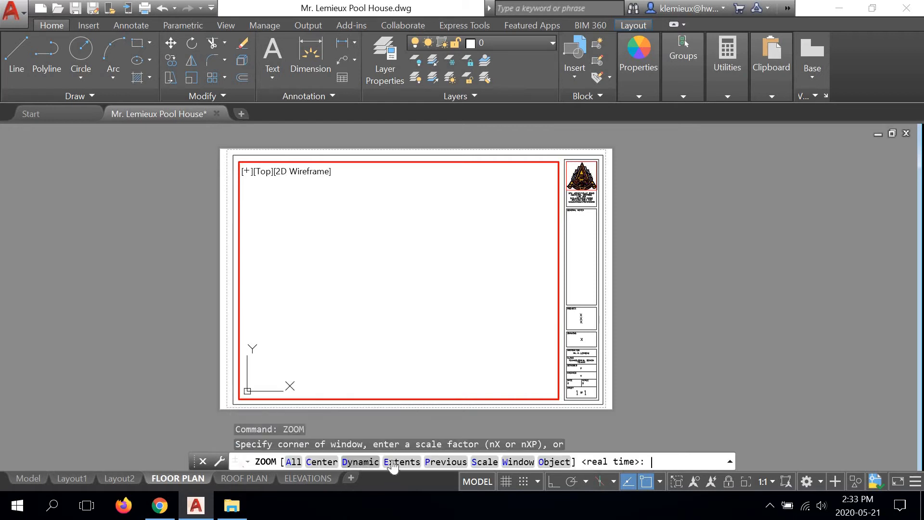
text(E)
key(Return)
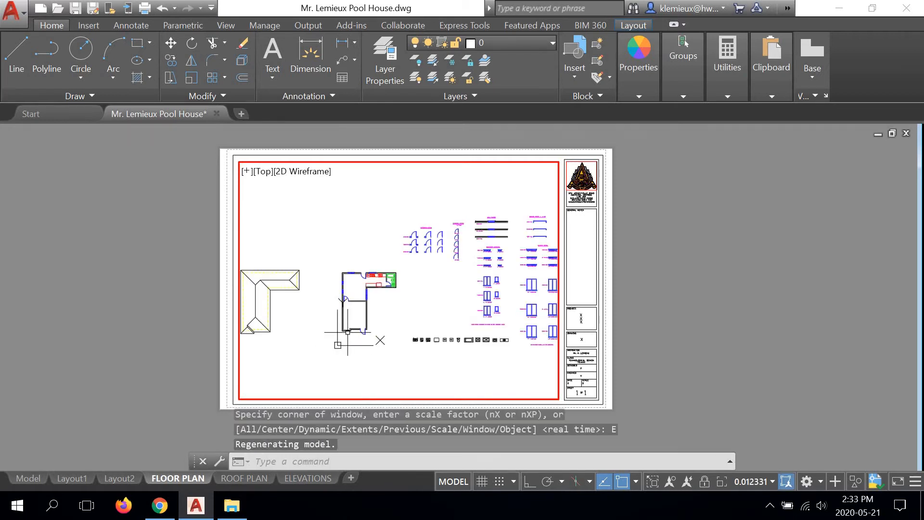
- Enlarge the pool house floor plan and centre it within the FLOOR PLAN viewport
scroll(350, 317, up, 4)
middle_drag(349, 317, 383, 291)
scroll(412, 289, up, 2)
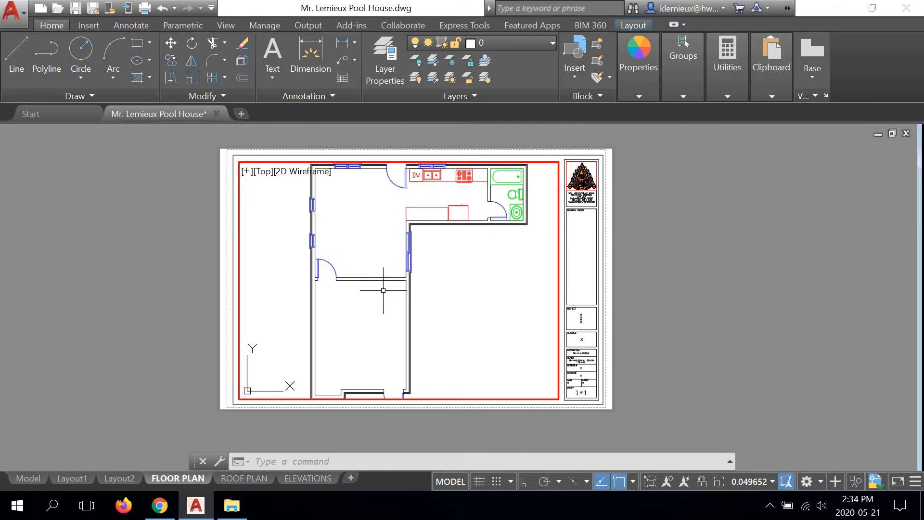
- Try viewport scales of 3/4" = 1'-0" and 3/8" = 1'-0" for the floor plan
click(772, 481)
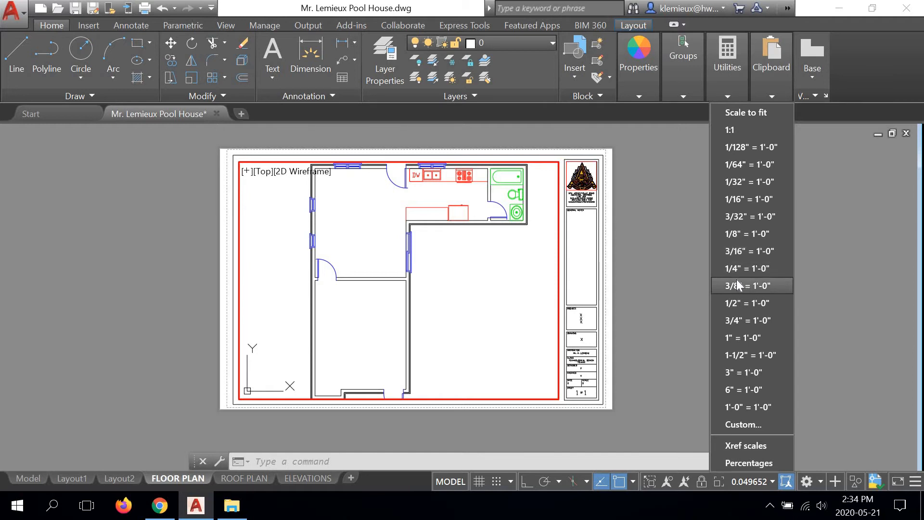
click(746, 320)
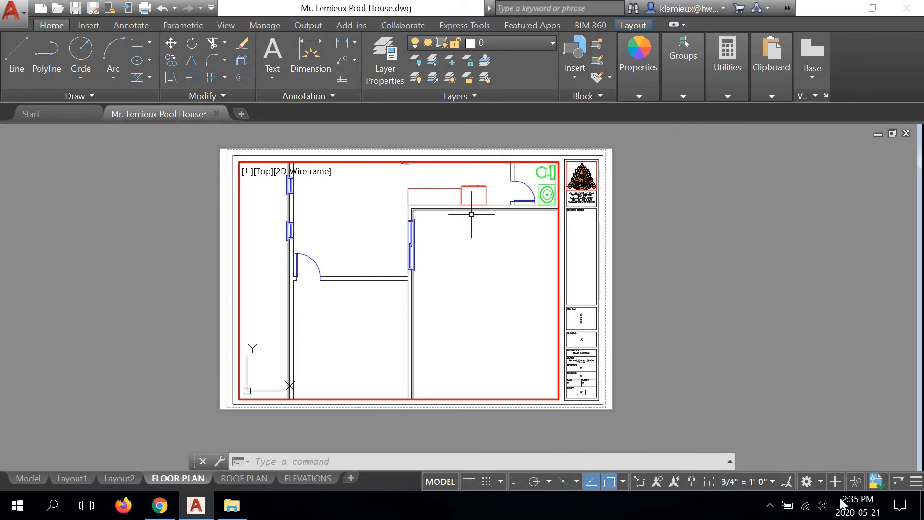
click(773, 482)
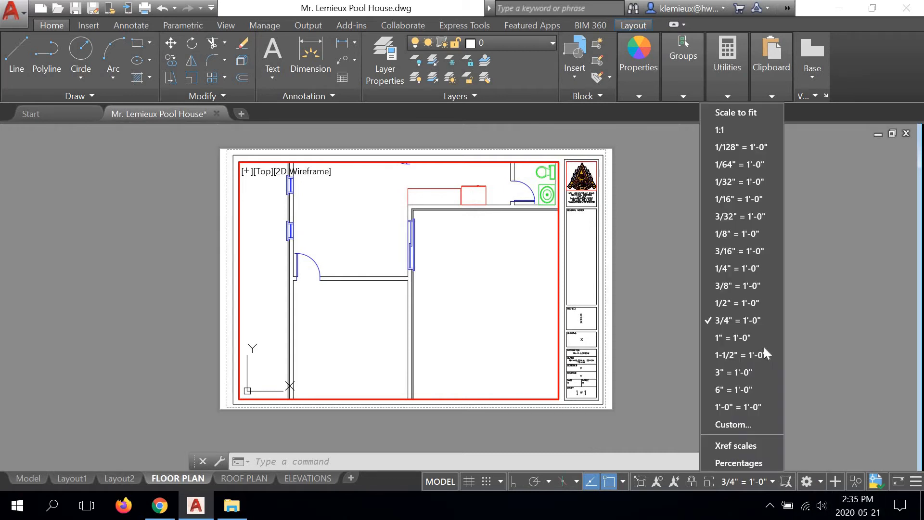
click(727, 287)
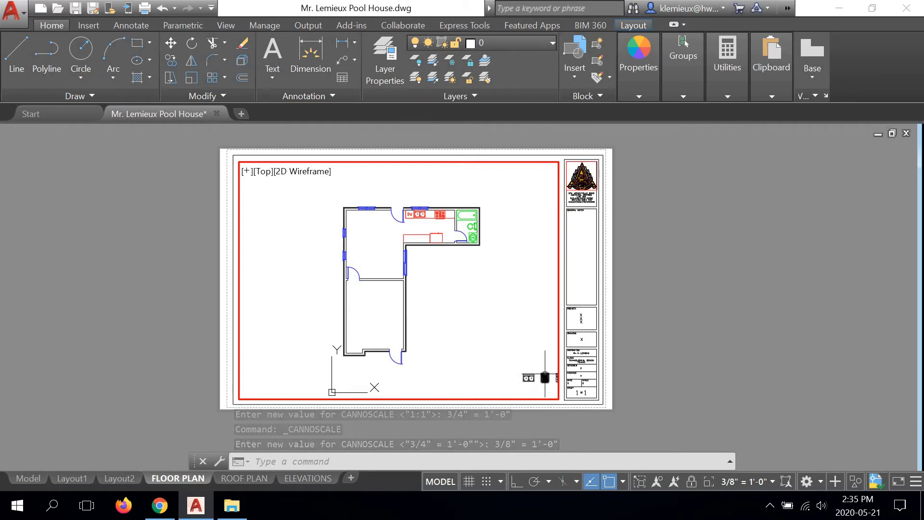
- Set the FLOOR PLAN viewport's scale to 1/2" = 1'-0" and shift the plan slightly within the frame
click(773, 481)
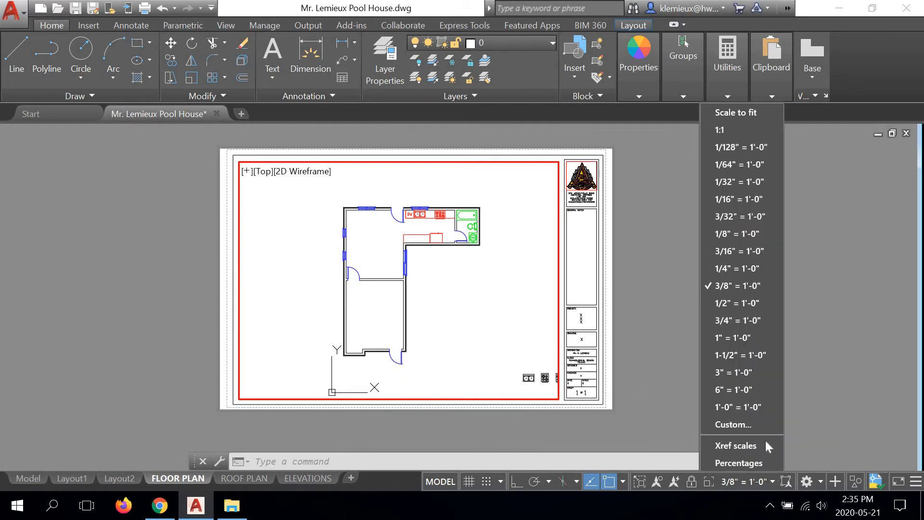
click(726, 305)
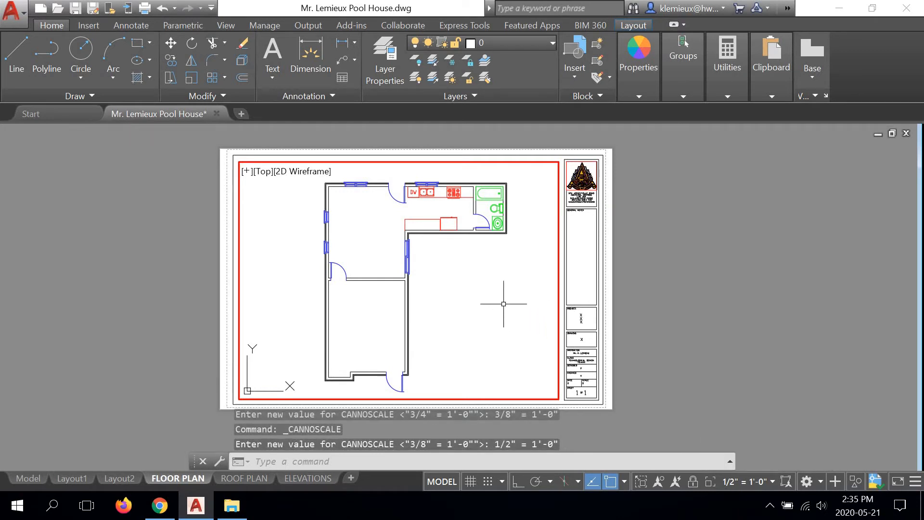
mouse_move(503, 304)
middle_down()
mouse_move(491, 301)
mouse_move(497, 307)
mouse_move(499, 299)
middle_up()
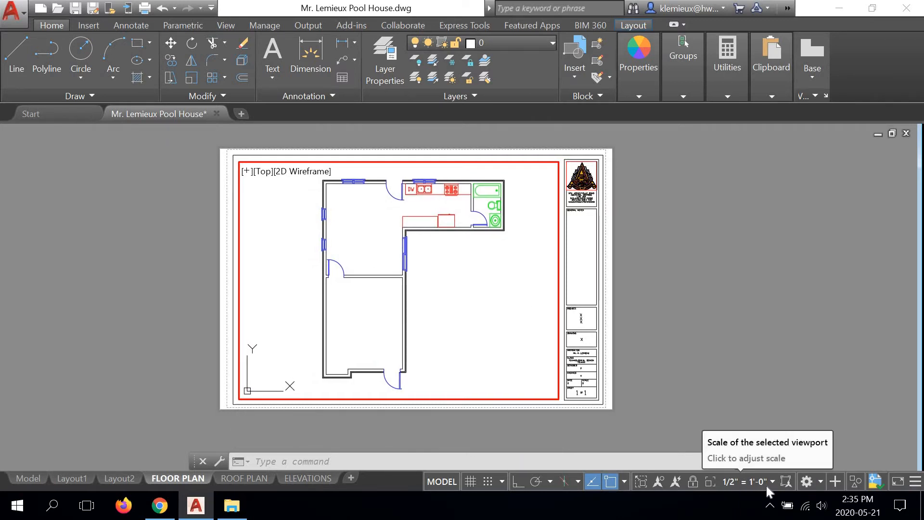
- Restore the FLOOR PLAN viewport to 1/2" = 1'-0" with the plan centred after a test zoom, and return to paper space
scroll(508, 301, up, 2)
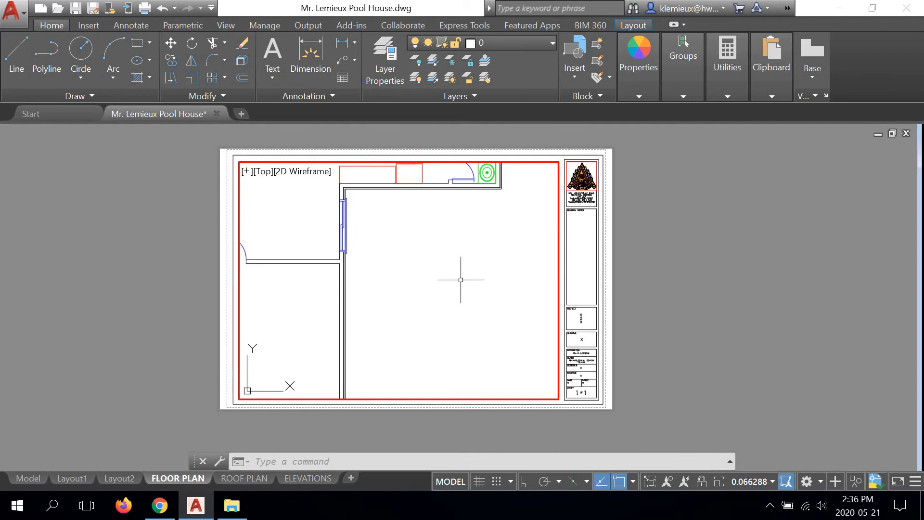
scroll(460, 279, down, 2)
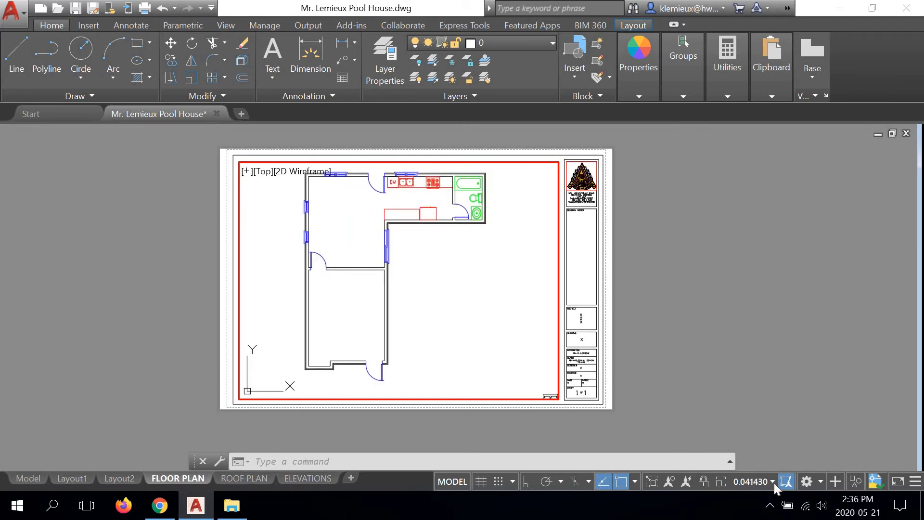
click(773, 482)
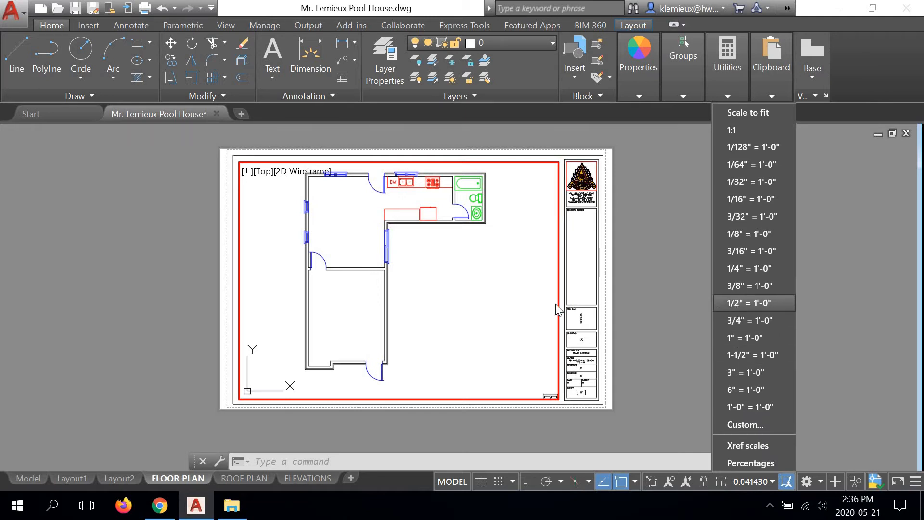
click(736, 303)
middle_drag(485, 314, 498, 324)
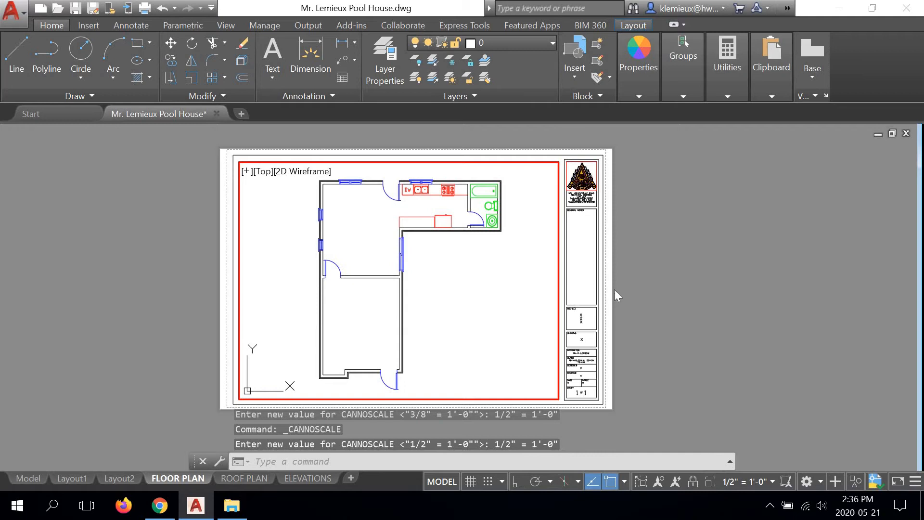
double_click(582, 265)
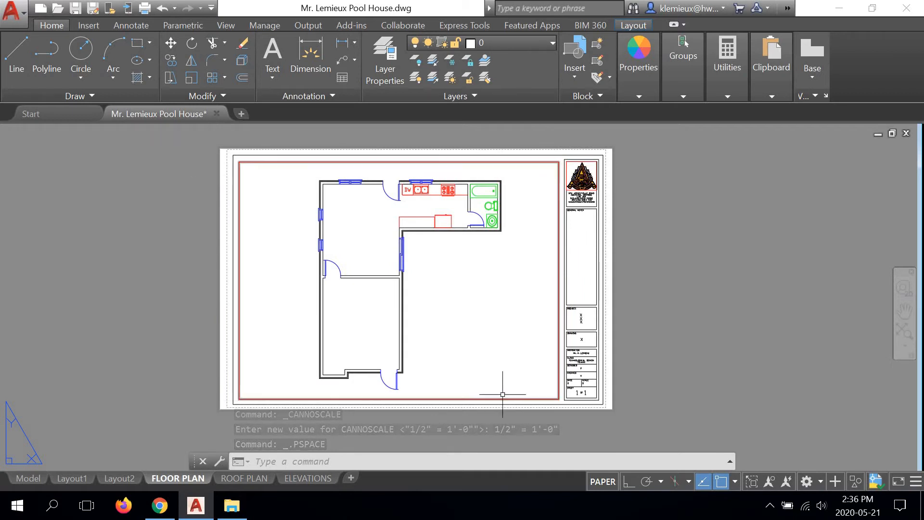
- Examine the scaled floor plan and its titleblock up close on the FLOOR PLAN sheet in paper space
scroll(504, 292, up, 2)
scroll(504, 292, down, 2)
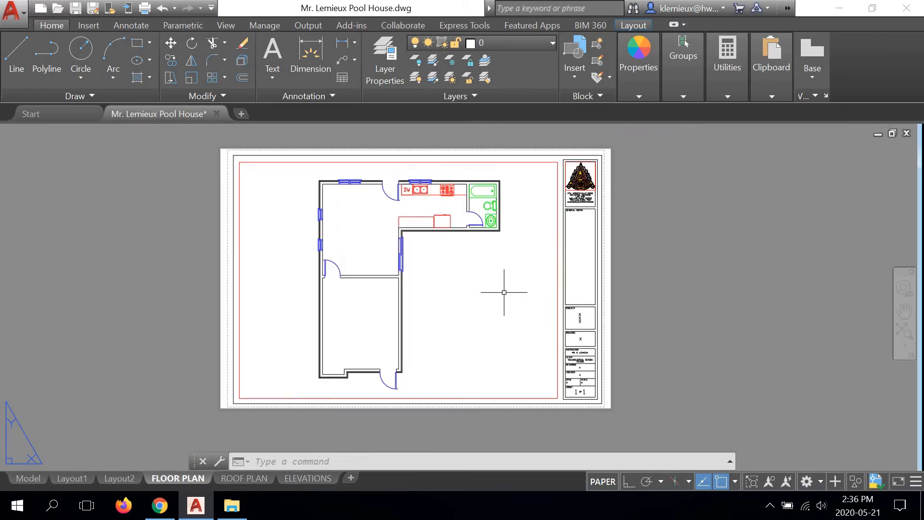
scroll(504, 293, up, 2)
scroll(504, 292, down, 2)
scroll(528, 292, up, 3)
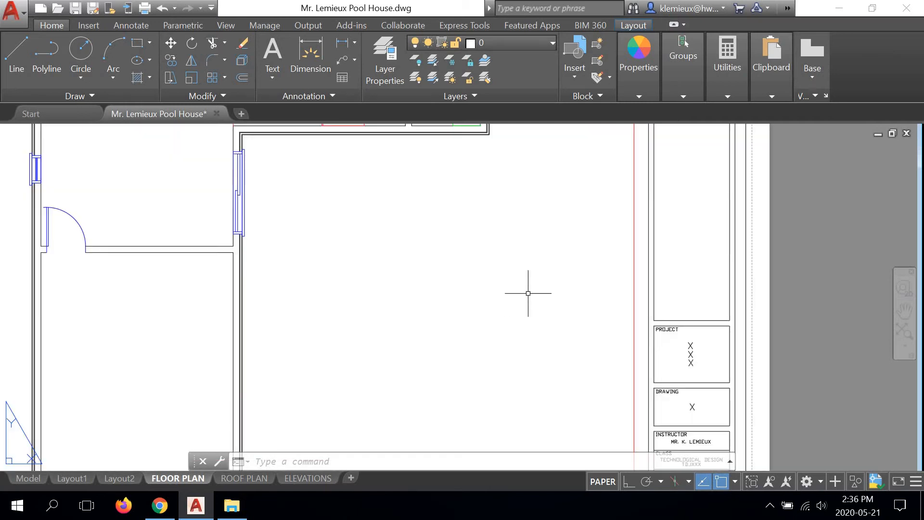
scroll(528, 293, down, 1)
scroll(528, 293, down, 3)
scroll(528, 293, up, 3)
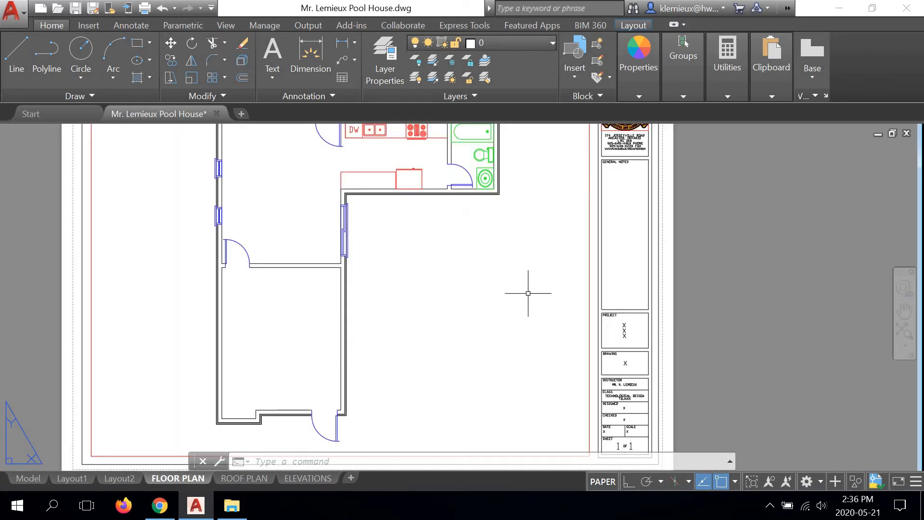
scroll(528, 293, down, 3)
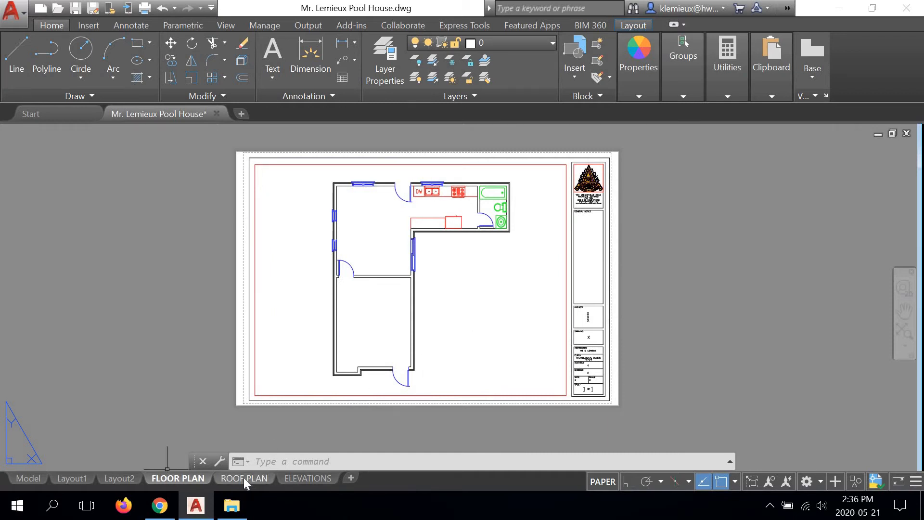
- Switch to the ROOF PLAN layout, activate its viewport and zoom to All to bring the model geometry into the frame
mouse_move(244, 477)
click(242, 479)
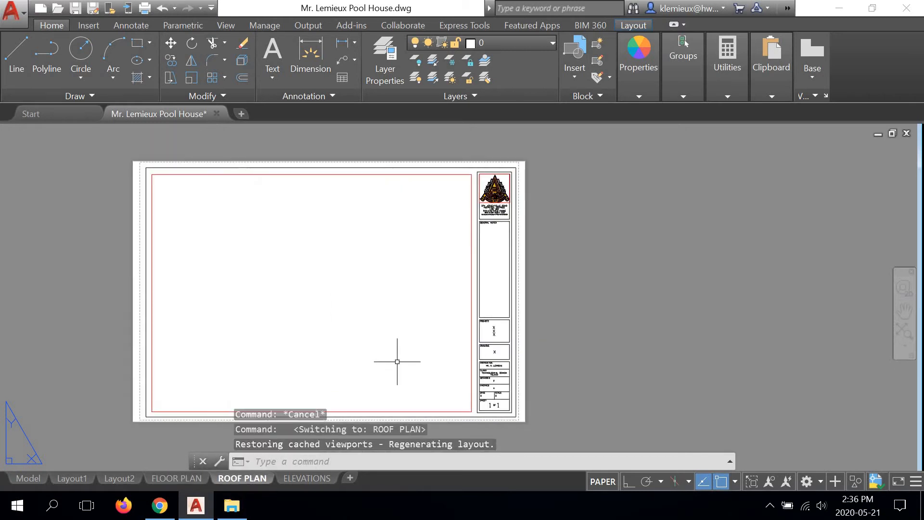
middle_drag(396, 361, 527, 351)
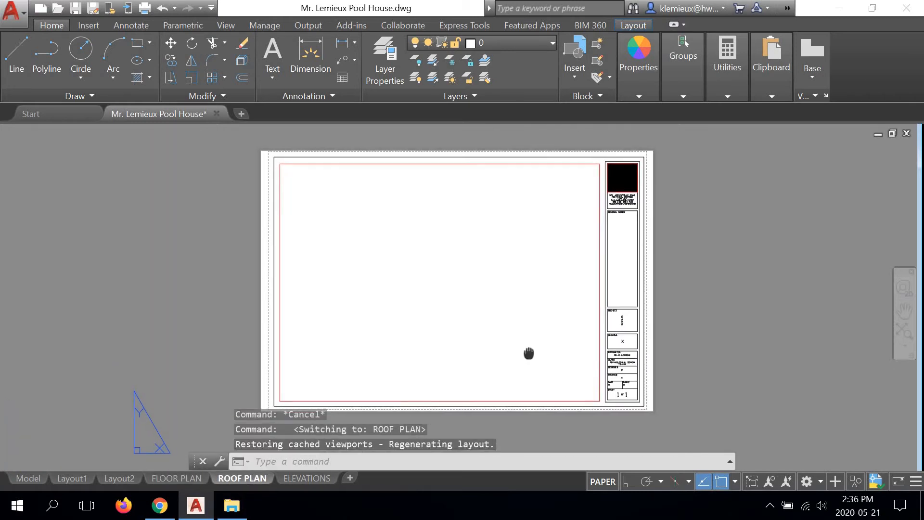
double_click(492, 276)
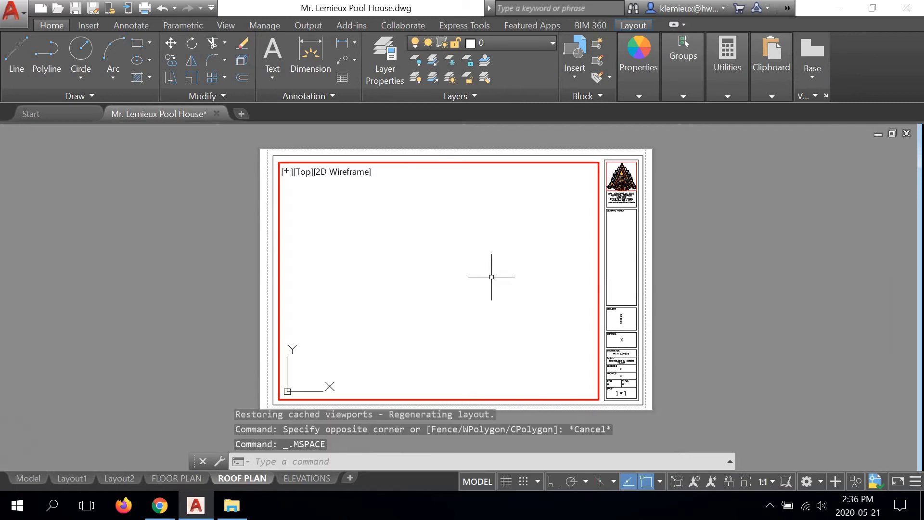
click(363, 462)
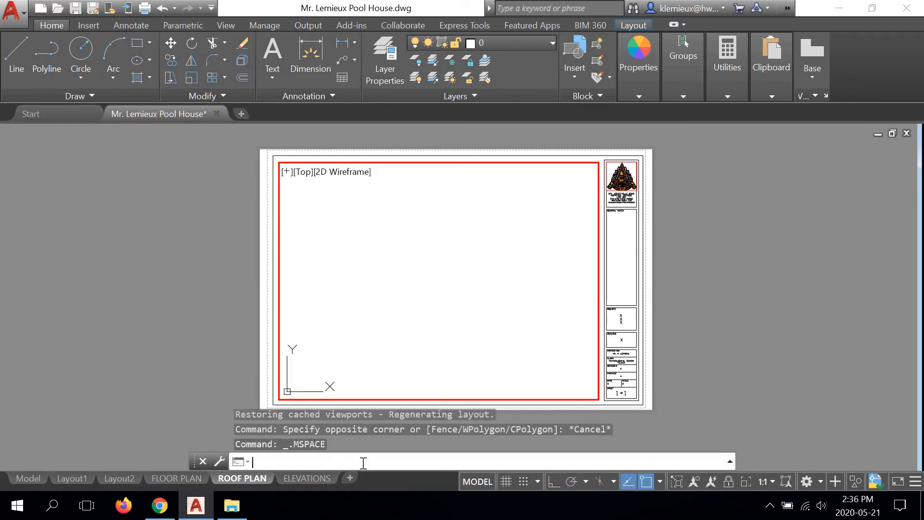
text(ZOOM)
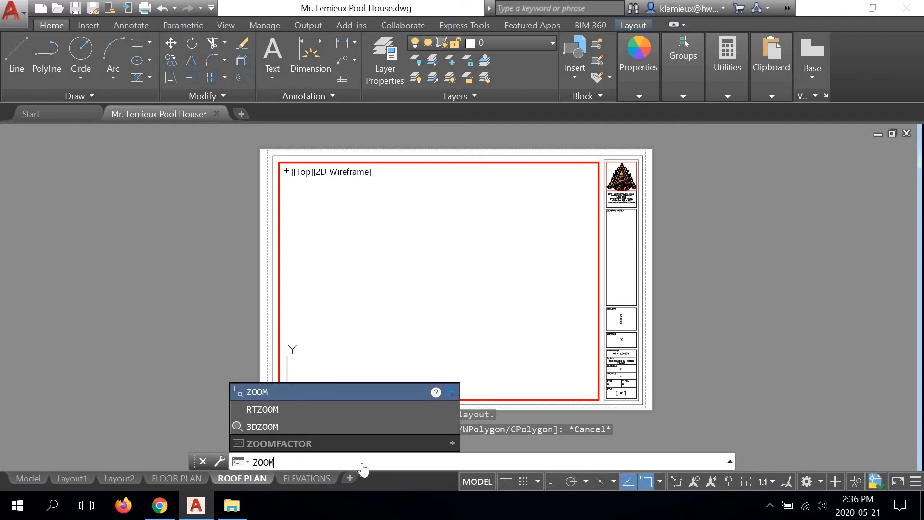
key(Return)
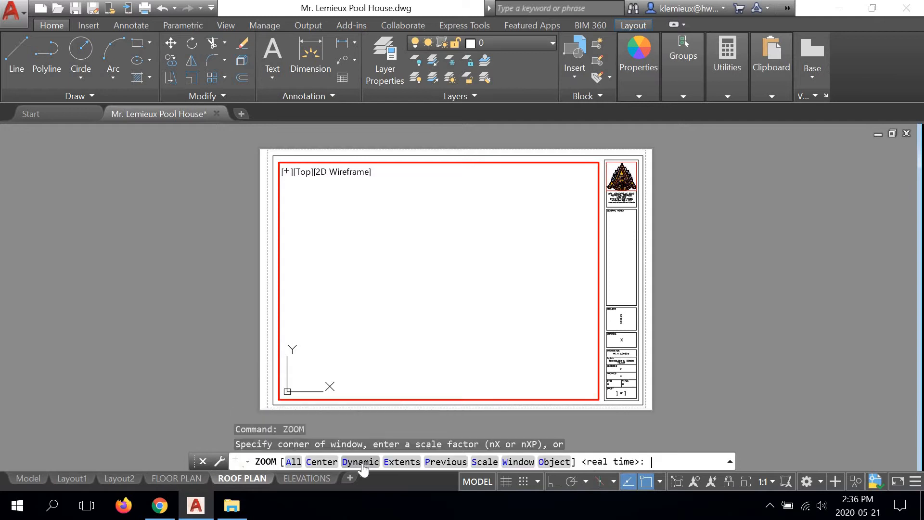
click(293, 462)
- Enlarge the roof plan and position it within the ROOF PLAN viewport
scroll(347, 298, up, 3)
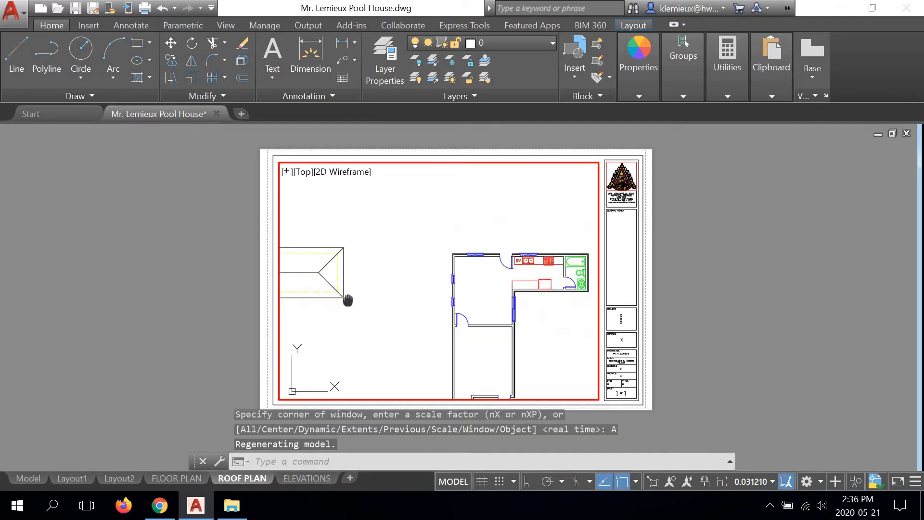
scroll(490, 265, up, 3)
scroll(473, 264, up, 2)
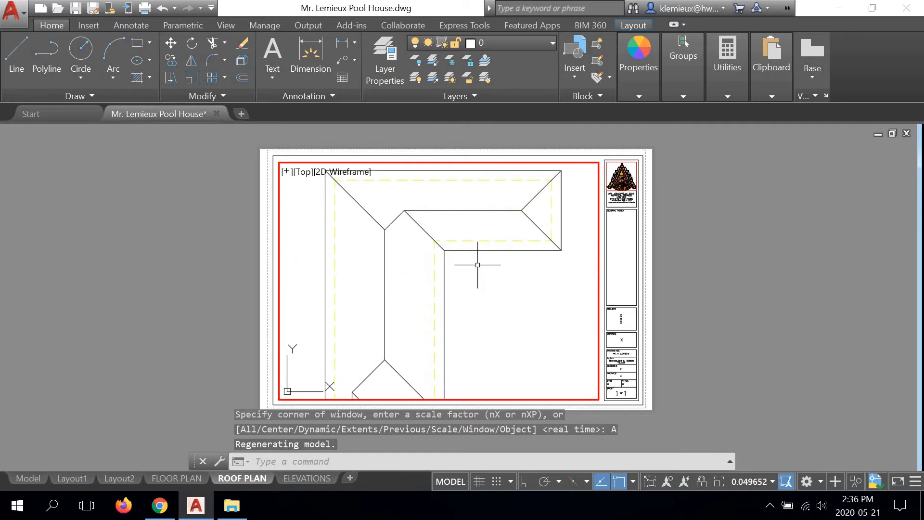
scroll(477, 265, down, 2)
scroll(476, 264, up, 2)
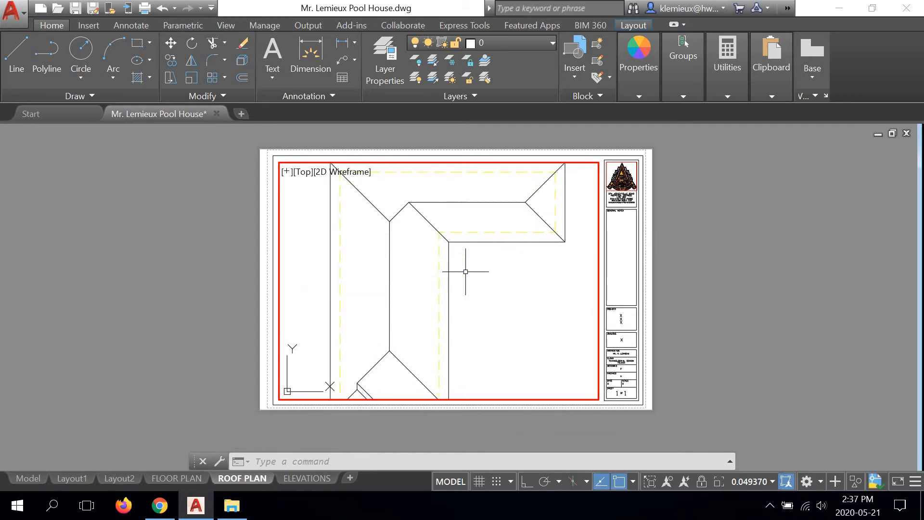
- Try viewport scales of 1/4" = 1'-0" and 3/8" = 1'-0" for the roof plan
click(772, 481)
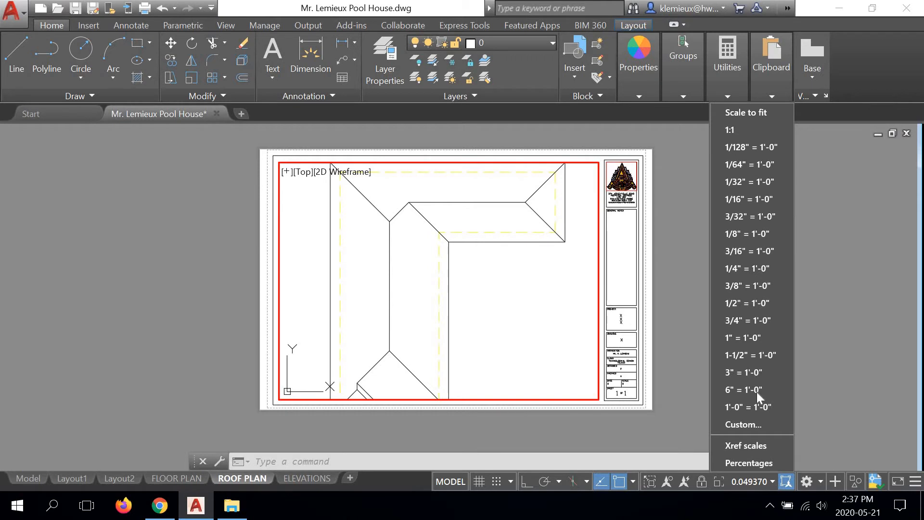
click(739, 269)
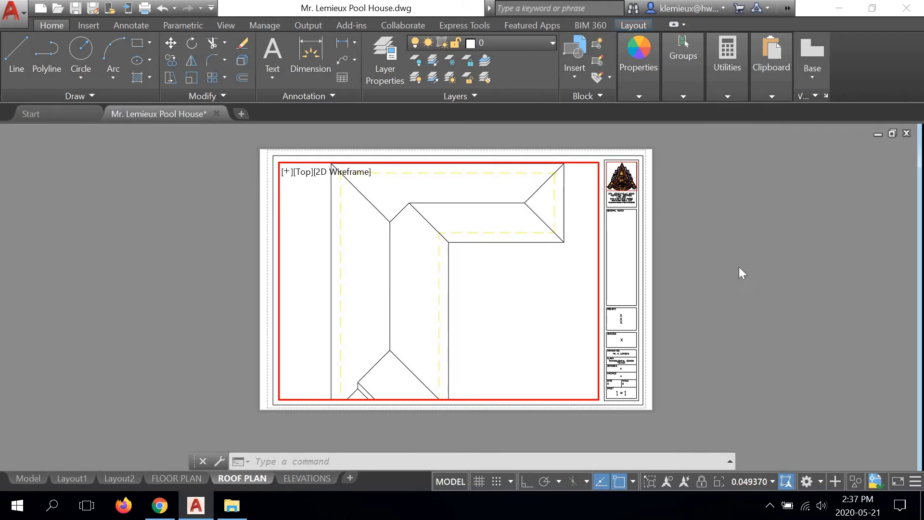
click(775, 481)
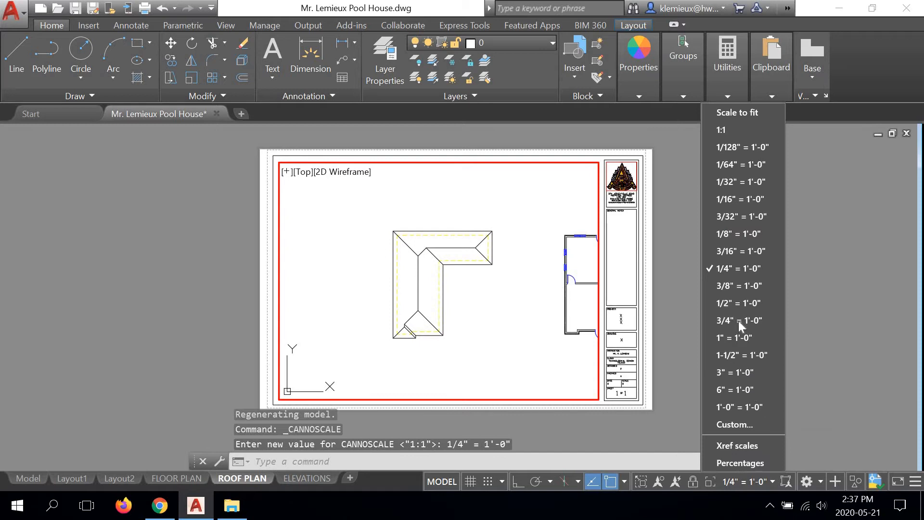
click(728, 287)
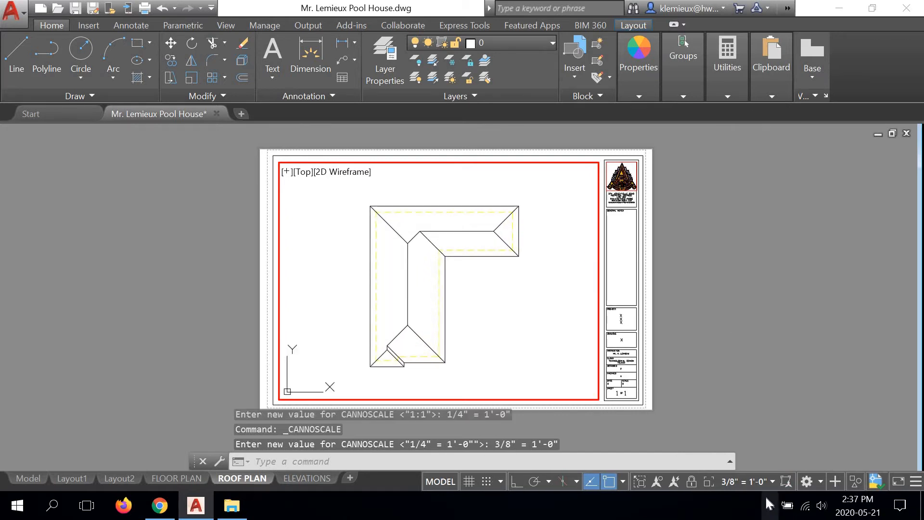
- Set the ROOF PLAN viewport's scale to 1/2" = 1'-0", centre the roof plan vertically in the frame and return to paper space
click(772, 481)
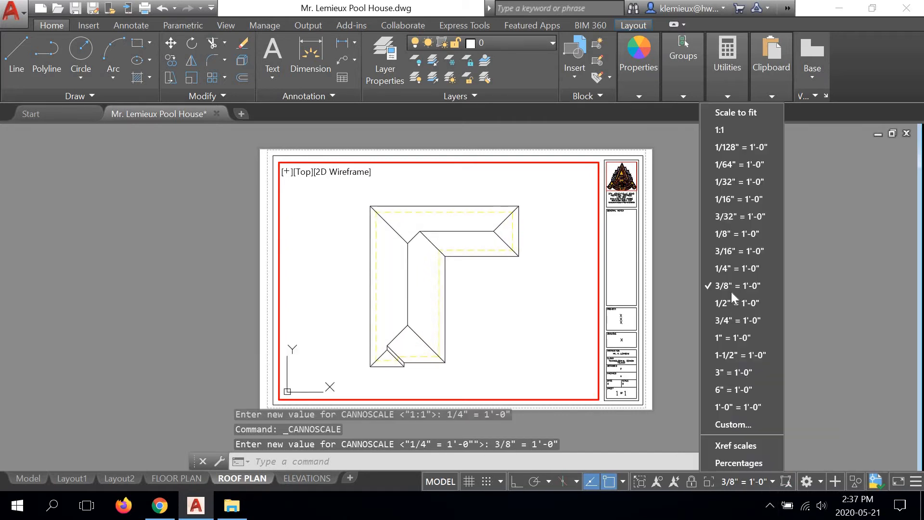
click(729, 302)
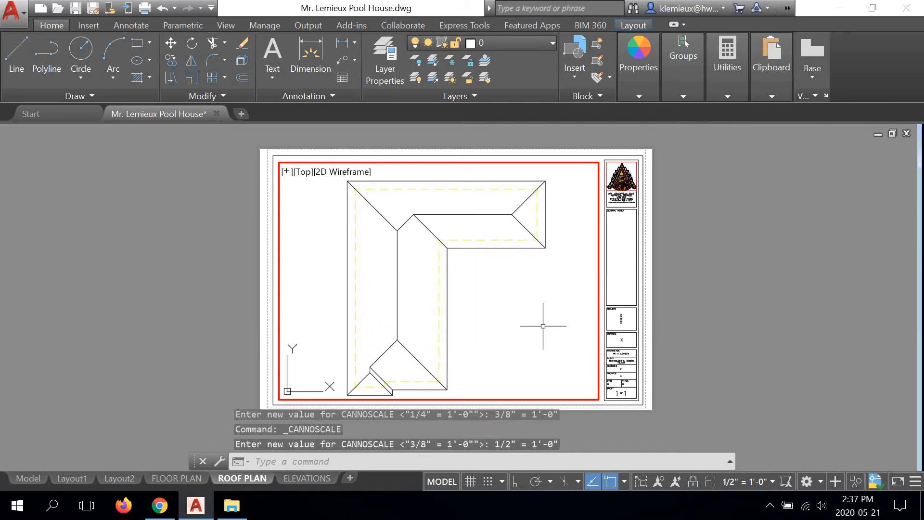
middle_drag(543, 325, 545, 319)
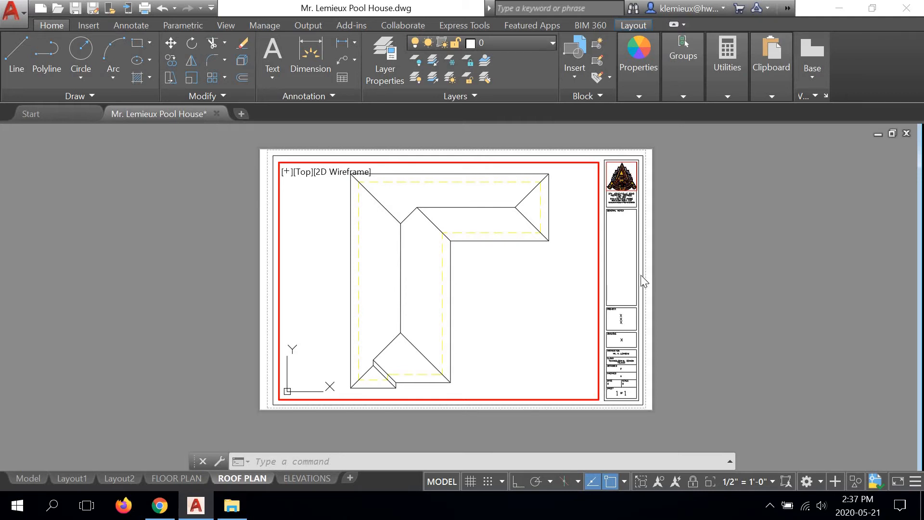
click(442, 482)
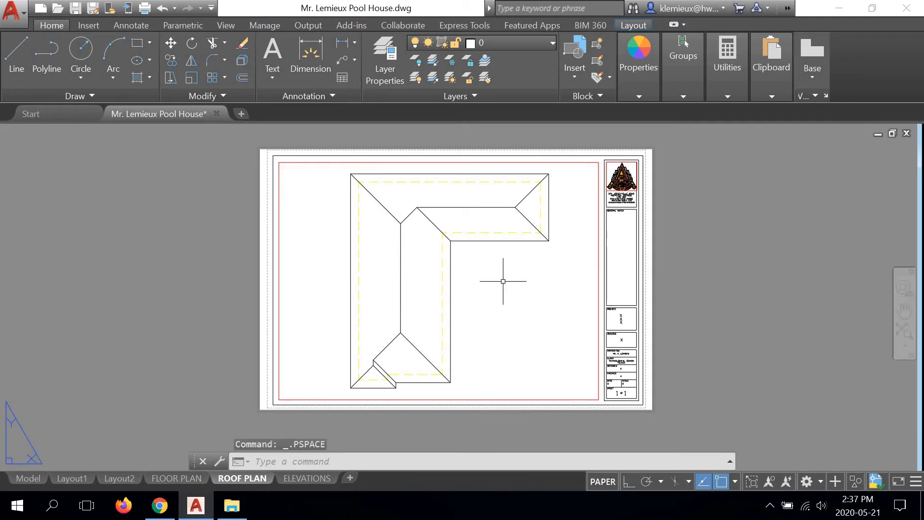
- Examine the roof plan's ridge lines and yellow dashed wall lines up close on the ROOF PLAN sheet
scroll(448, 274, up, 2)
scroll(481, 245, down, 2)
scroll(529, 236, up, 4)
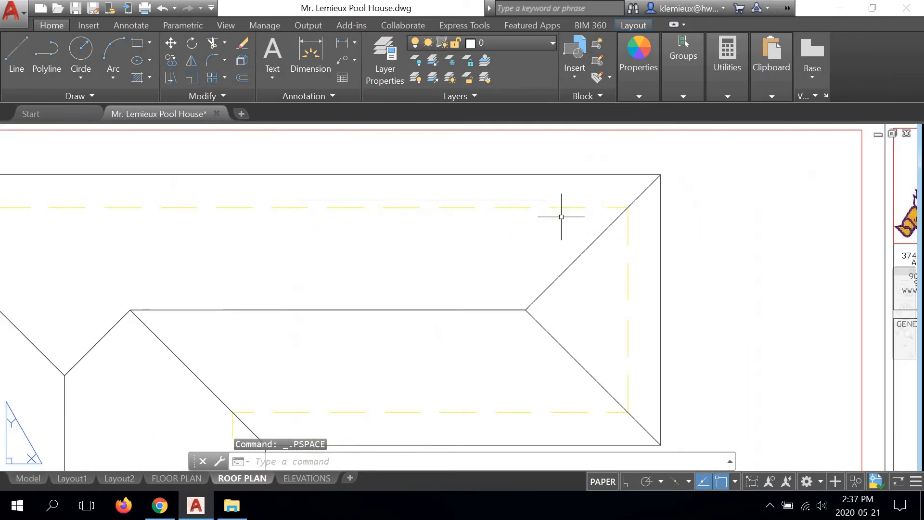
scroll(568, 200, up, 3)
scroll(510, 203, down, 5)
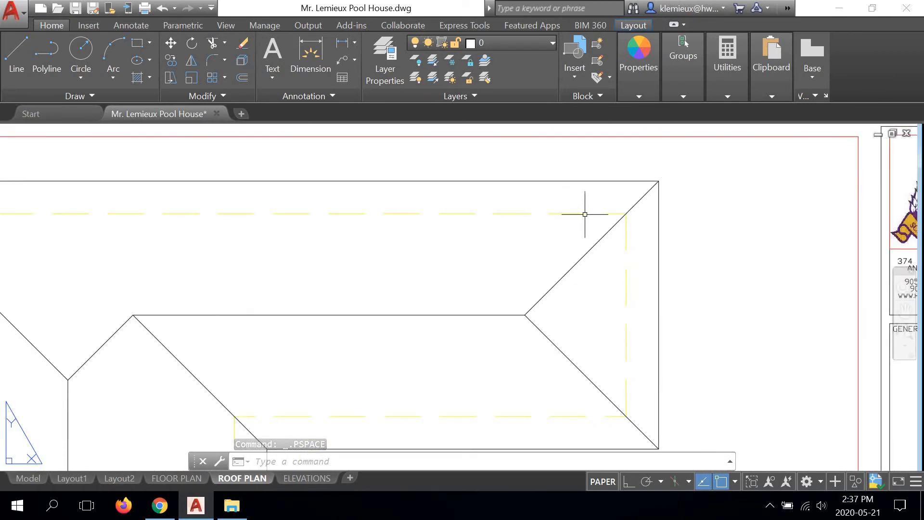
scroll(277, 220, down, 1)
scroll(278, 220, down, 2)
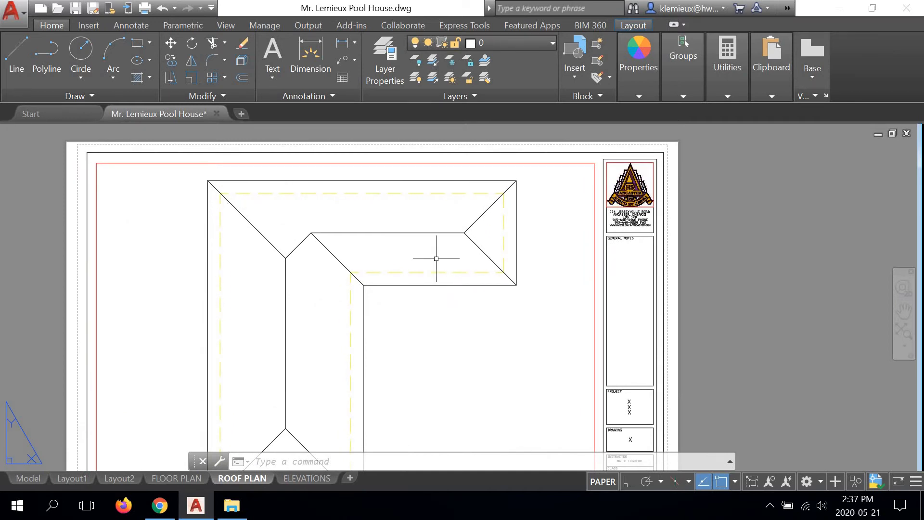
middle_drag(436, 258, 476, 246)
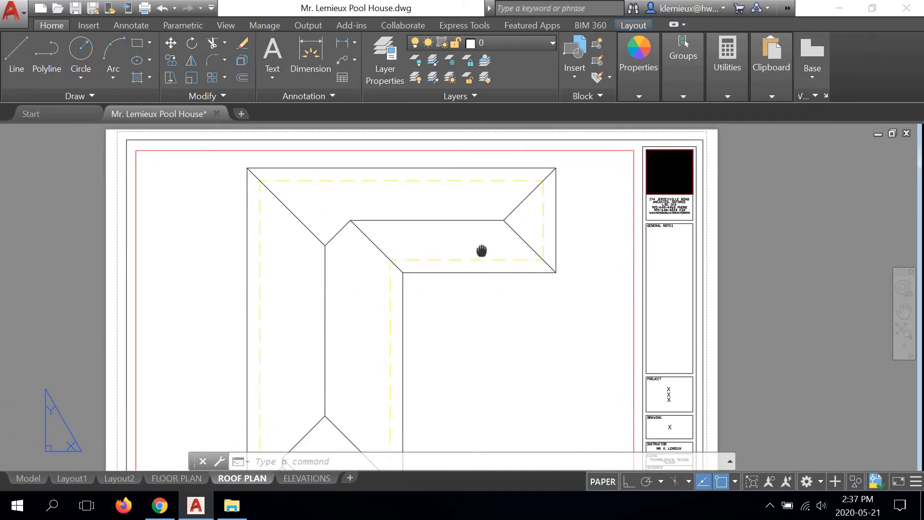
- Set both the viewport colour and the layer colour of the layer starting with ROOF DET to cyan
click(384, 63)
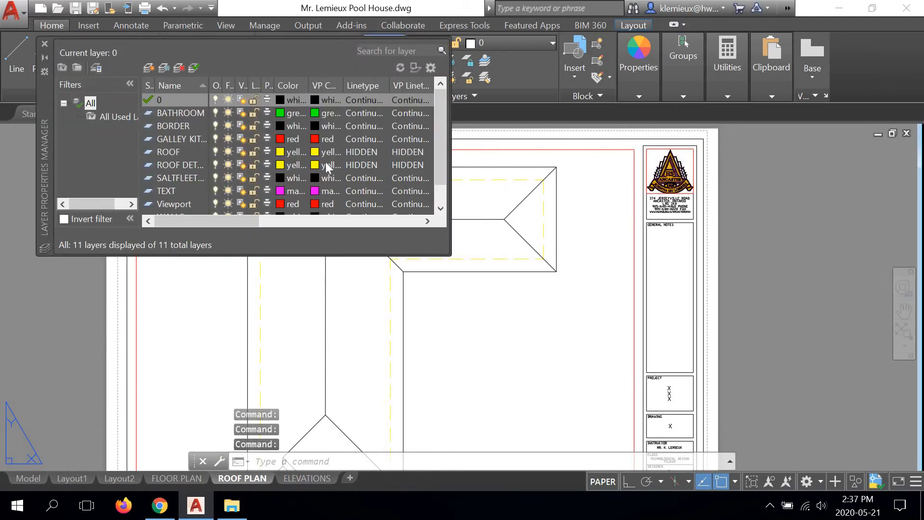
click(321, 164)
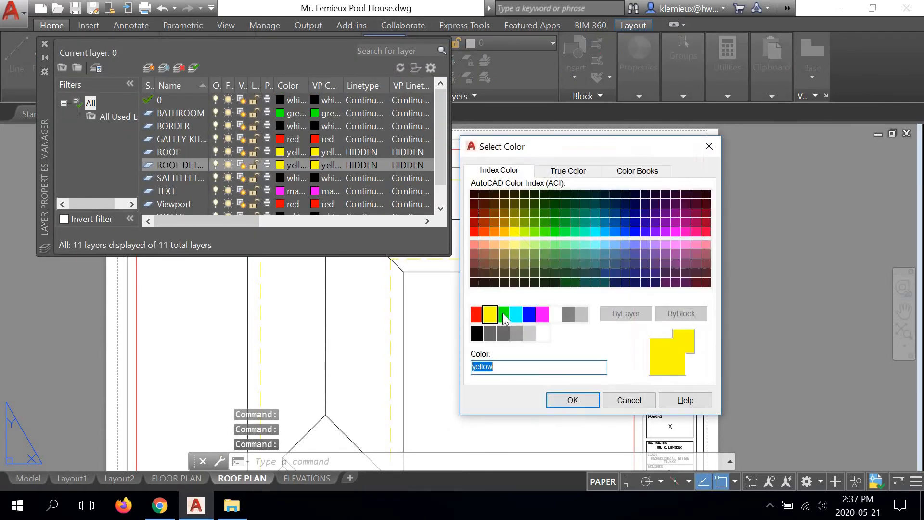
click(514, 314)
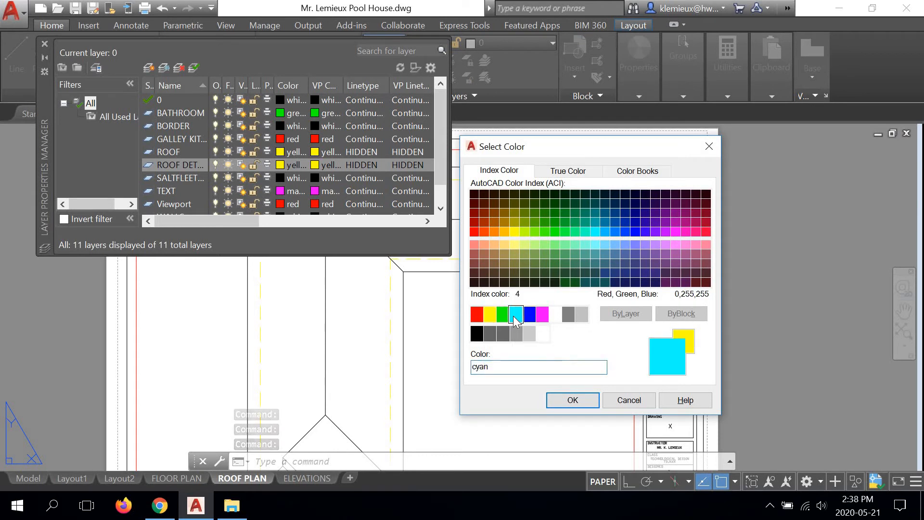
click(562, 401)
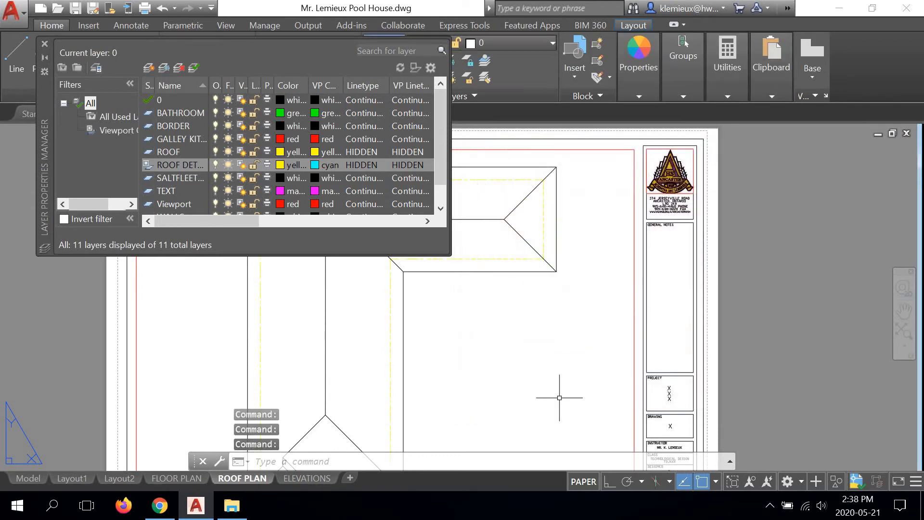
click(288, 165)
click(515, 314)
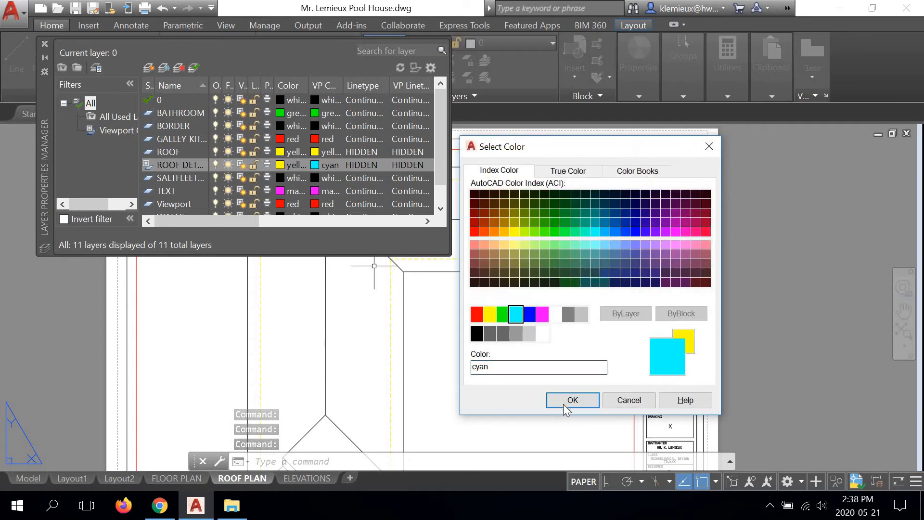
click(565, 407)
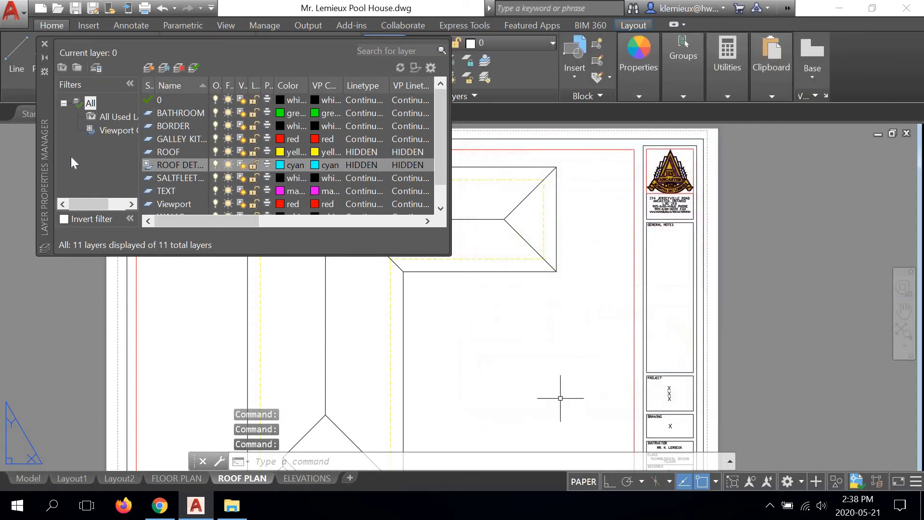
click(45, 44)
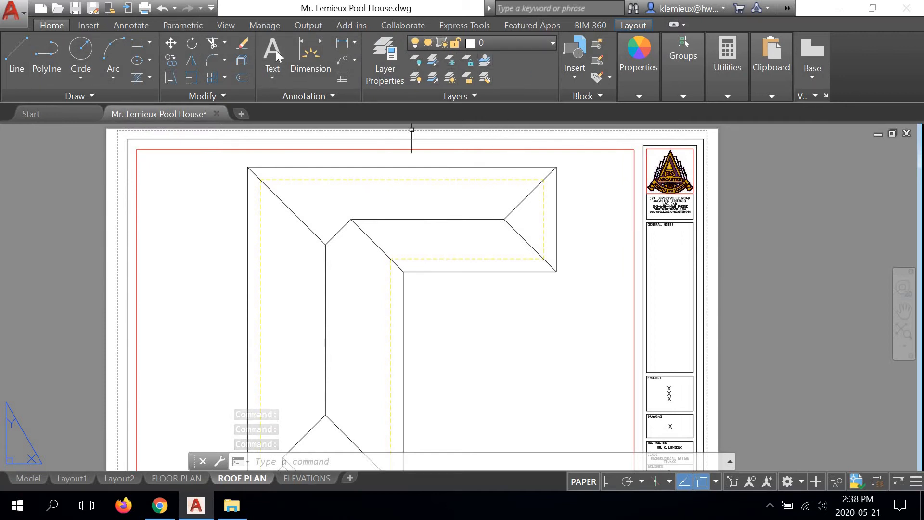
- Check the roof plan's line colours in model space, and reactivate the viewport on the ROOF PLAN layout
click(33, 478)
scroll(382, 192, up, 2)
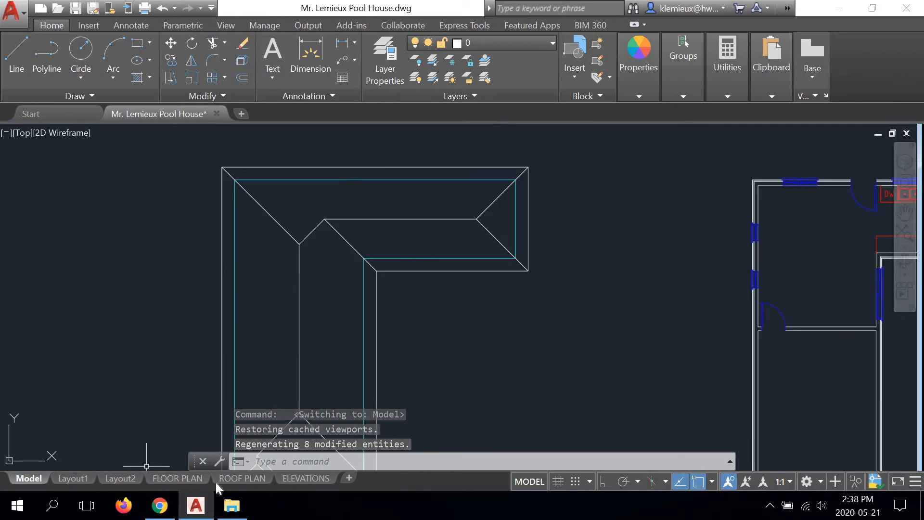
click(243, 478)
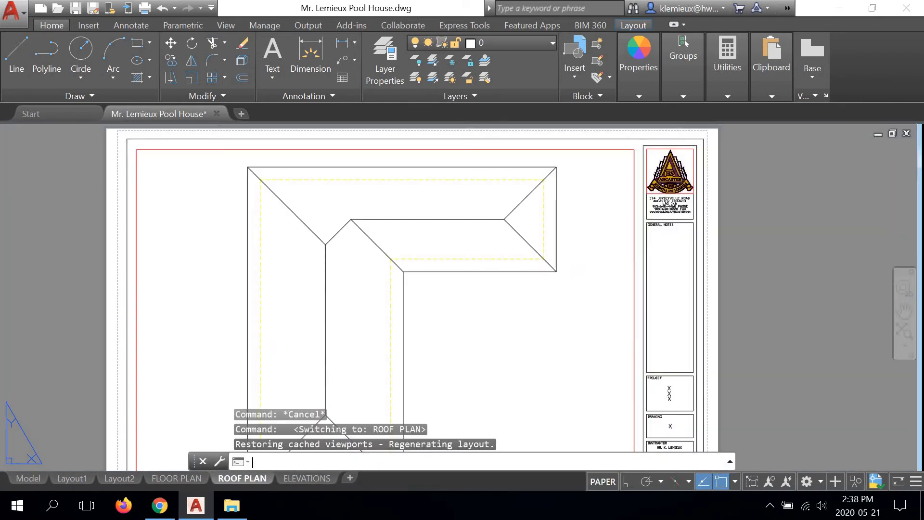
double_click(512, 373)
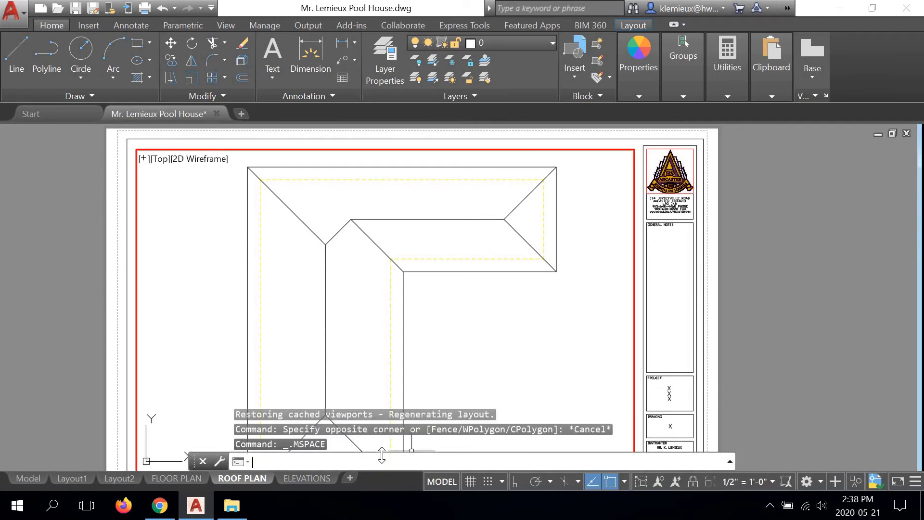
- Regenerate the roof plan viewport to refresh its line colours, return to paper space and check the dashed wall lines
text(REGEN)
key(Return)
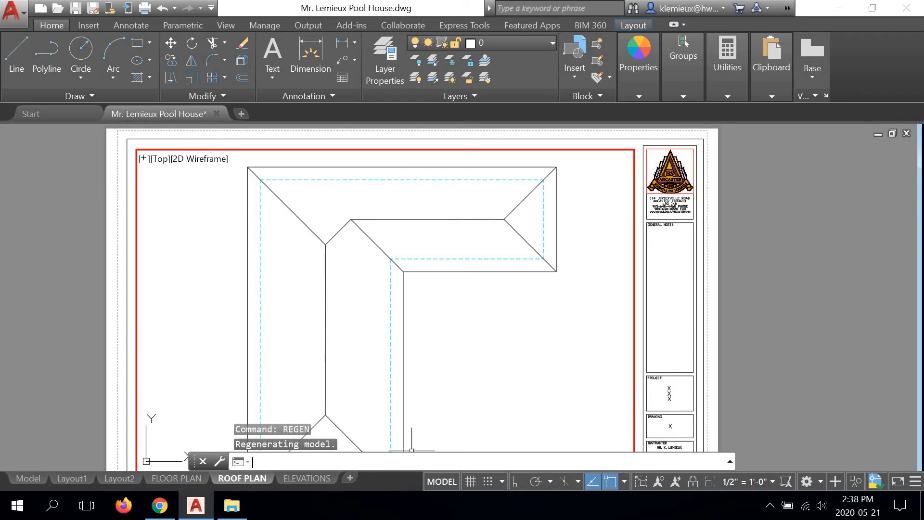
double_click(665, 318)
scroll(487, 167, up, 2)
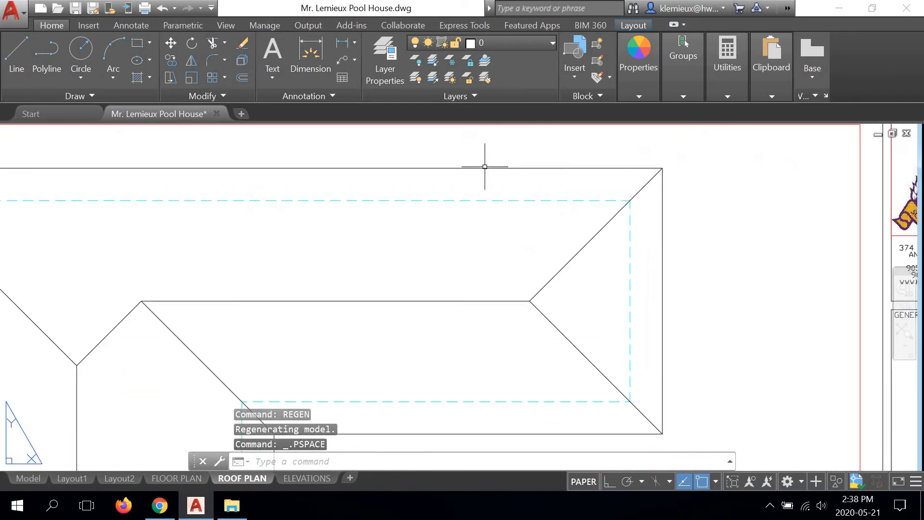
scroll(464, 202, up, 1)
scroll(464, 202, down, 4)
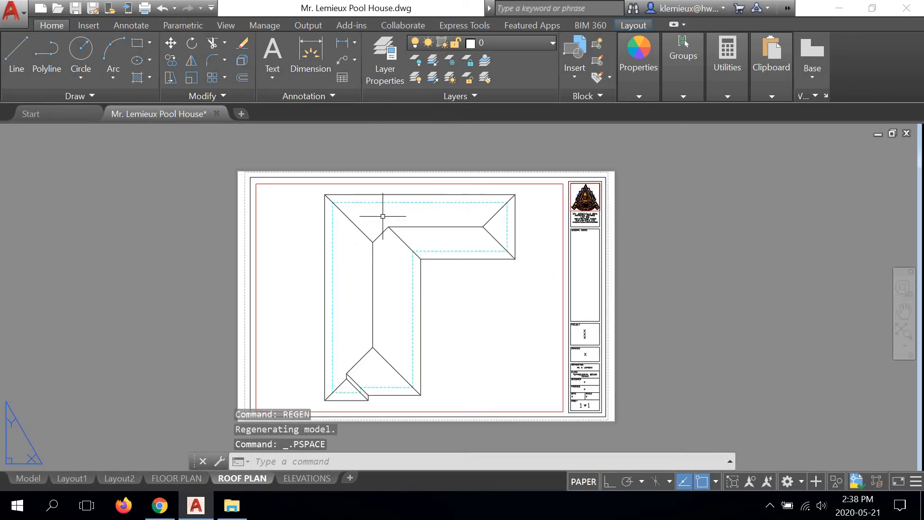
scroll(392, 200, up, 2)
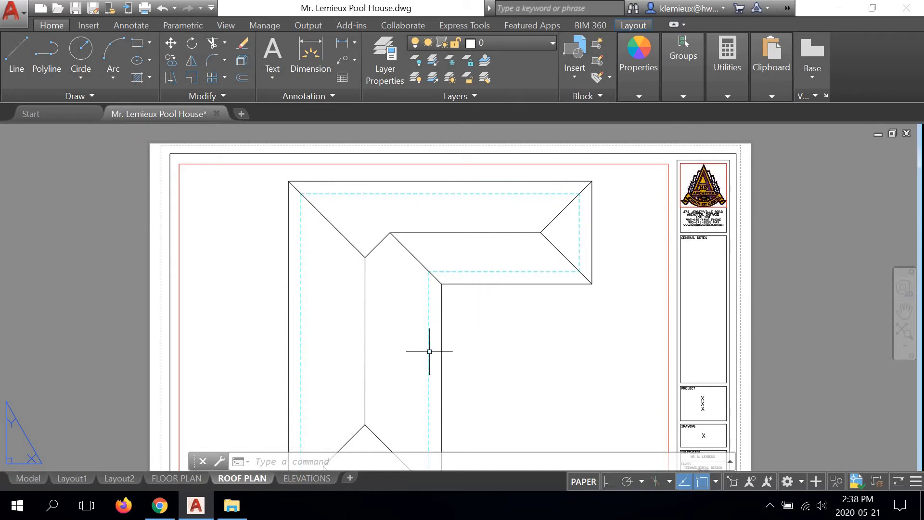
scroll(429, 349, down, 1)
middle_drag(380, 350, 388, 287)
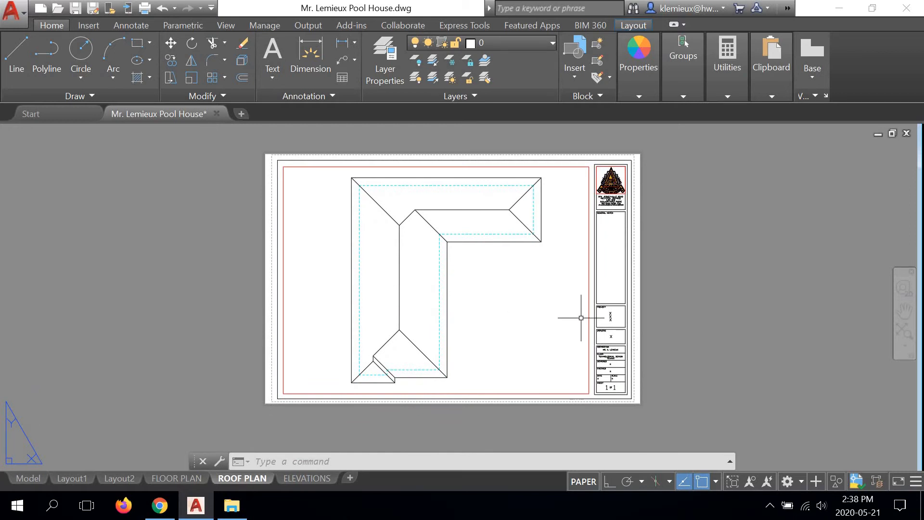
- Replace the three X placeholders in the title block's PROJECT box with ARCH., POOL and HOUSE, one word per line
scroll(616, 320, up, 5)
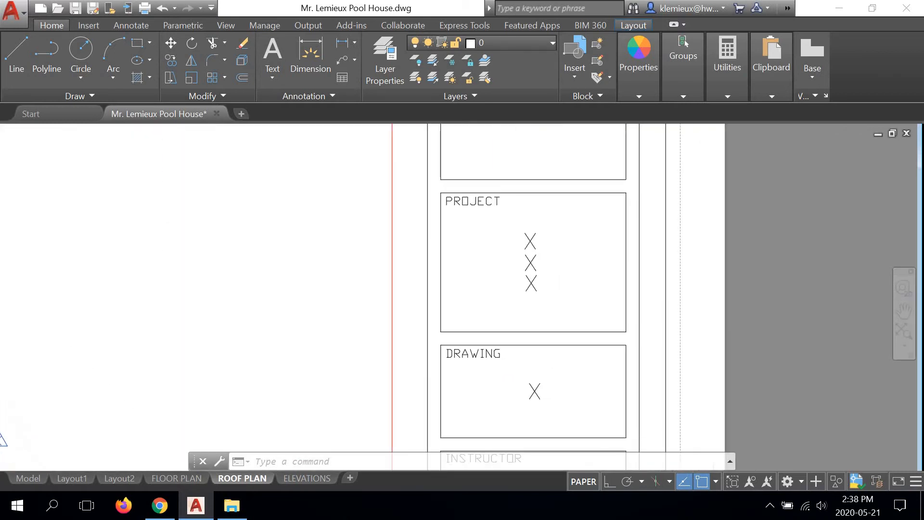
middle_drag(557, 272, 522, 262)
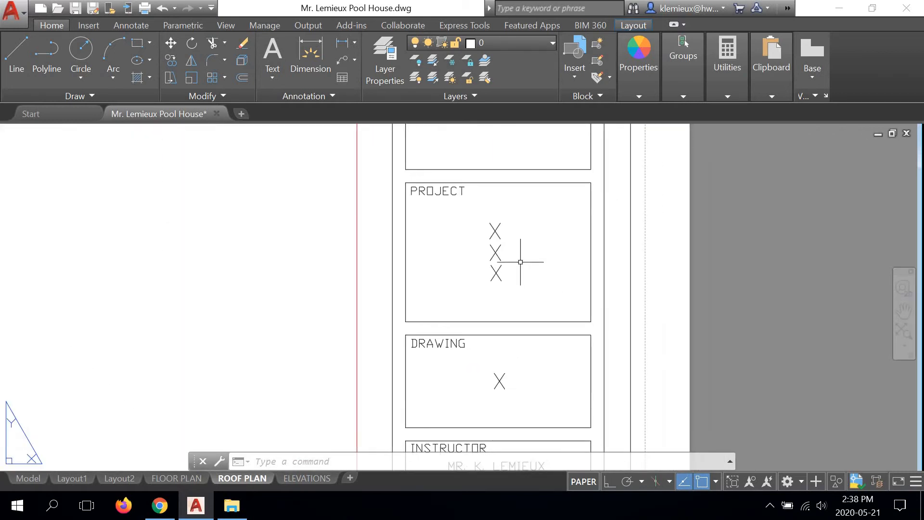
double_click(495, 228)
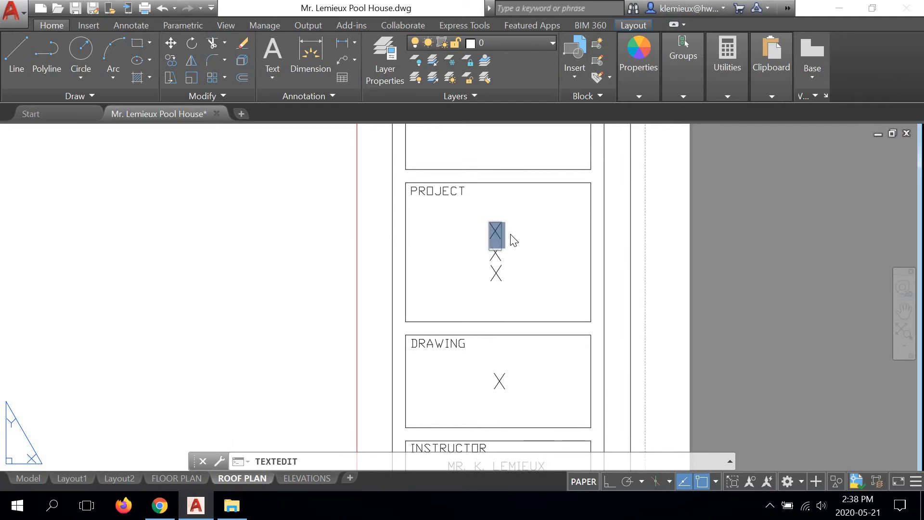
text(ARCH.)
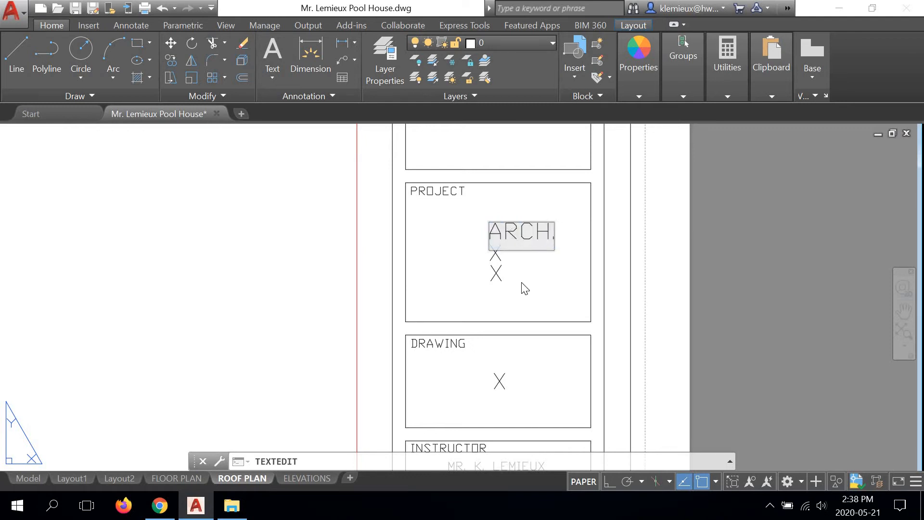
click(559, 235)
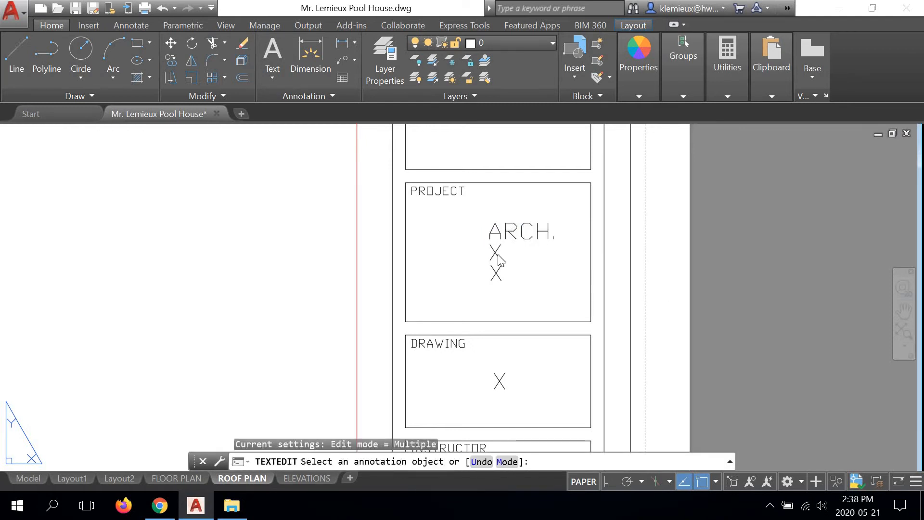
click(498, 254)
text(POOL)
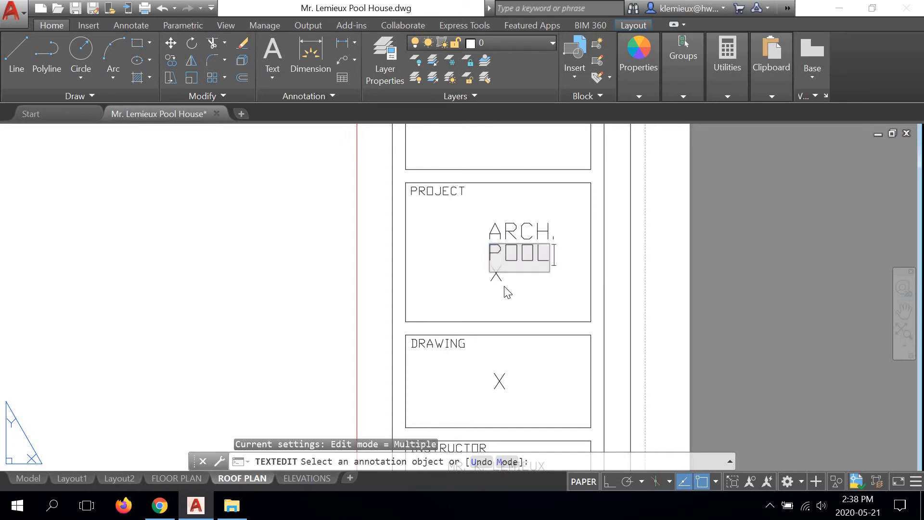
key(Return)
click(501, 275)
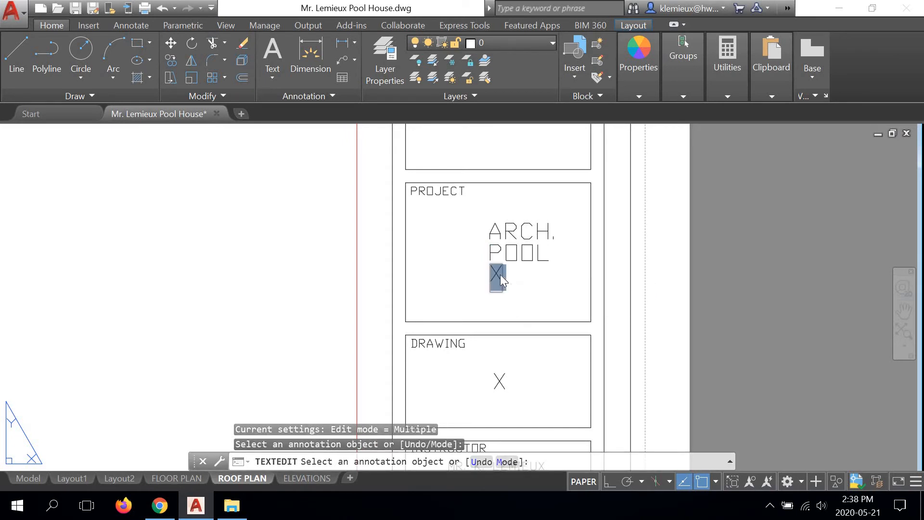
text(HOUSE)
key(Return)
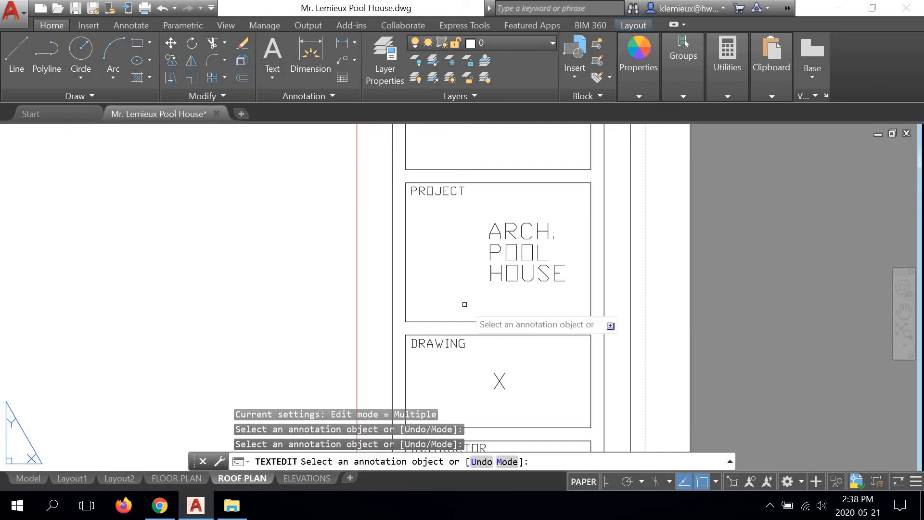
right_click(479, 309)
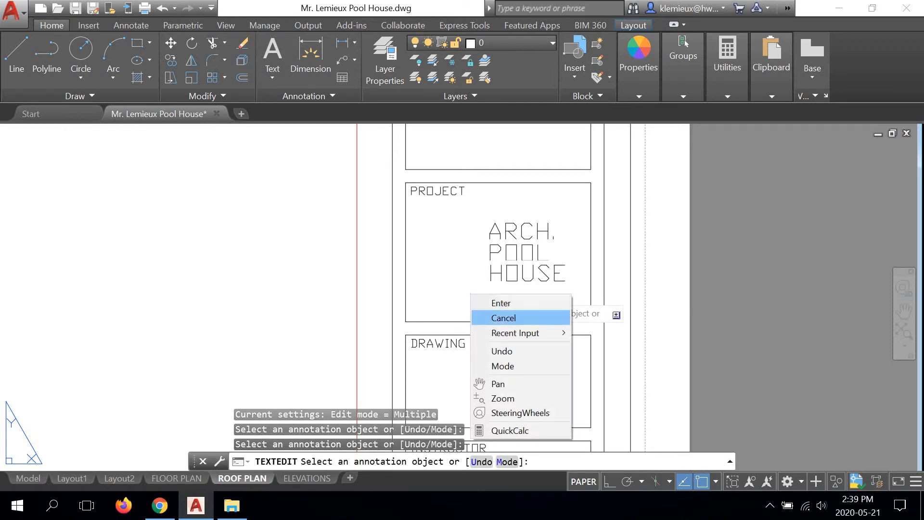
click(488, 318)
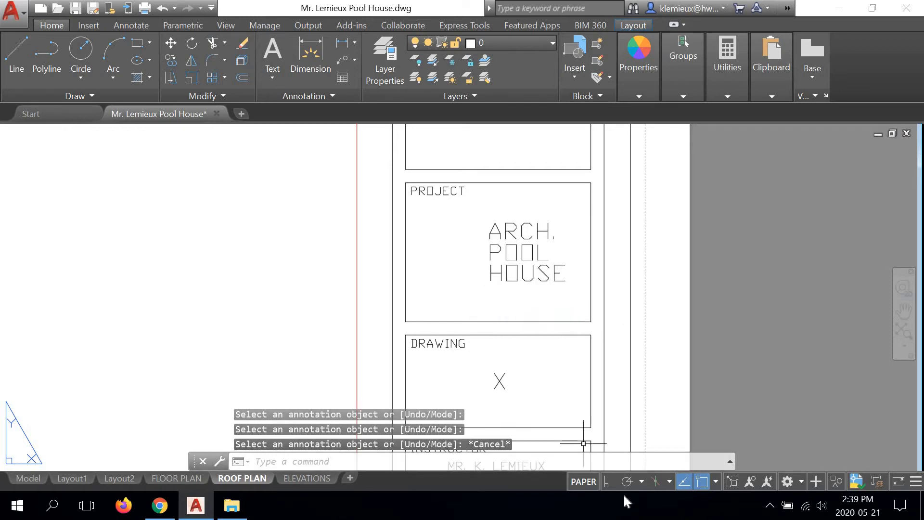
- Turn on Ortho and move the ARCH. text horizontally so it sits centred in the PROJECT box
click(610, 482)
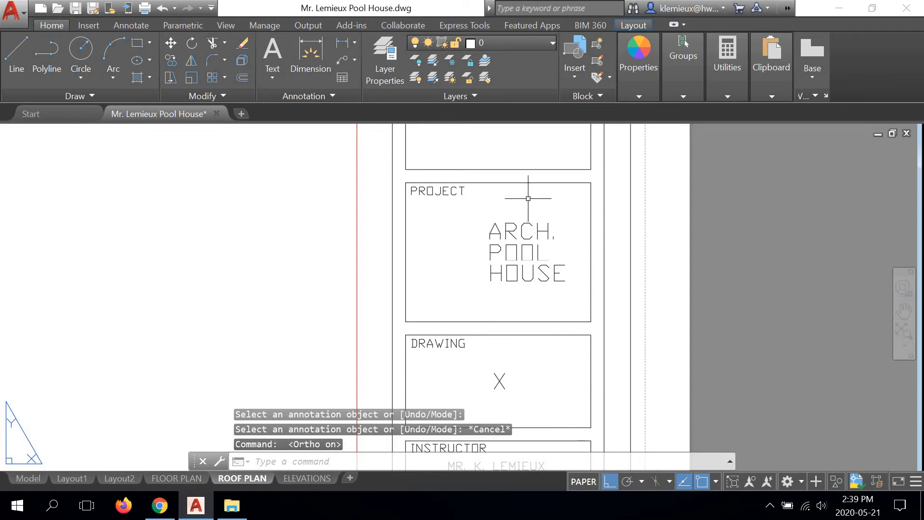
click(491, 232)
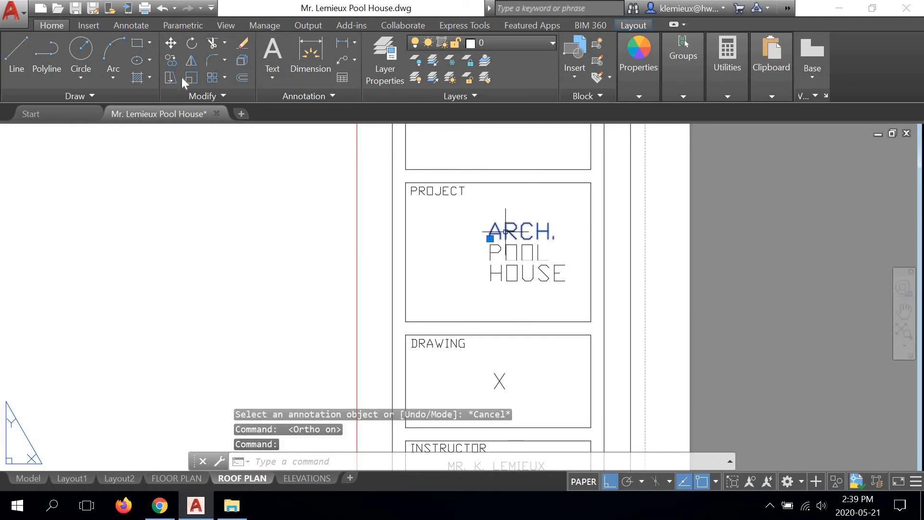
click(171, 42)
click(530, 307)
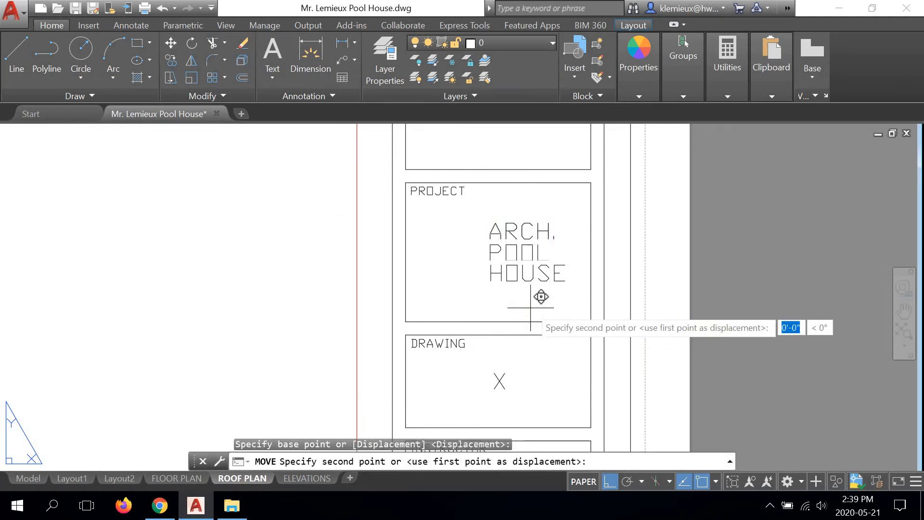
click(504, 303)
- Move the POOL text horizontally so it is centred beneath ARCH. in the PROJECT box
click(522, 244)
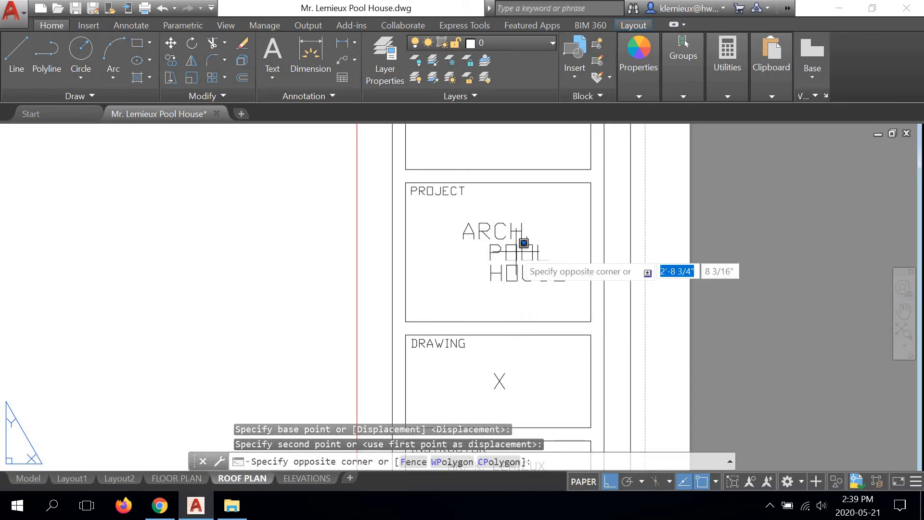
click(524, 244)
click(508, 253)
text(m)
key(Return)
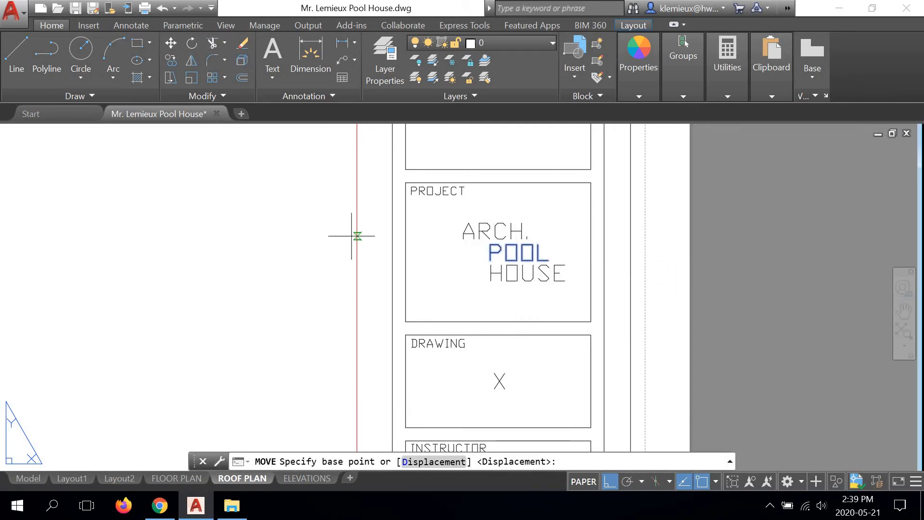
click(515, 287)
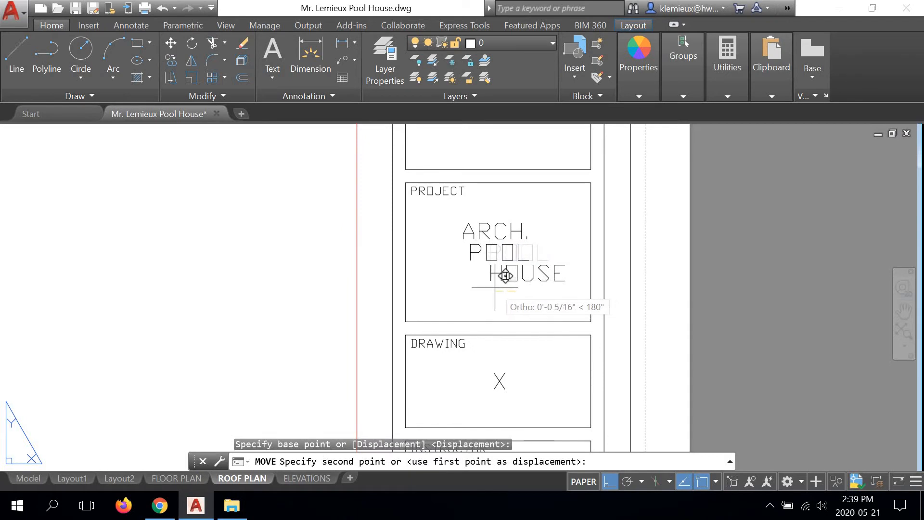
click(504, 276)
- Move the HOUSE text horizontally so it lines up beneath POOL in the PROJECT box
click(517, 274)
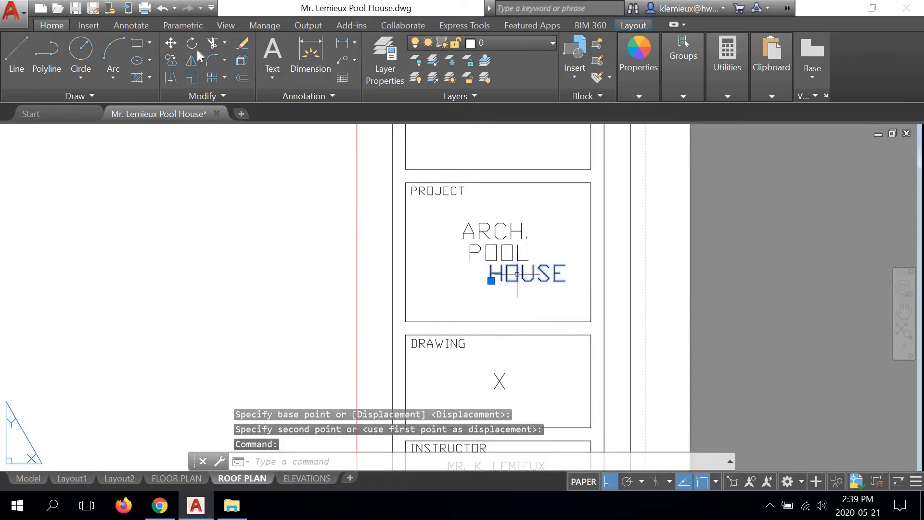
click(171, 43)
click(506, 293)
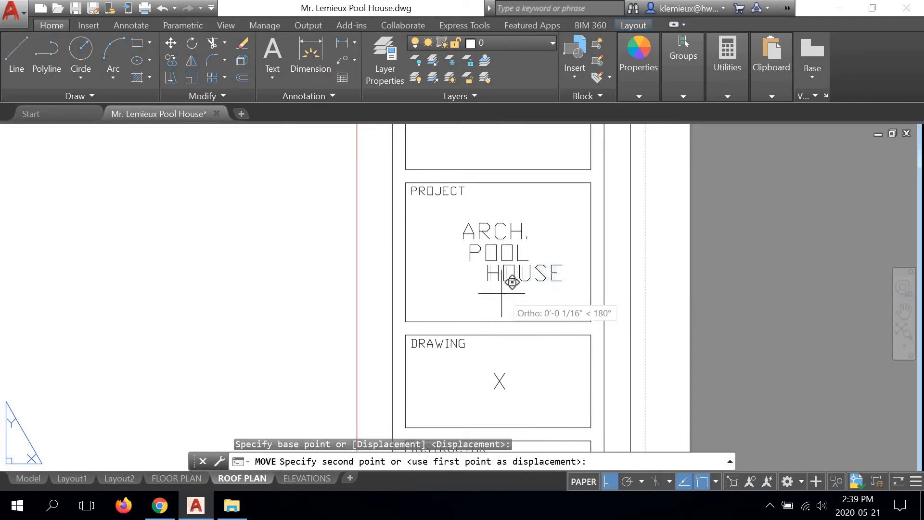
click(478, 292)
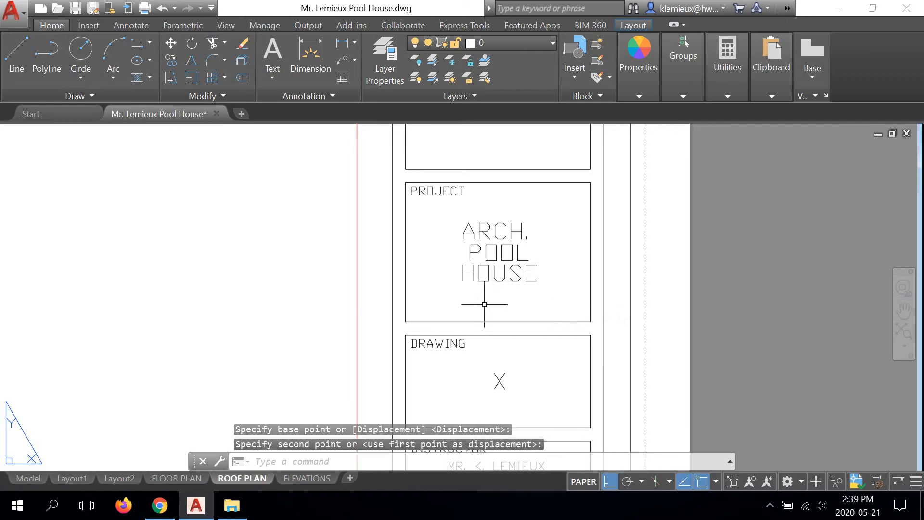
- Replace the X placeholder in the title block's DRAWING box with ROOF PLAN and end the text editing
middle_drag(484, 306, 474, 165)
click(491, 254)
double_click(492, 256)
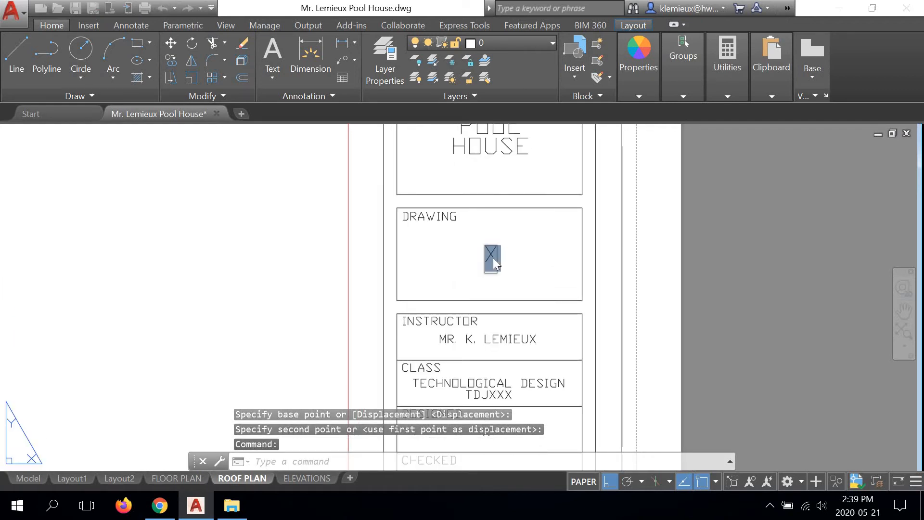
text(ROO)
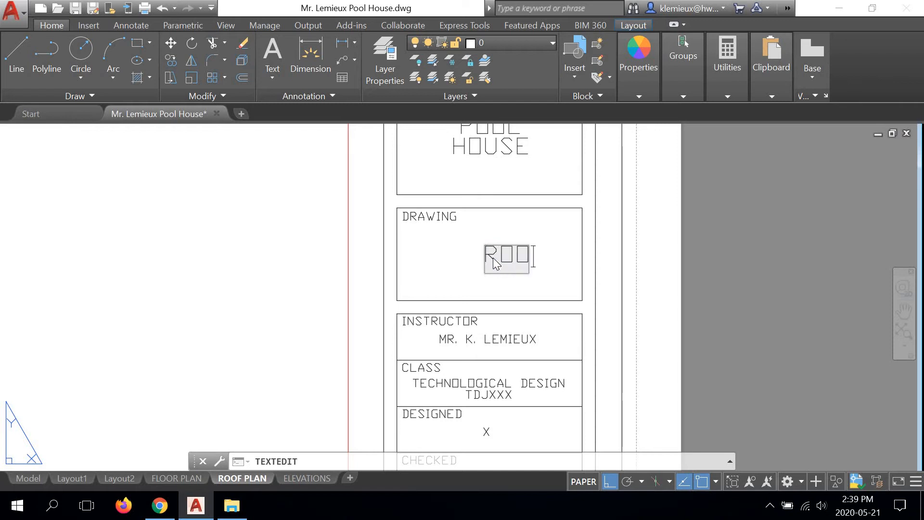
text(F PLAN)
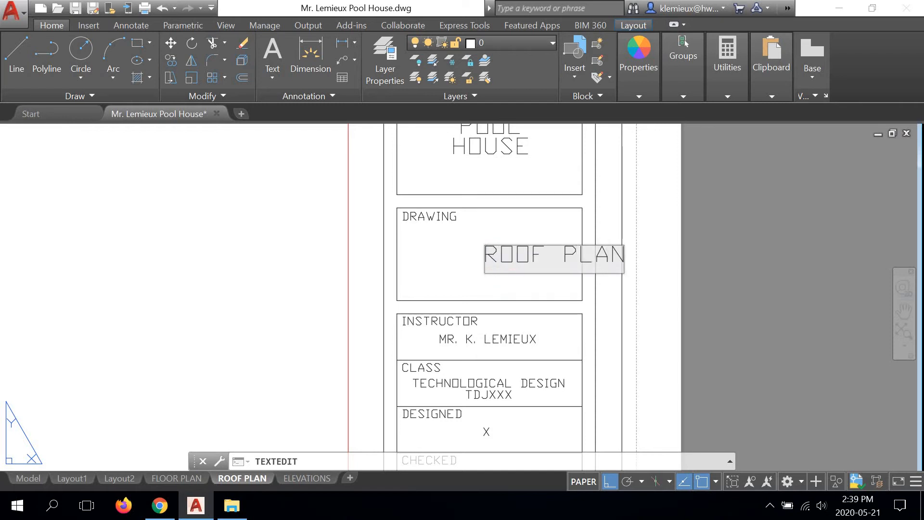
key(Return)
right_click(507, 269)
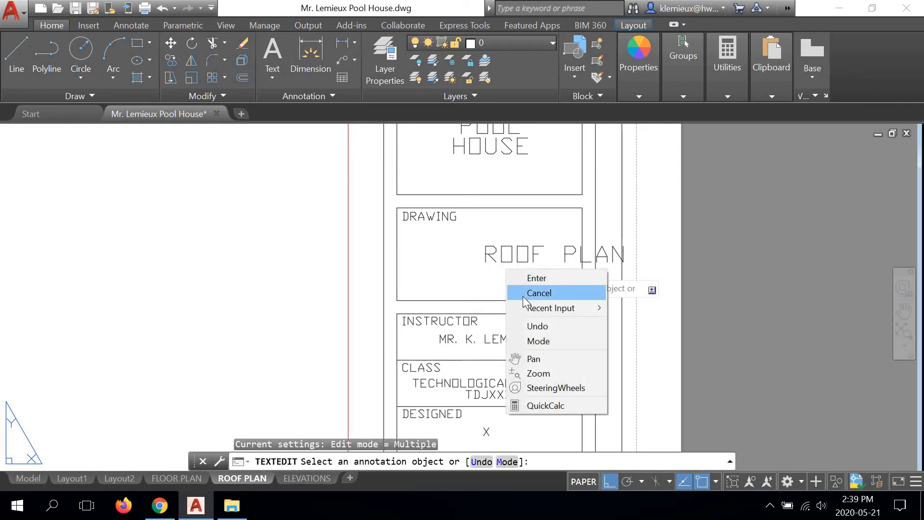
click(539, 292)
- Move the ROOF PLAN text horizontally so it sits centred inside the DRAWING box
click(522, 262)
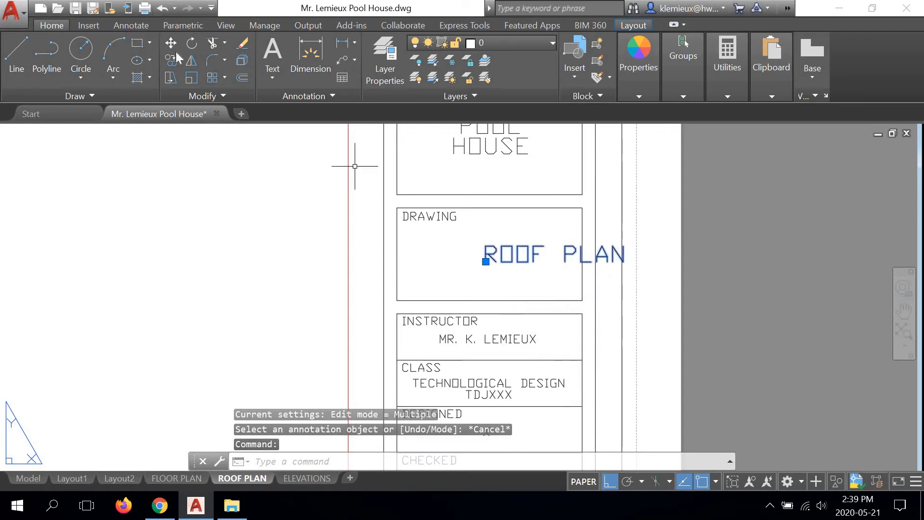
click(171, 43)
click(503, 284)
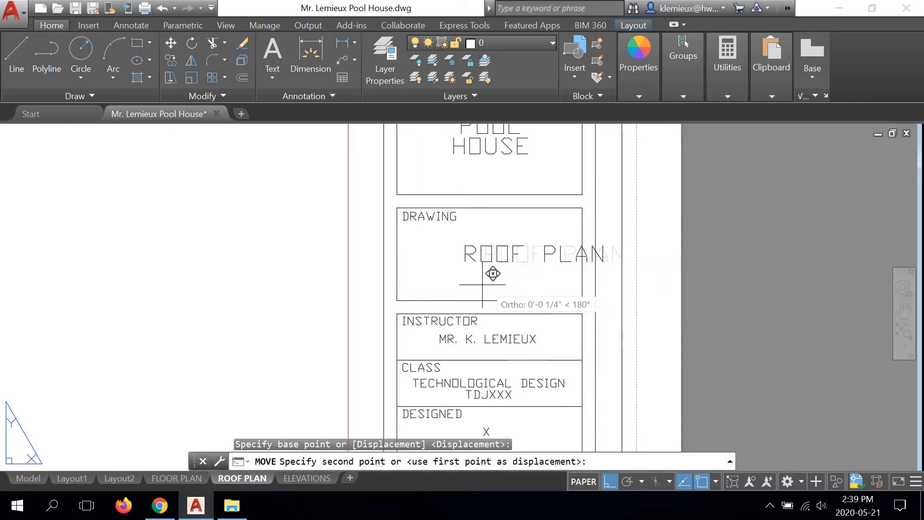
click(449, 273)
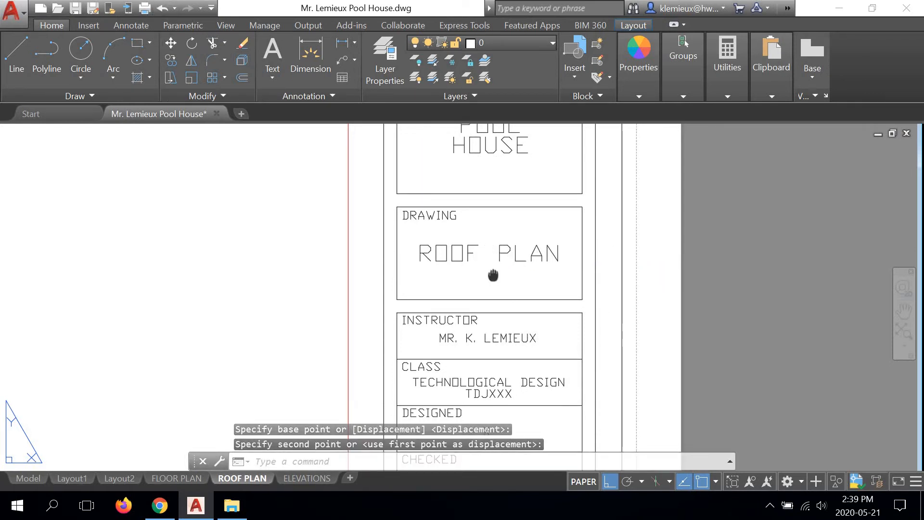
- Change the course code in the title block's CLASS box from the TDJXXX placeholder to TDJ201
scroll(490, 254, down, 2)
middle_drag(504, 316, 499, 227)
scroll(487, 243, up, 2)
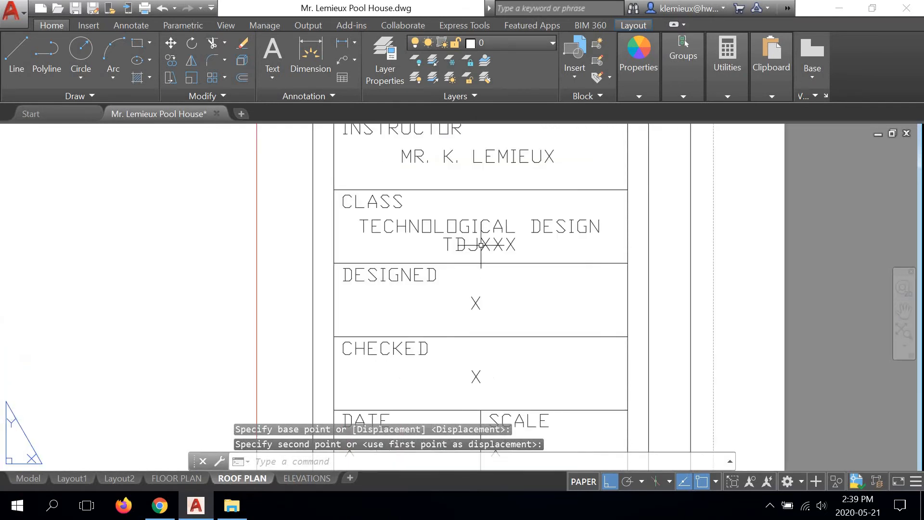
middle_drag(443, 162, 442, 231)
scroll(491, 287, up, 2)
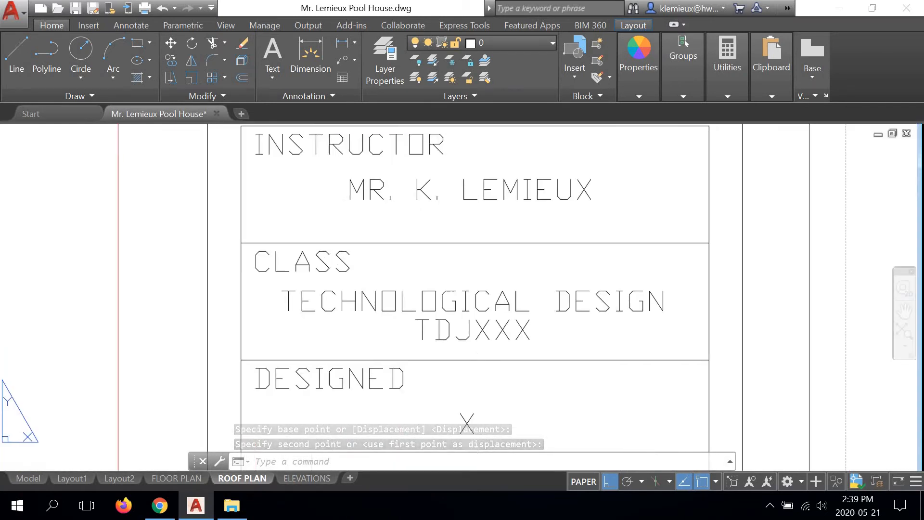
middle_drag(480, 332, 478, 293)
click(482, 299)
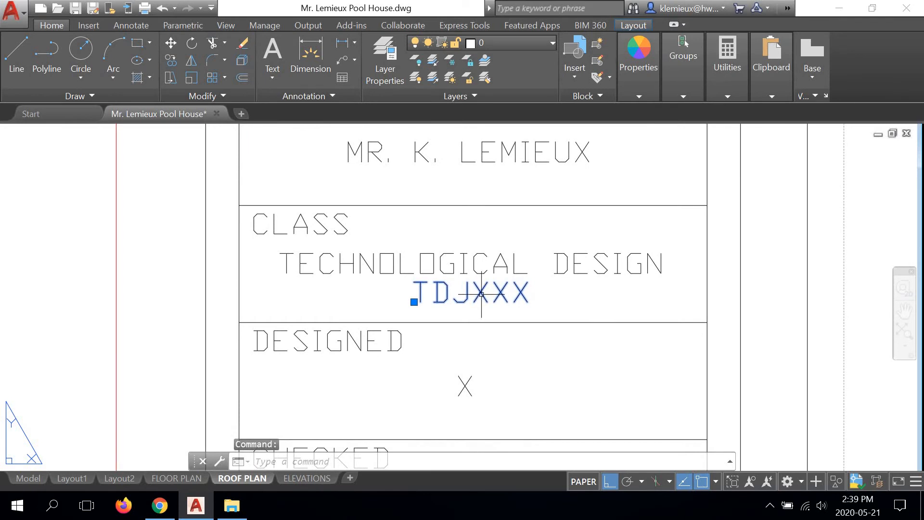
double_click(528, 295)
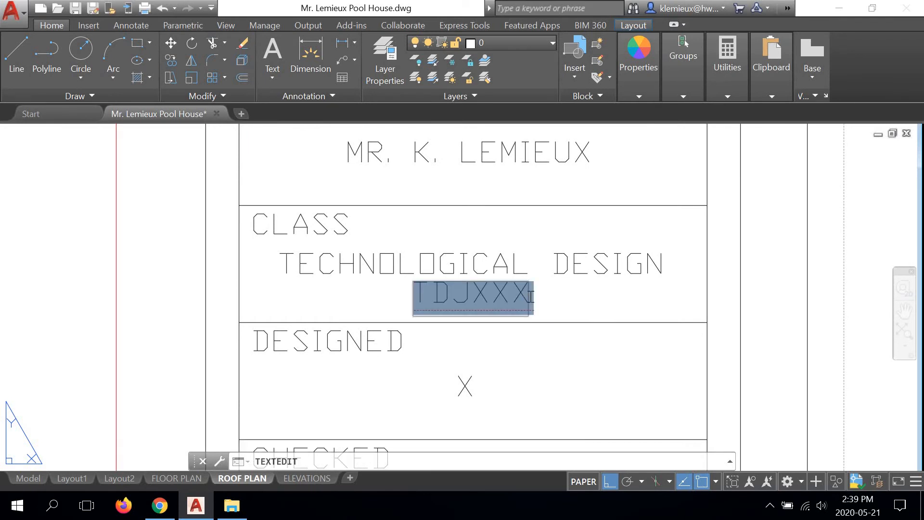
click(530, 295)
key(BackSpace)
key(BackSpace)
key(BackSpace)
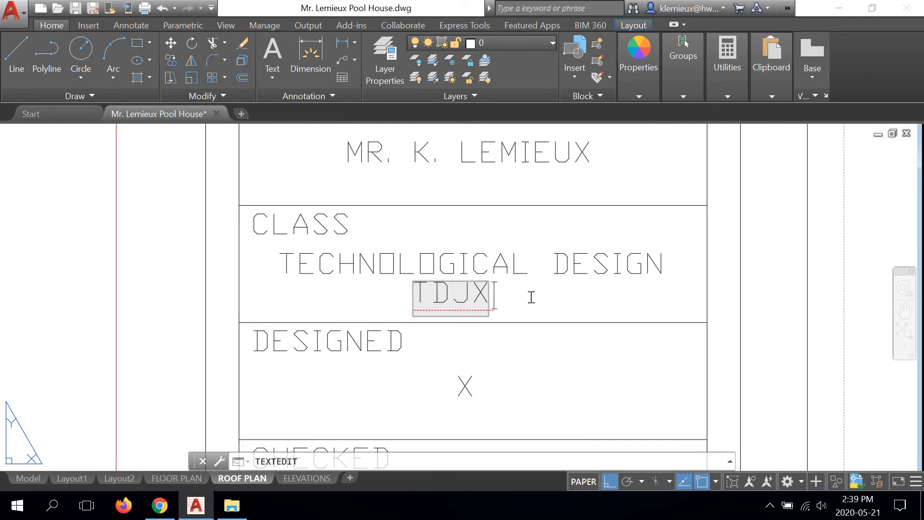
text(20)
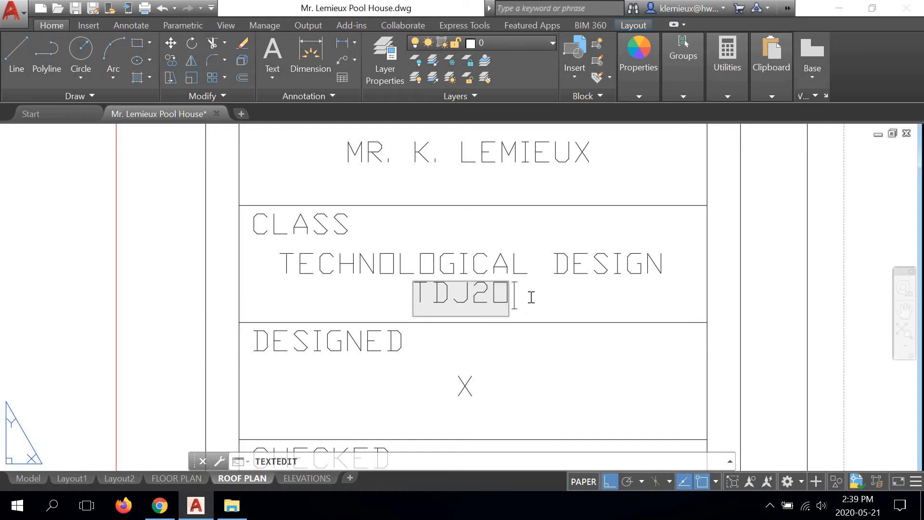
text(1)
key(Return)
- Replace the X placeholder in the DESIGNED box with the designer's initial and surname, and end the text editing
middle_drag(518, 351, 517, 210)
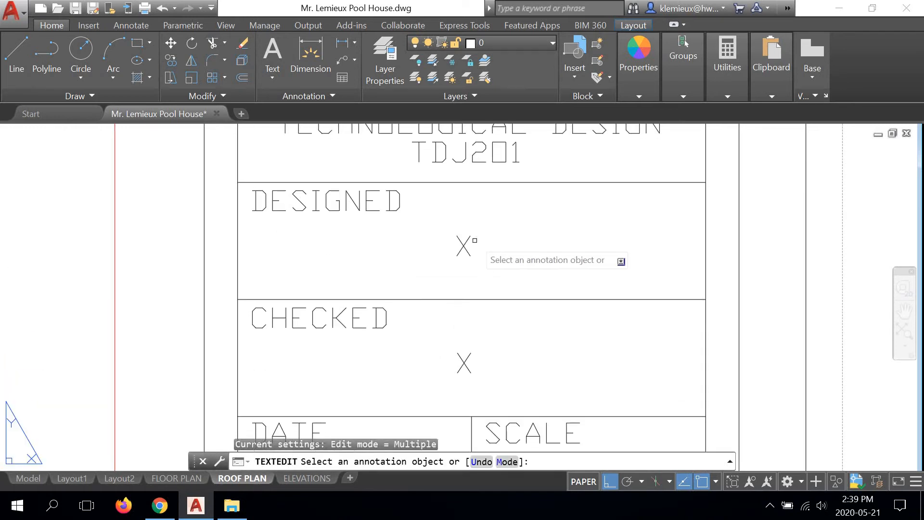
click(465, 249)
text(K. LEMIEUX)
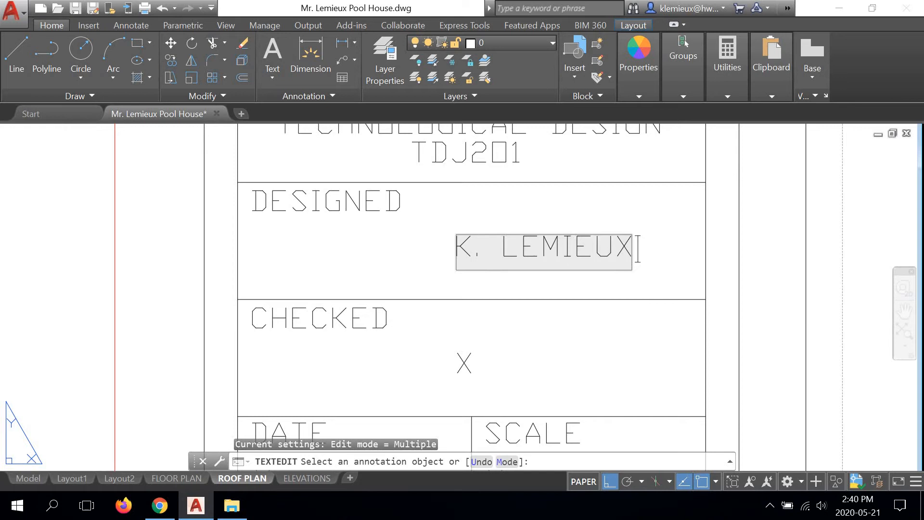
key(Return)
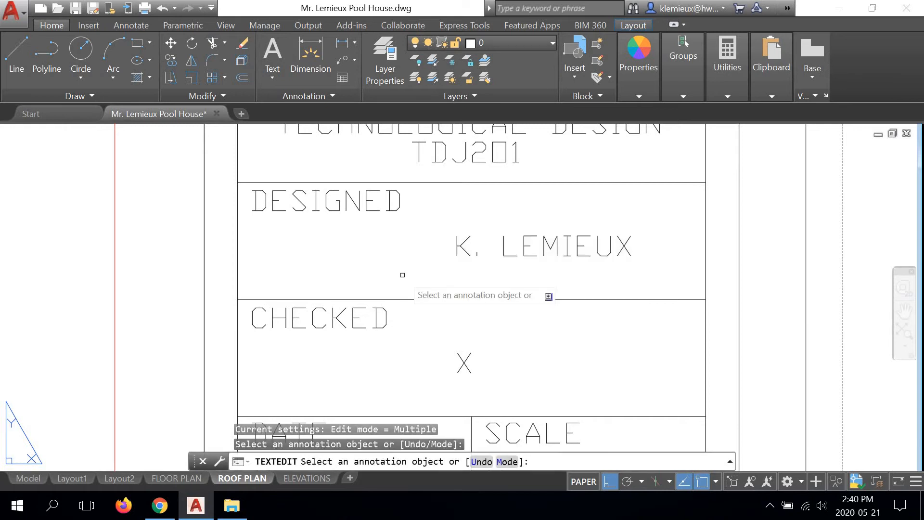
right_click(479, 262)
click(505, 284)
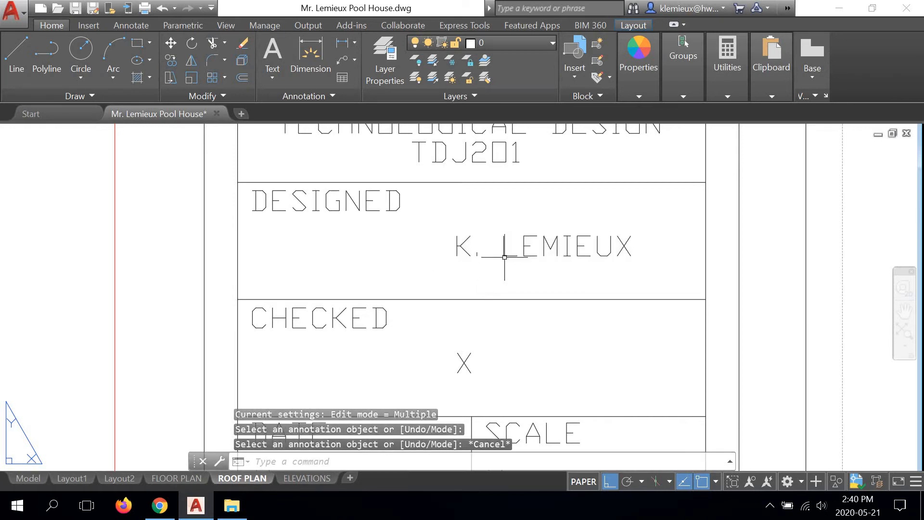
- Move the designer's name horizontally so it sits centred inside the DESIGNED box
click(478, 248)
click(170, 43)
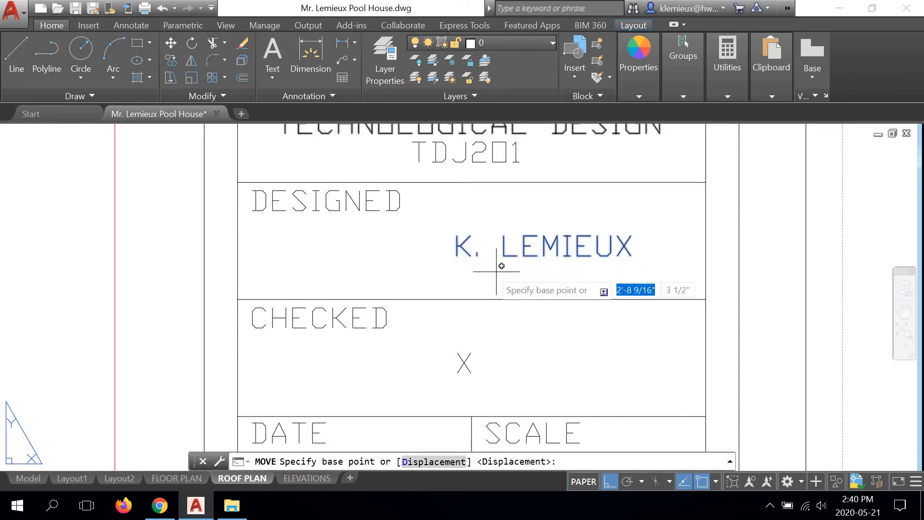
click(510, 285)
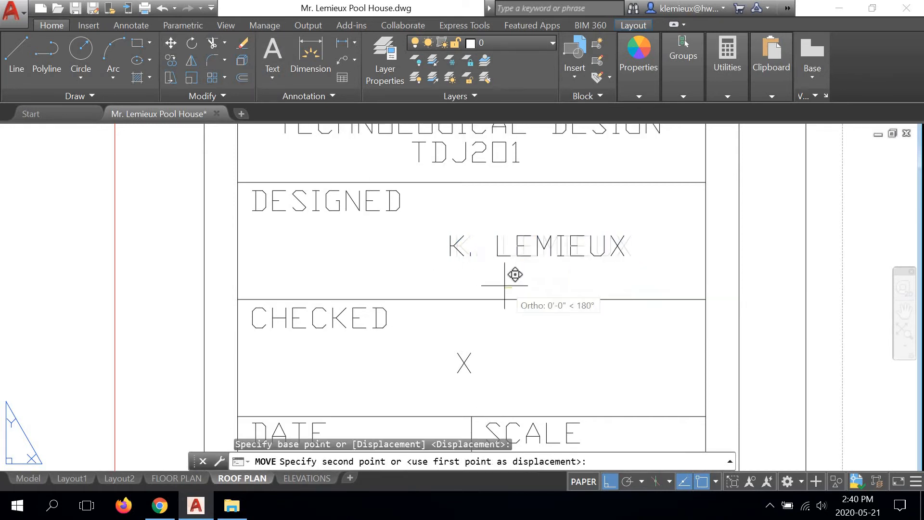
click(435, 282)
- Replace the X placeholder in the CHECKED box with the checker's initial and surname, and end the text editing
scroll(475, 259, down, 1)
middle_drag(475, 258, 468, 212)
scroll(462, 283, up, 1)
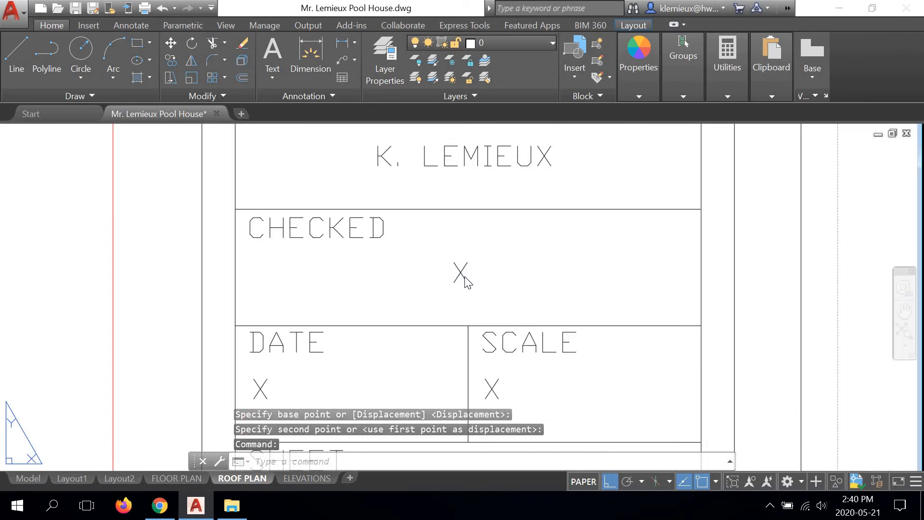
double_click(460, 277)
key(BackSpace)
text(J. VALLANCE)
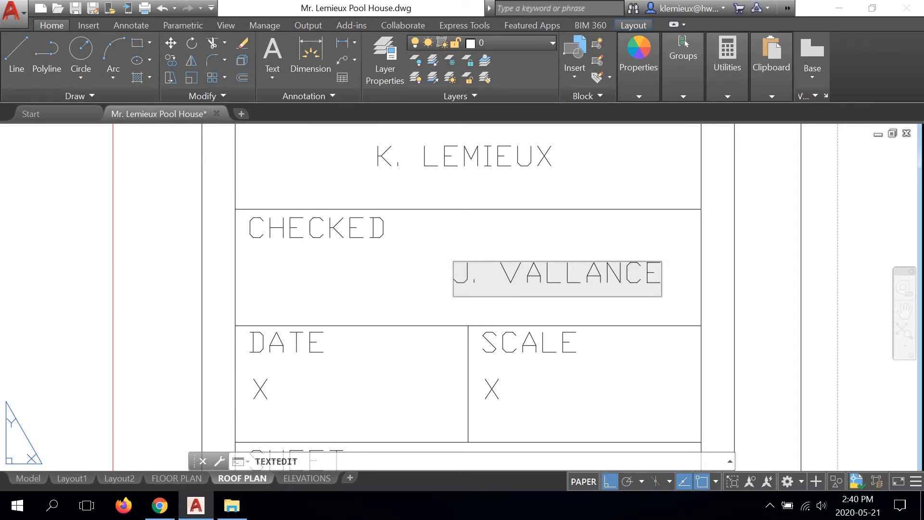
click(423, 282)
right_click(486, 294)
click(514, 303)
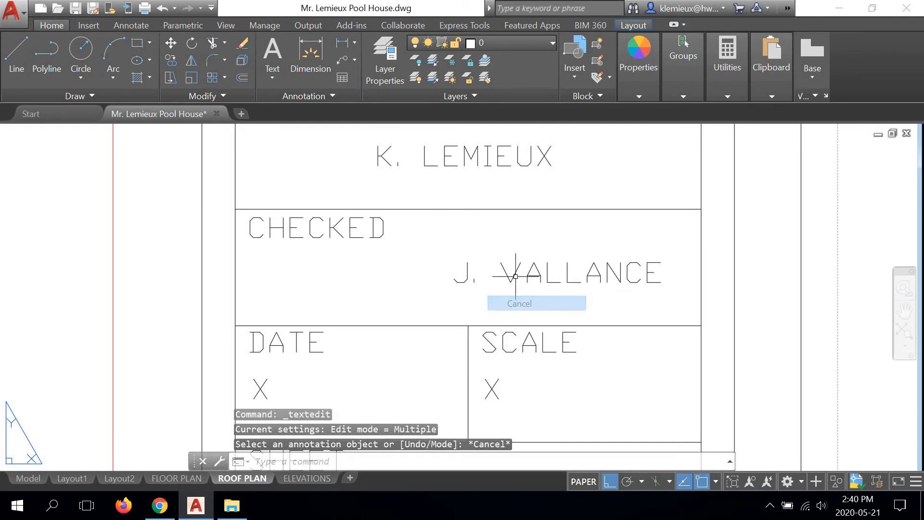
- Move the checker's name horizontally so it sits centred inside the CHECKED box
click(516, 277)
click(170, 43)
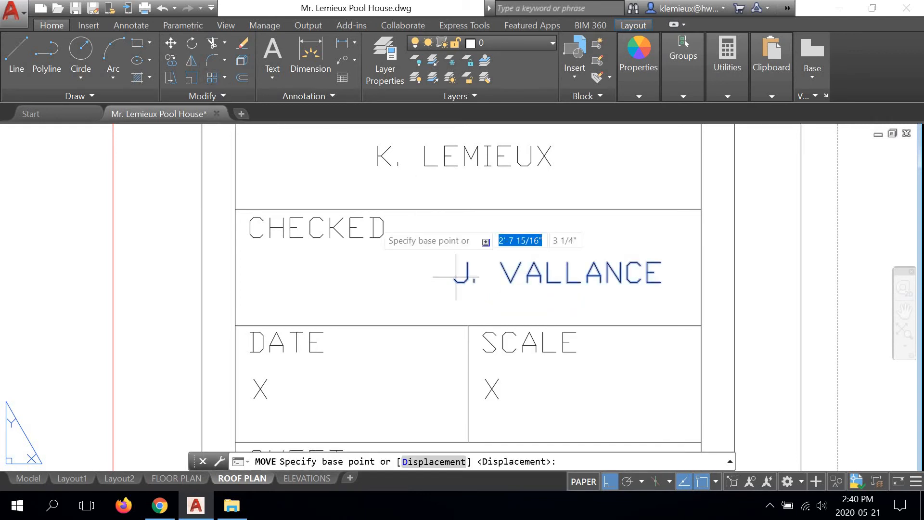
click(557, 310)
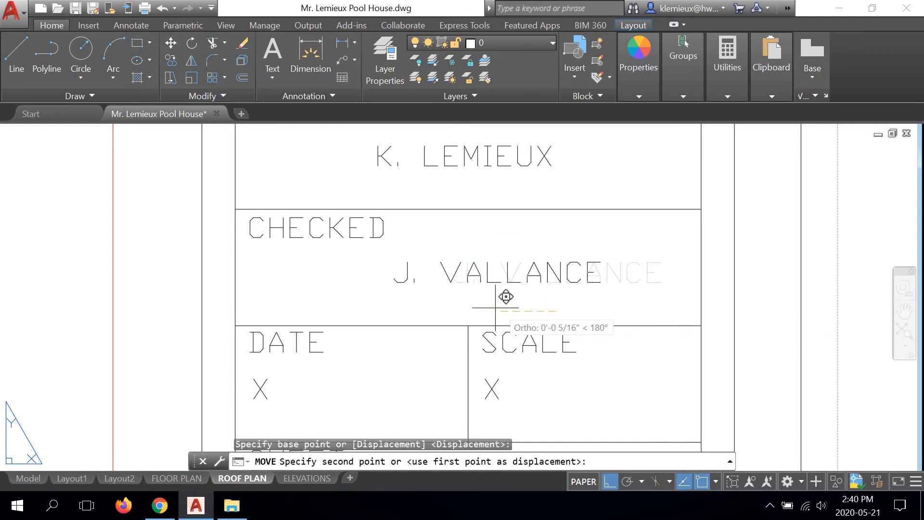
click(459, 306)
- Replace the X placeholder in the title block's DATE box with 05/22/20 and end the text editing
middle_drag(457, 305, 550, 281)
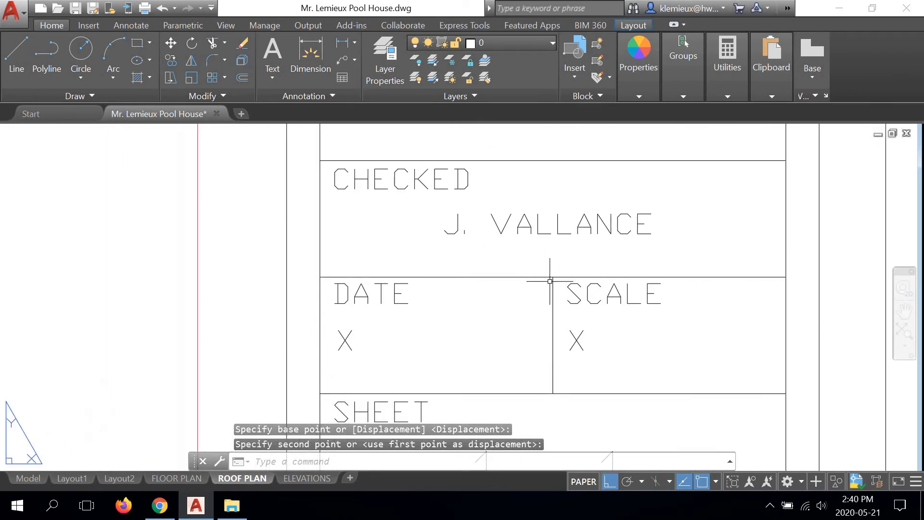
scroll(550, 281, down, 2)
scroll(414, 262, up, 2)
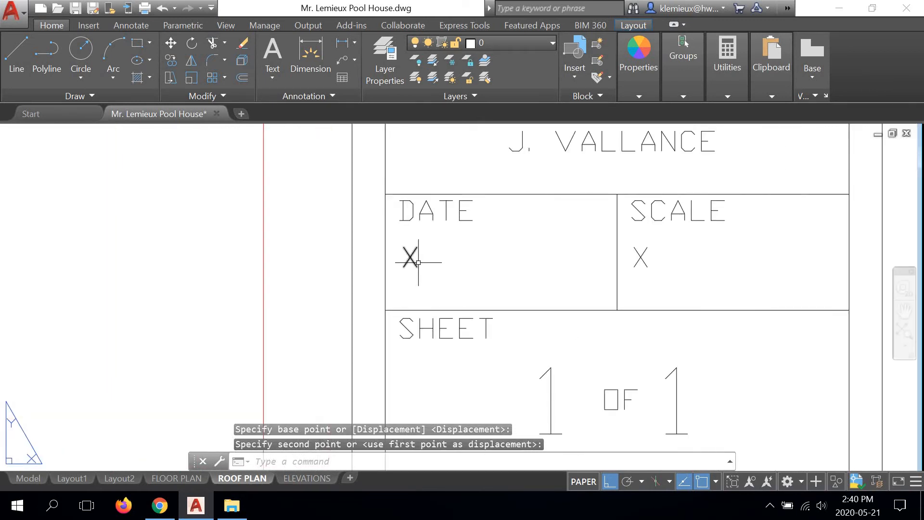
double_click(411, 257)
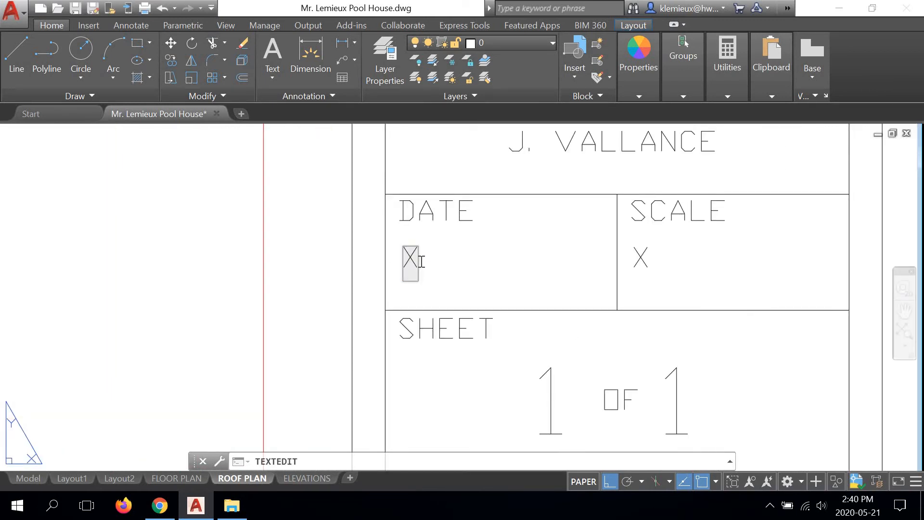
key(BackSpace)
text(05/2)
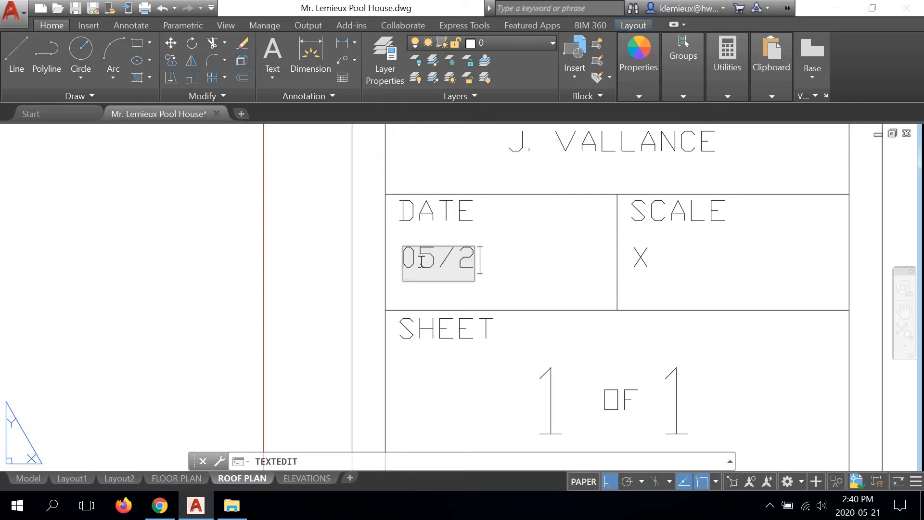
text(2/20)
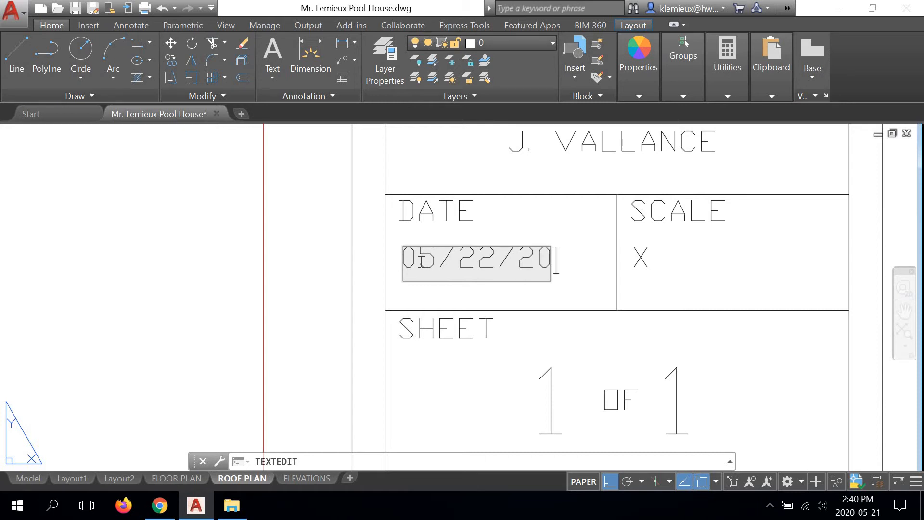
key(Return)
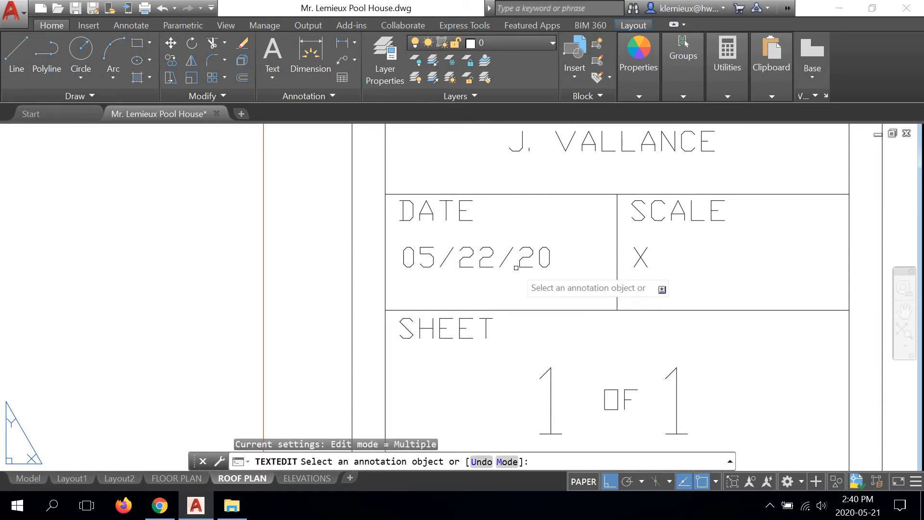
middle_drag(457, 289, 286, 282)
right_click(402, 251)
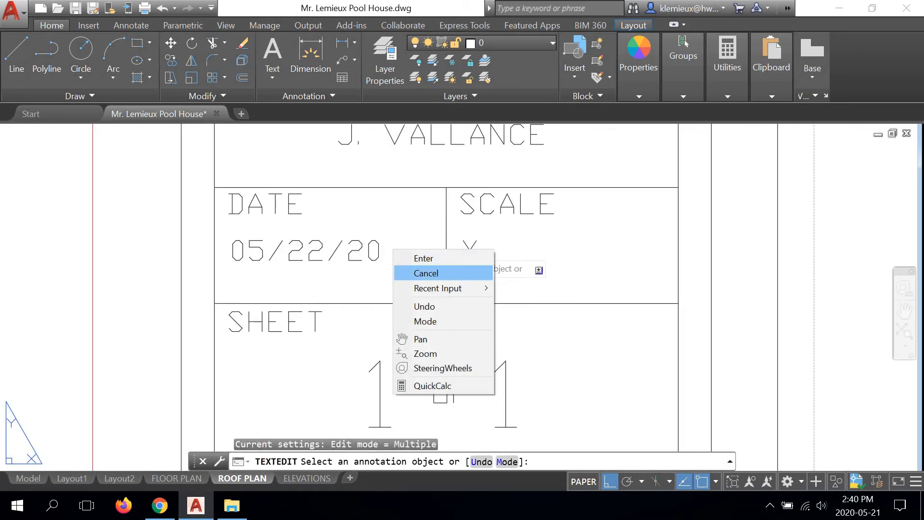
click(423, 270)
- Replace the X placeholder in the title block's SCALE box with 1/2"=1'-0"
double_click(470, 248)
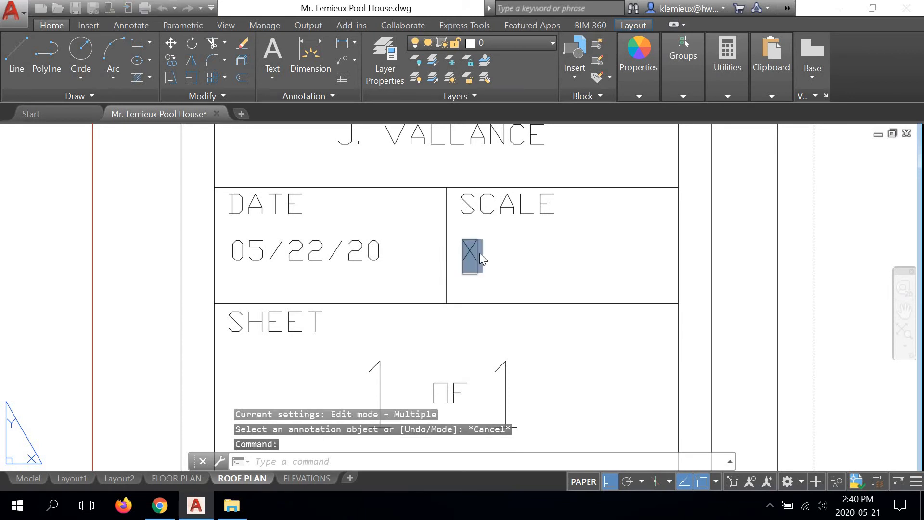
click(482, 253)
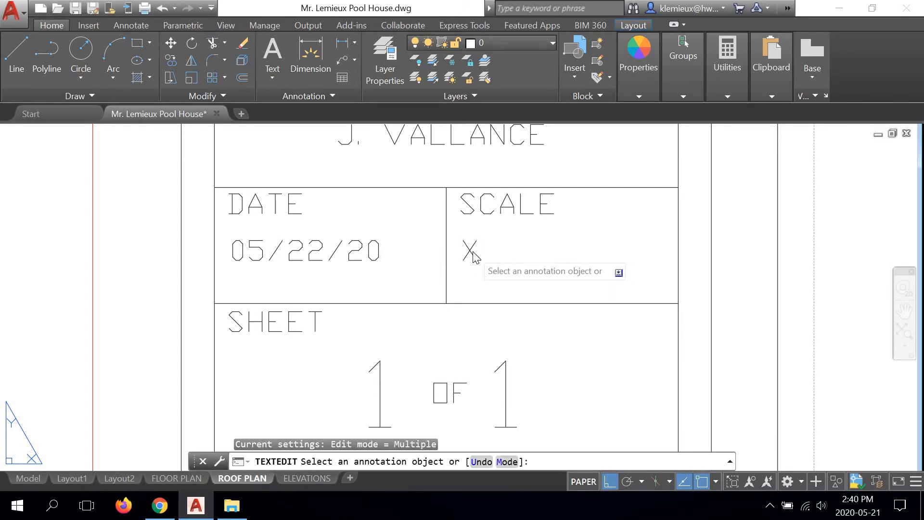
click(473, 251)
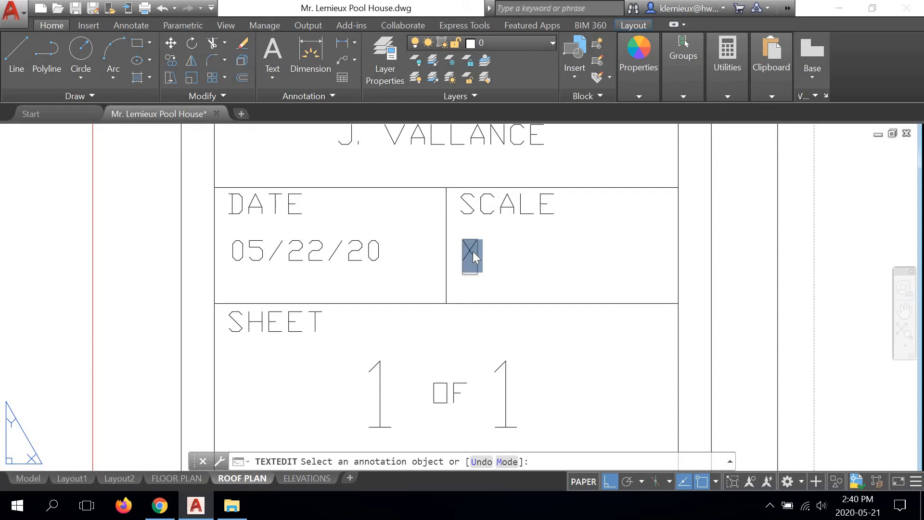
text(2)
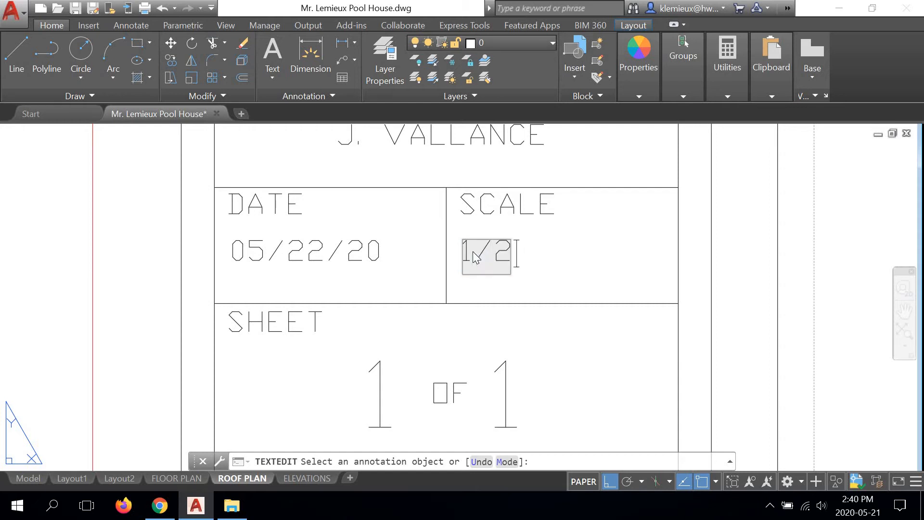
text(")
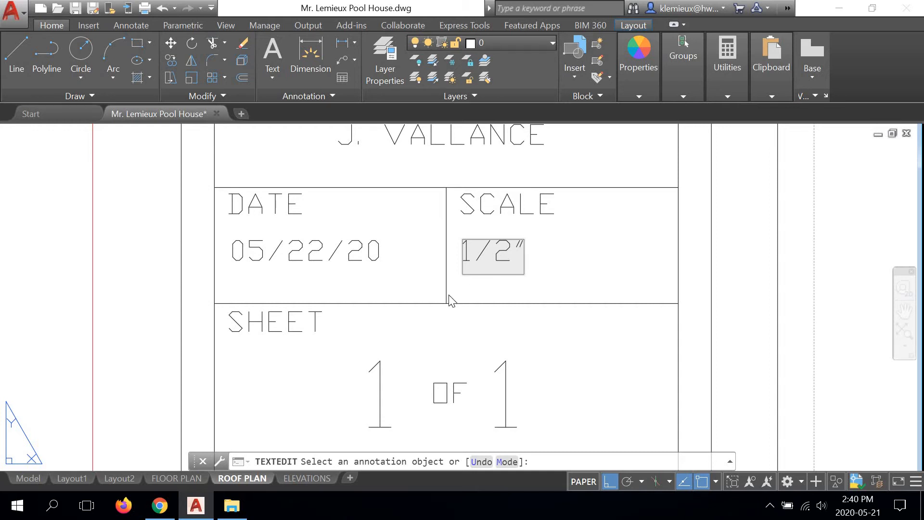
text(=1)
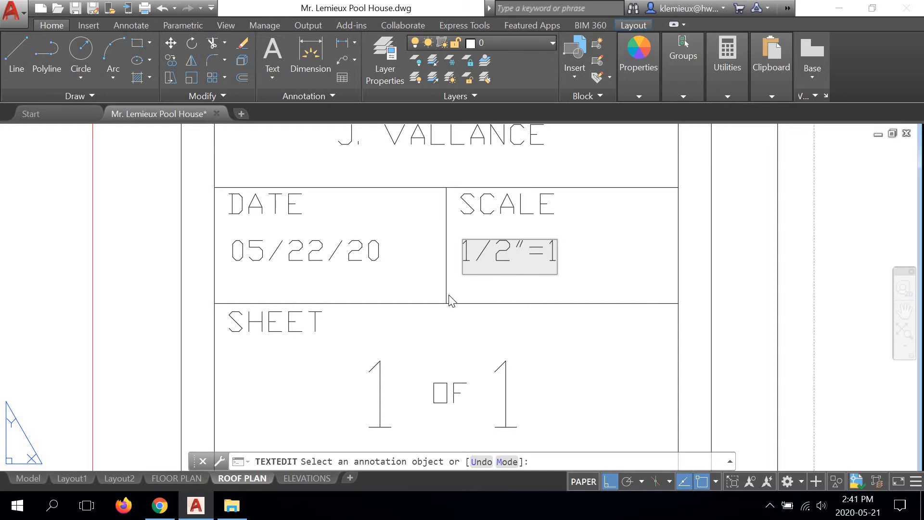
text('-)
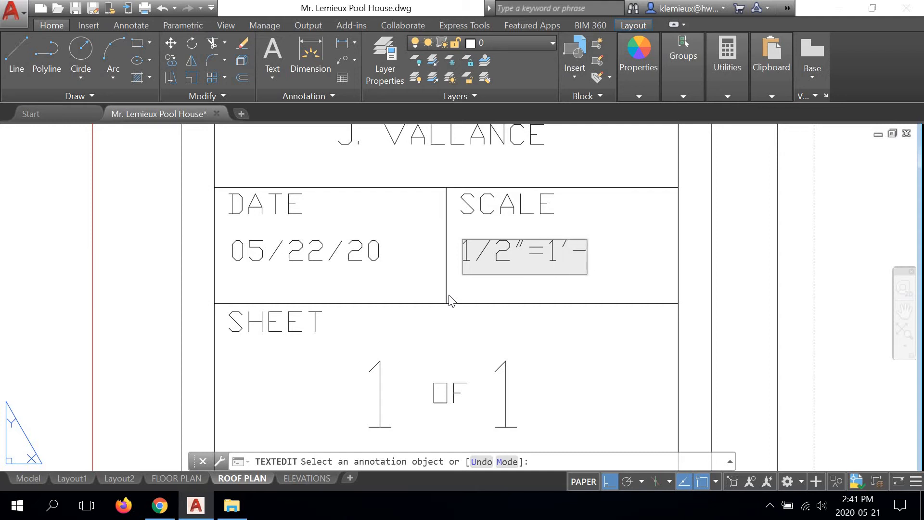
text(0)
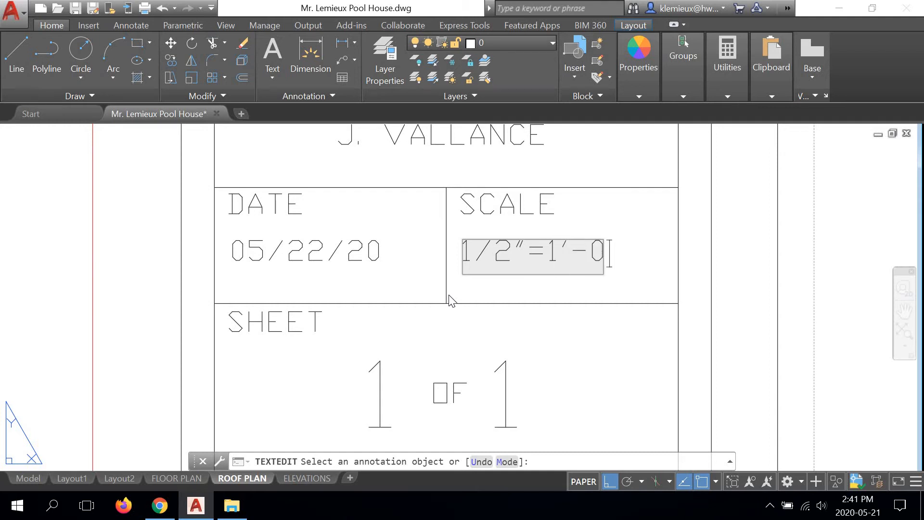
text(")
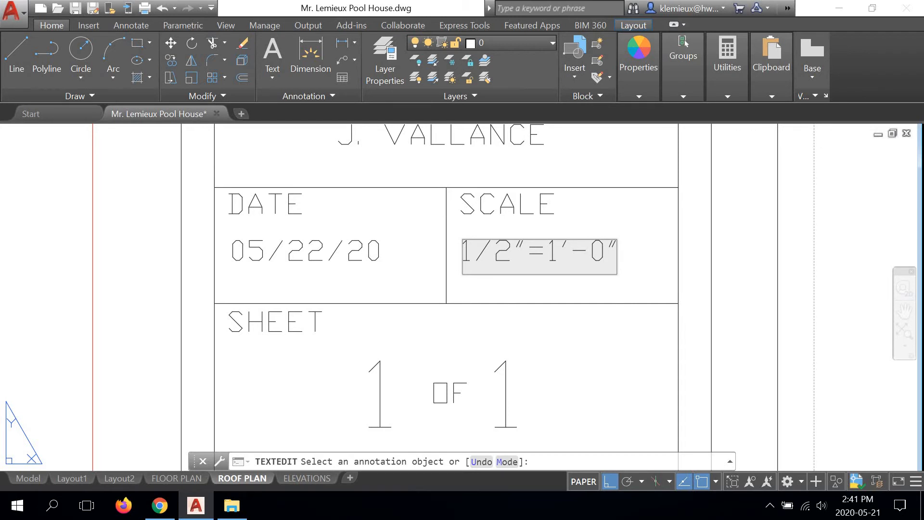
- Finish the title block's scale entry as 1/2"=1'-0" and end text editing
key(Return)
right_click(544, 345)
click(565, 369)
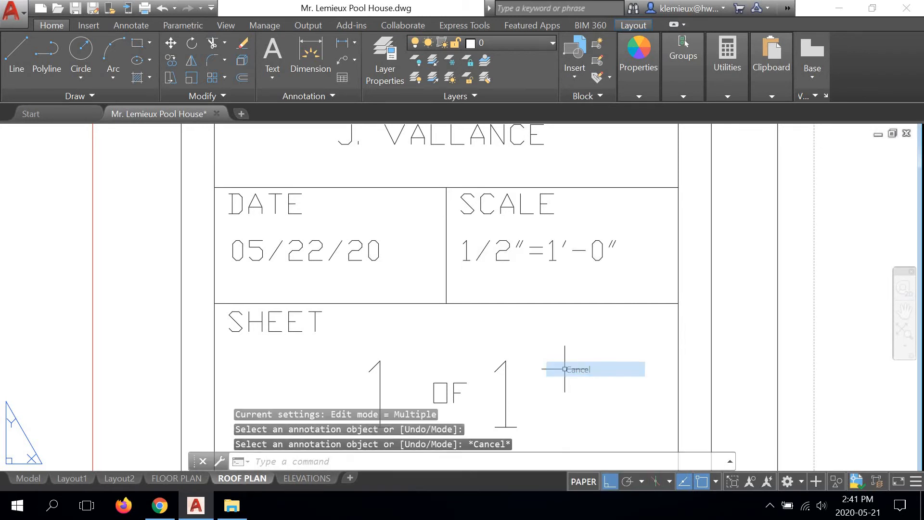
- Activate the roof plan viewport to check its scale and return to paper space
double_click(38, 269)
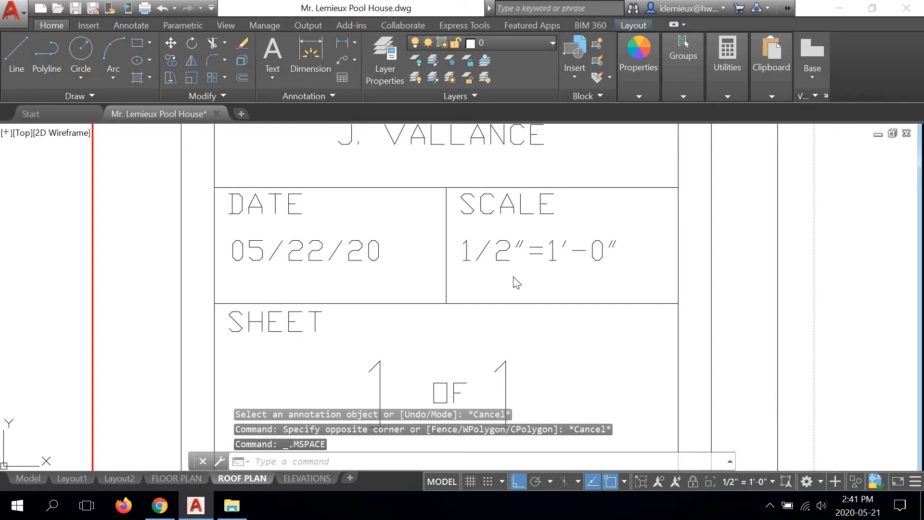
double_click(145, 256)
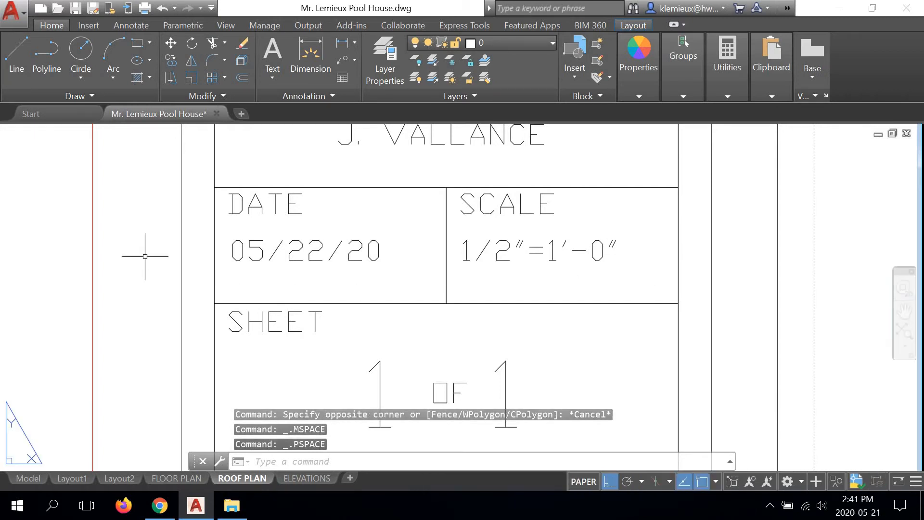
- Change the sheet numbering in the ROOF PLAN title block to 2 OF 3
scroll(679, 256, down, 3)
scroll(474, 345, up, 3)
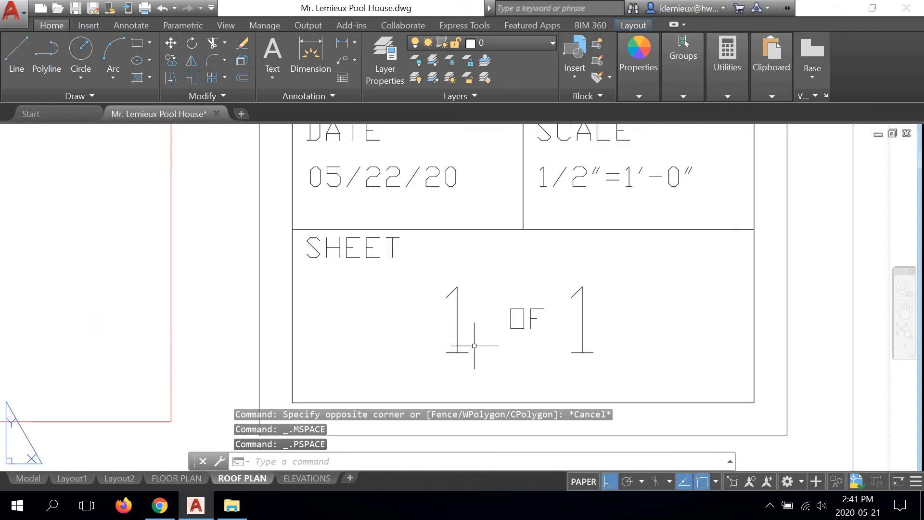
double_click(460, 331)
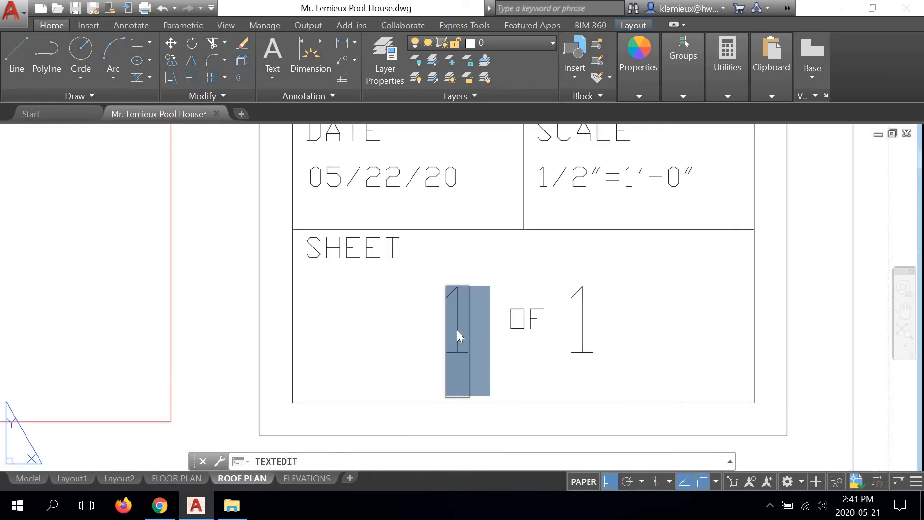
text(2)
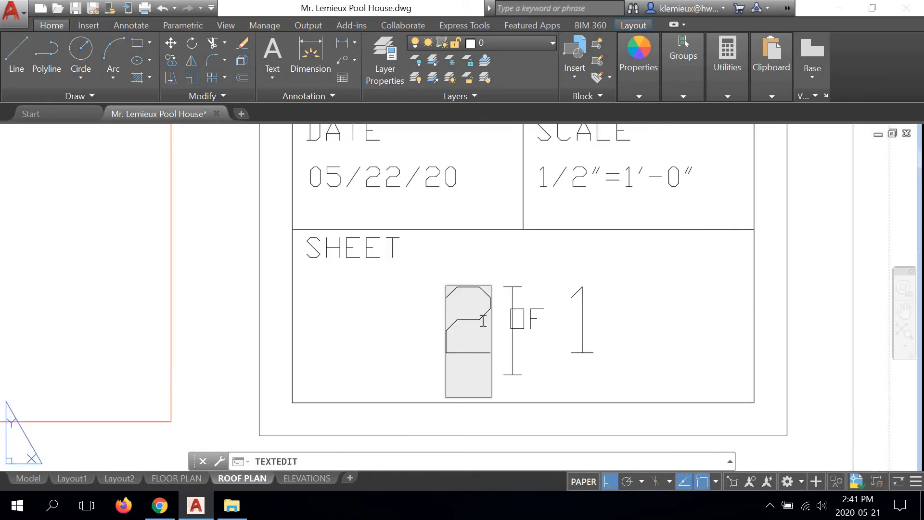
click(581, 316)
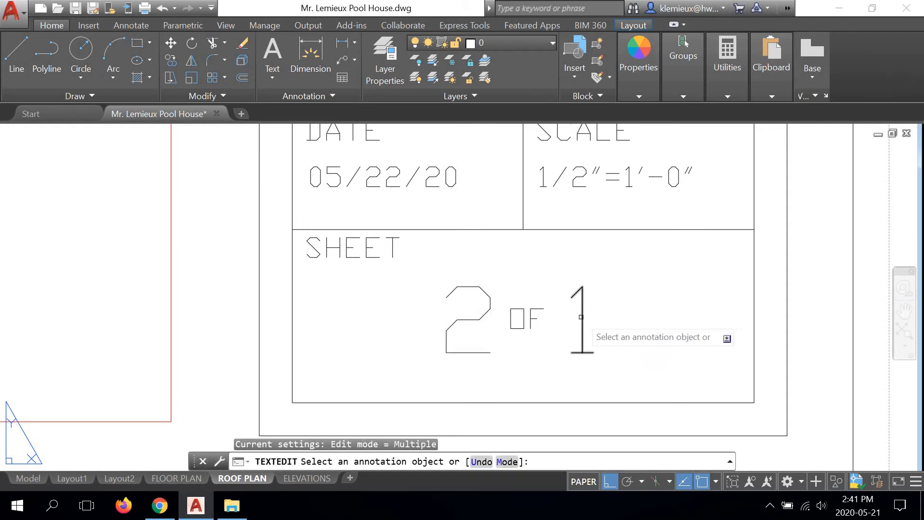
click(580, 316)
click(580, 316)
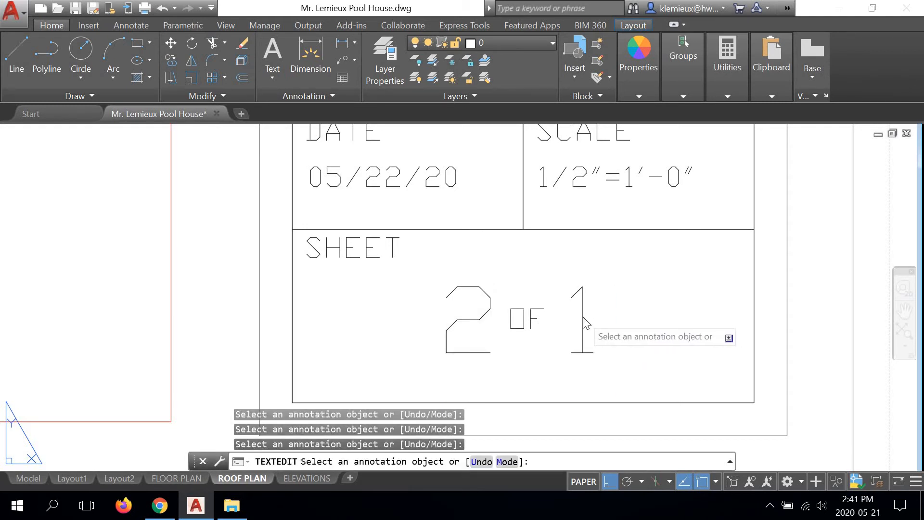
click(583, 316)
text(3)
click(670, 323)
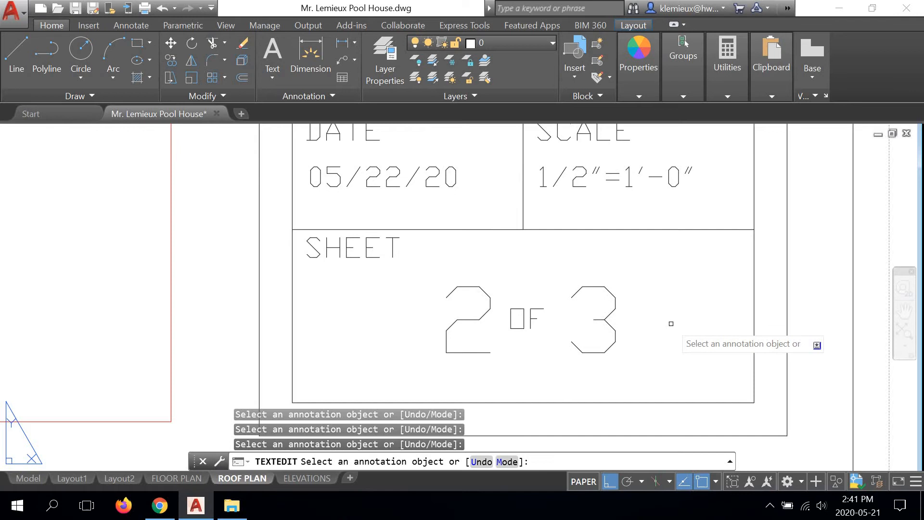
right_click(672, 322)
click(683, 334)
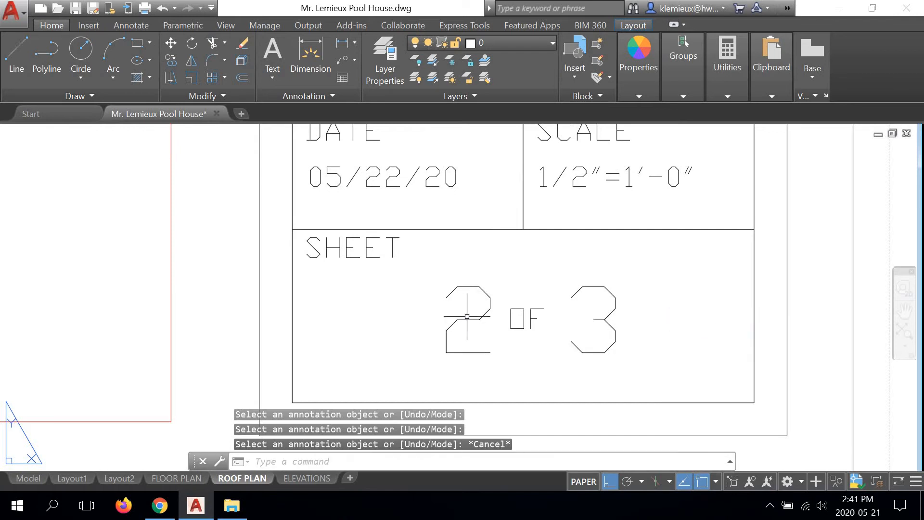
- Move the sheet total 3 slightly closer to the word OF in the Sheet box
click(610, 321)
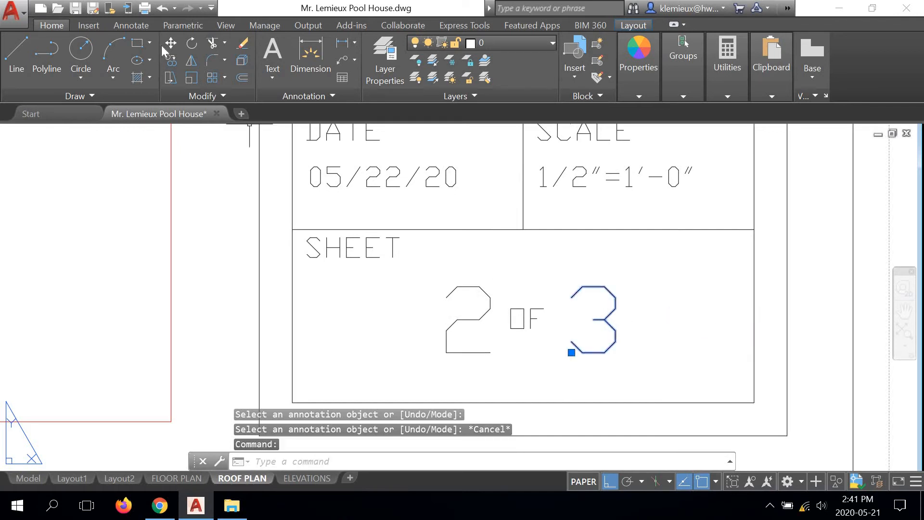
click(171, 43)
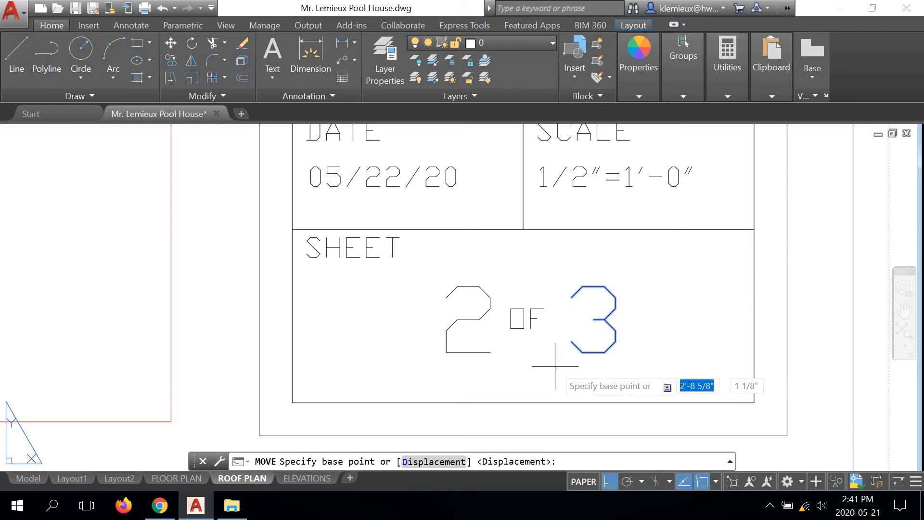
click(591, 378)
scroll(626, 308, down, 5)
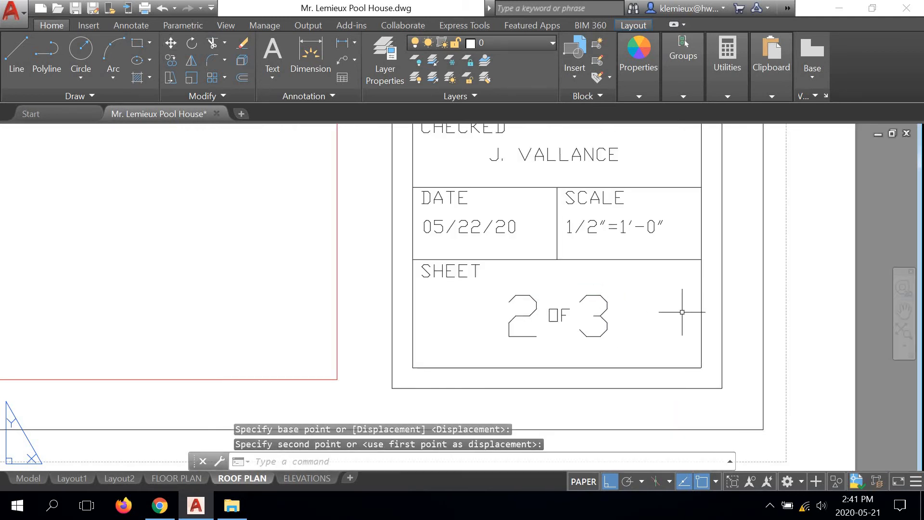
click(647, 332)
- Review the ROOF PLAN title block entries, general notes area, school logo and overall sheet layout
scroll(563, 309, down, 5)
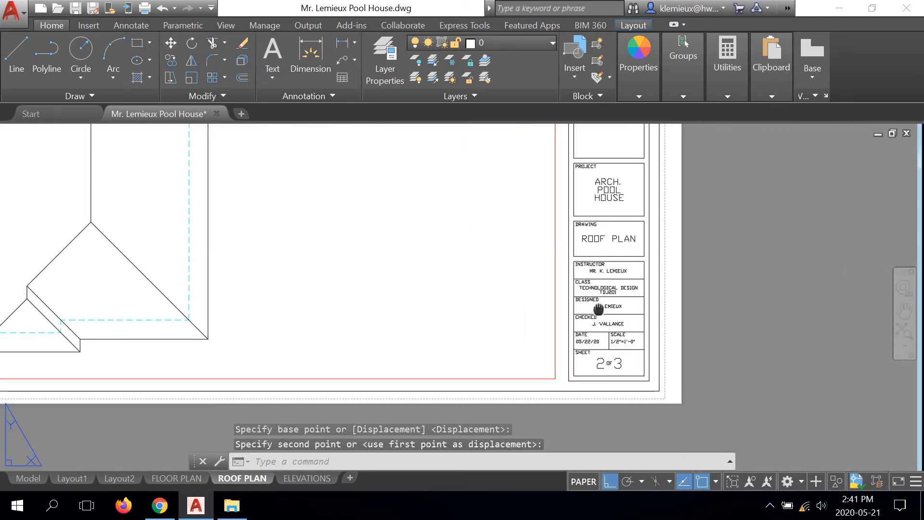
scroll(563, 310, up, 3)
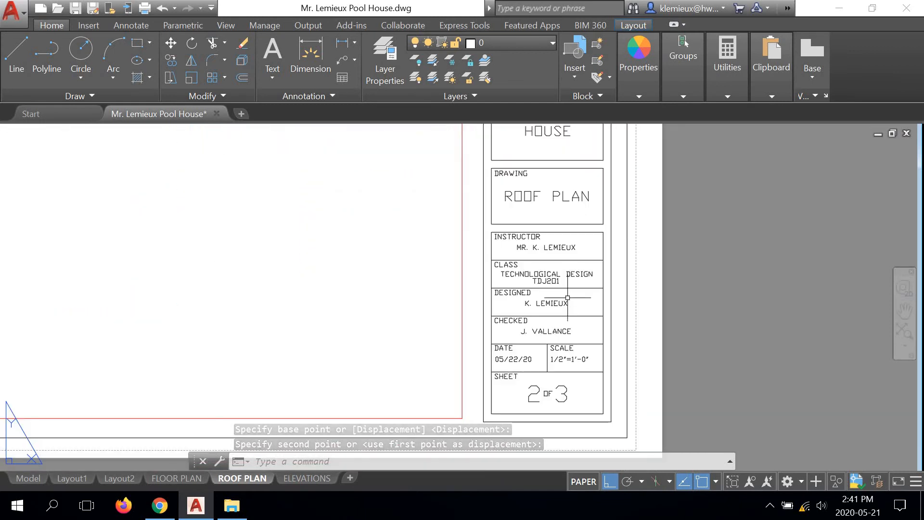
scroll(555, 392, down, 3)
scroll(555, 392, up, 5)
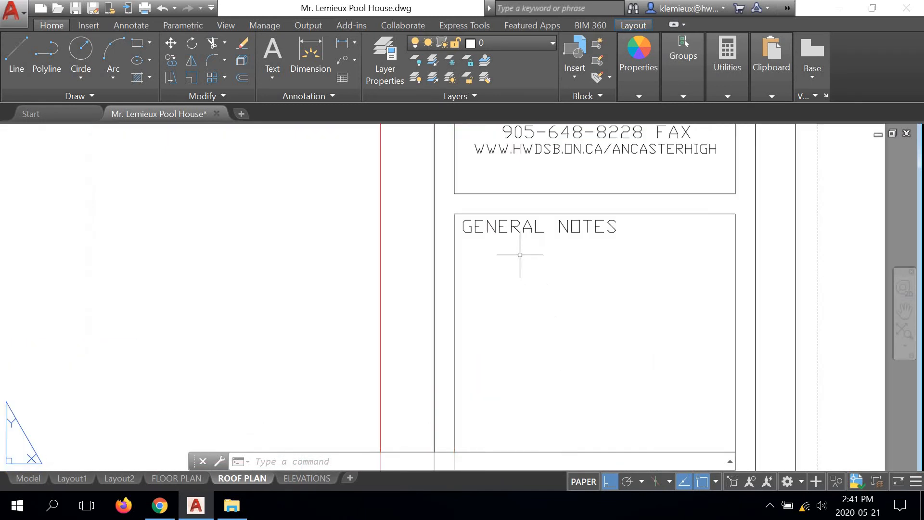
scroll(547, 325, down, 2)
scroll(563, 255, up, 3)
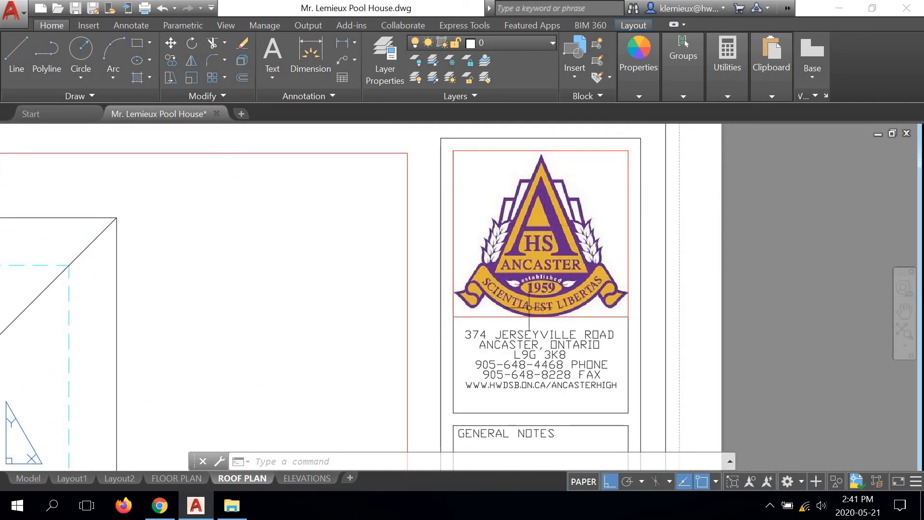
scroll(529, 307, up, 2)
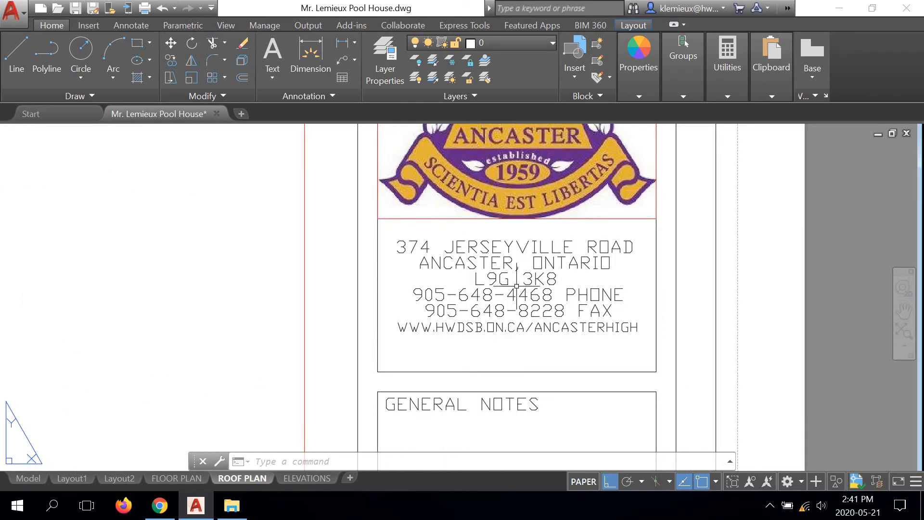
scroll(559, 336, down, 5)
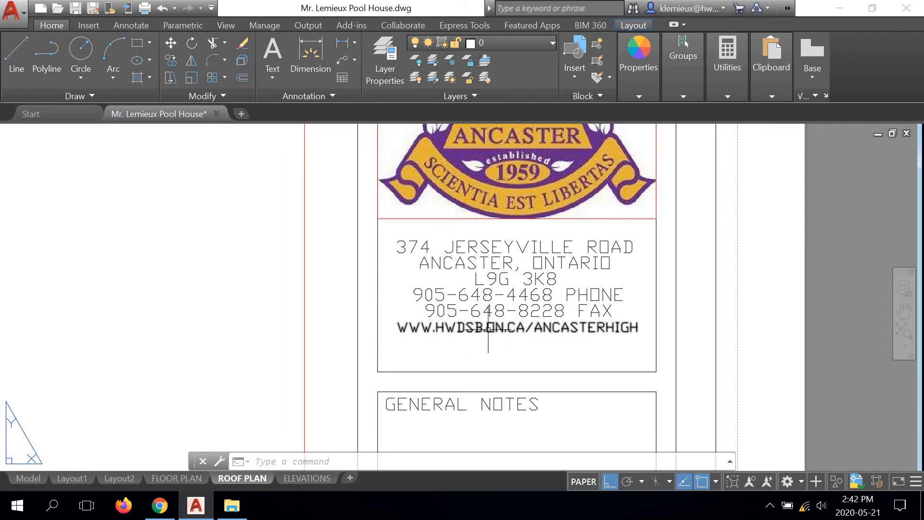
scroll(587, 313, up, 3)
scroll(593, 276, down, 5)
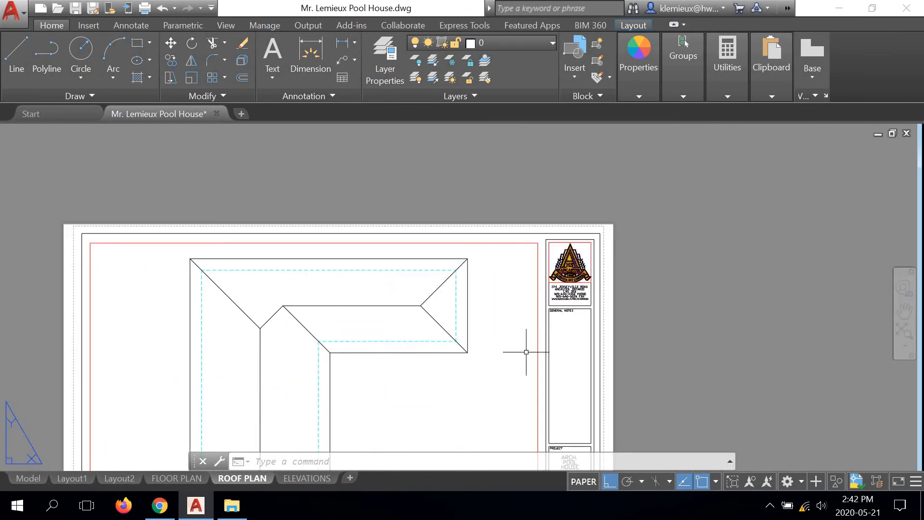
middle_drag(526, 351, 570, 220)
middle_drag(481, 316, 515, 347)
scroll(519, 346, down, 1)
scroll(519, 346, up, 1)
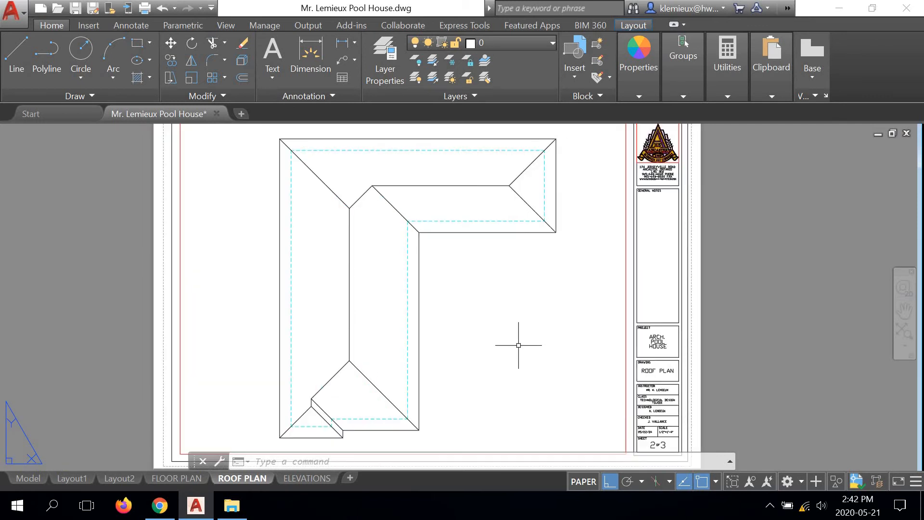
- Open the FLOOR PLAN layout and replace the first placeholder line in the Project box with ARCH
click(166, 477)
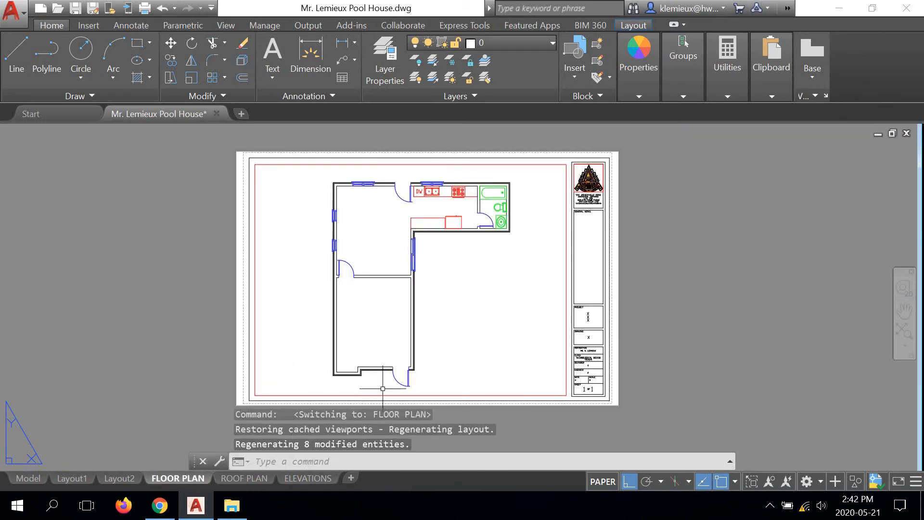
scroll(577, 342, up, 6)
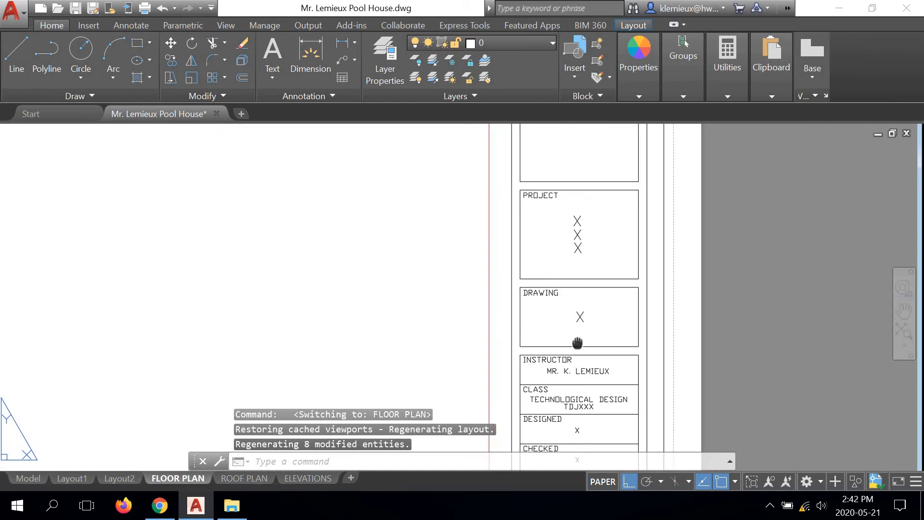
middle_drag(578, 345, 535, 342)
scroll(543, 188, up, 4)
double_click(510, 254)
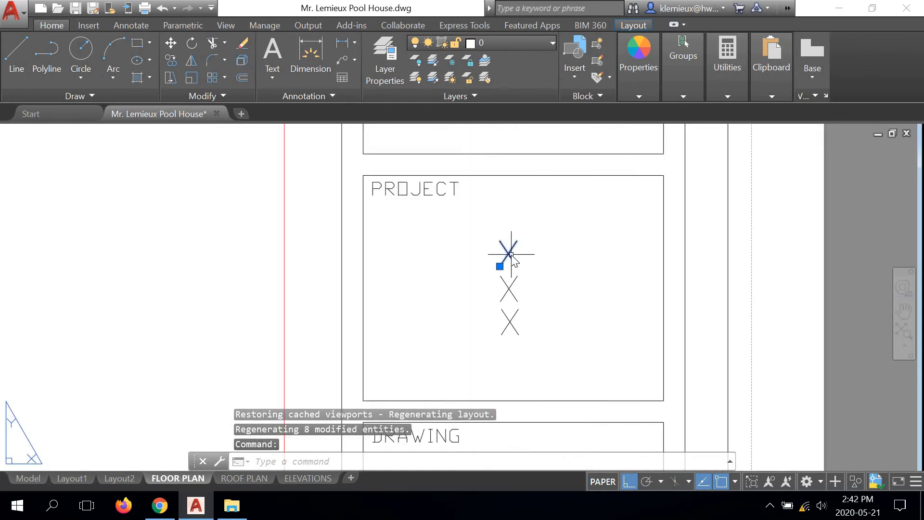
text(ARCH.)
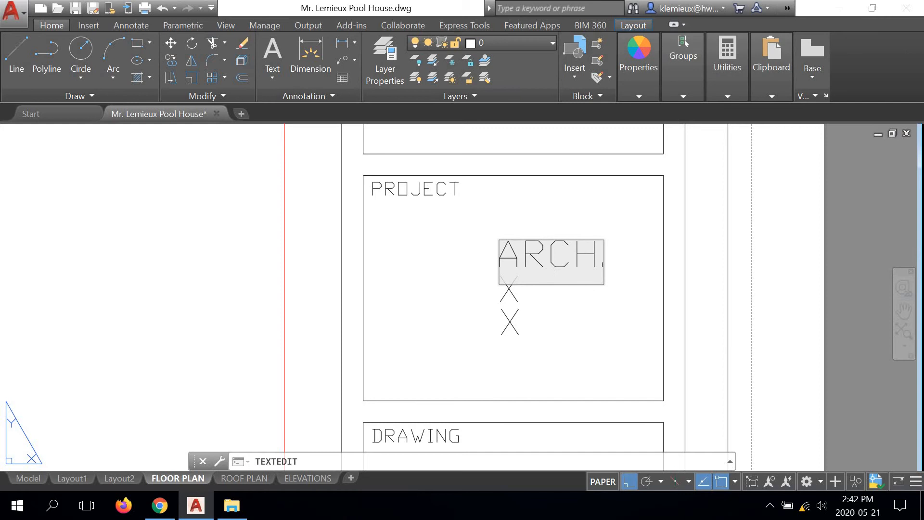
click(518, 308)
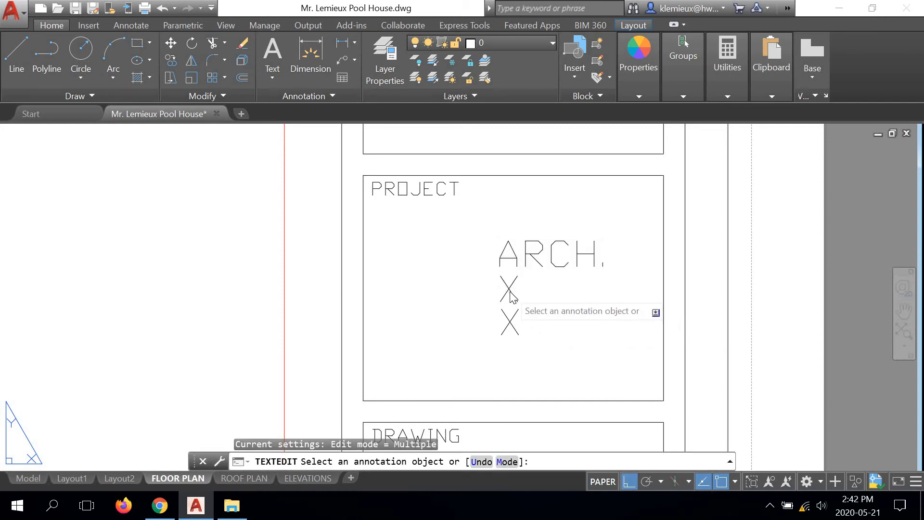
- Replace the second and third placeholder lines in the Project box with POOL and HOUSE
click(507, 294)
text(POOL)
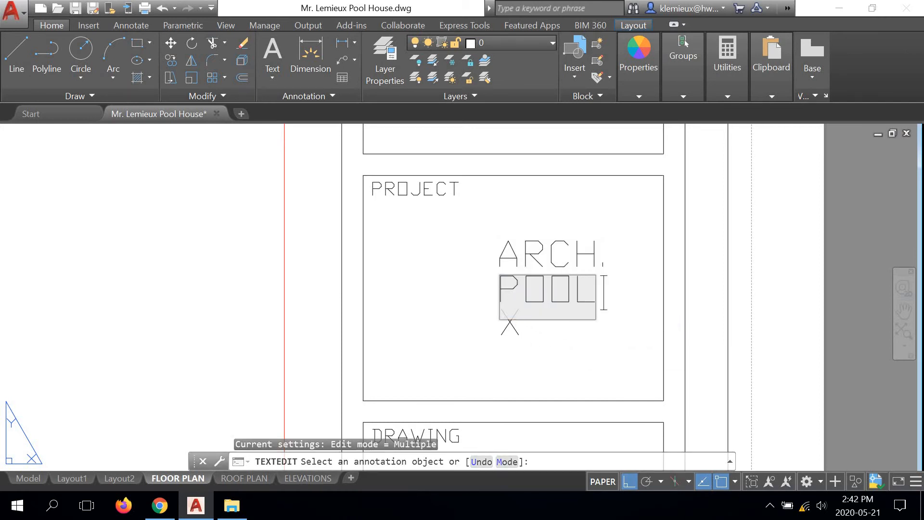
key(Return)
click(508, 320)
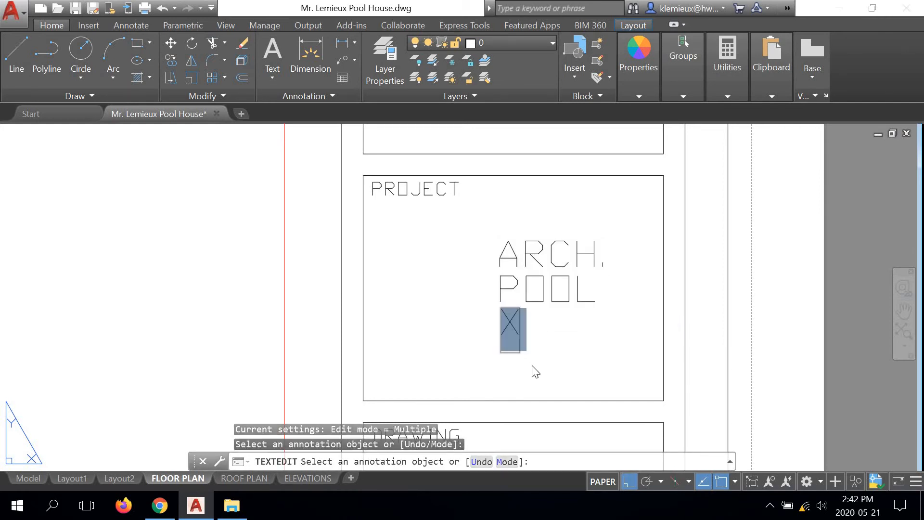
text(HOUSE)
key(Return)
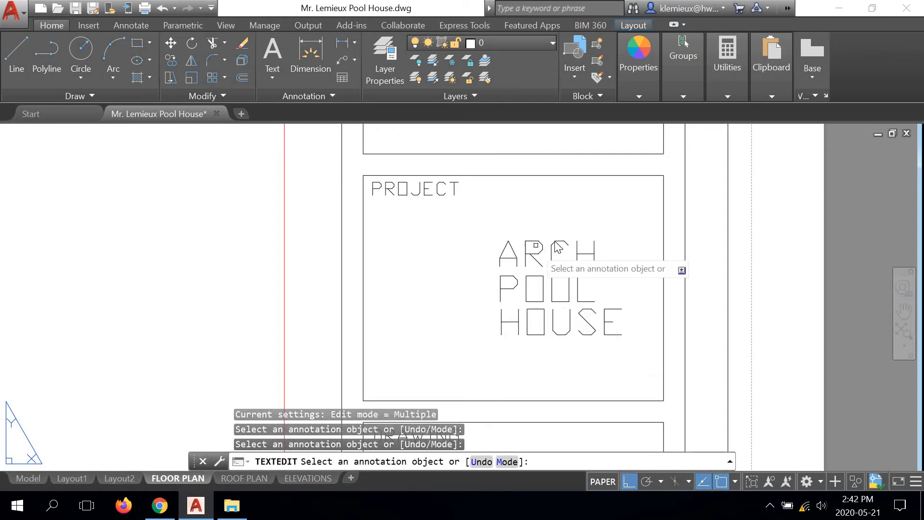
right_click(535, 222)
click(568, 244)
- Move the ARCH. line left toward the centre of the Project box and the POOL line about 5/16" left beneath it
click(541, 251)
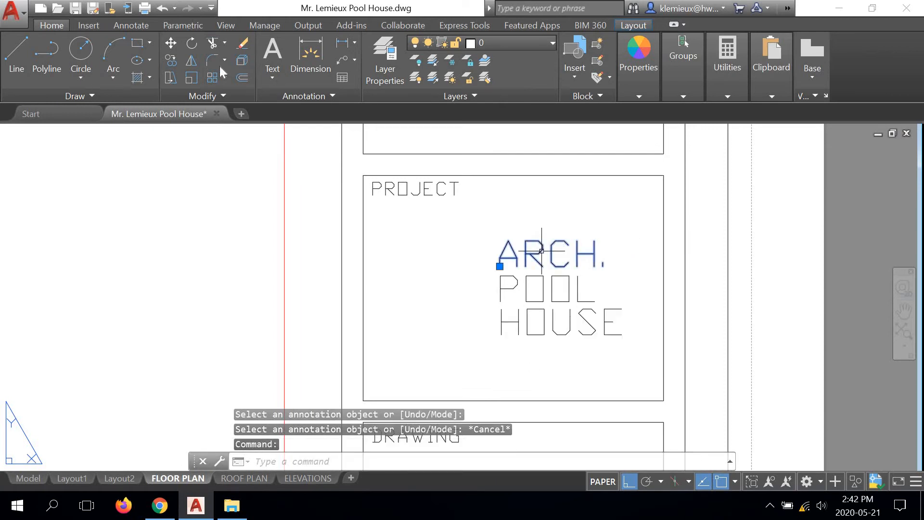
click(170, 42)
click(527, 353)
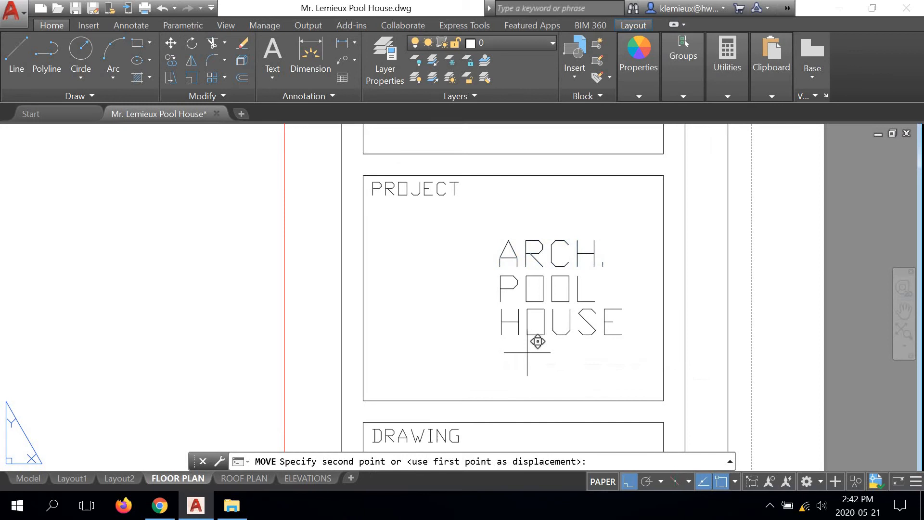
click(490, 353)
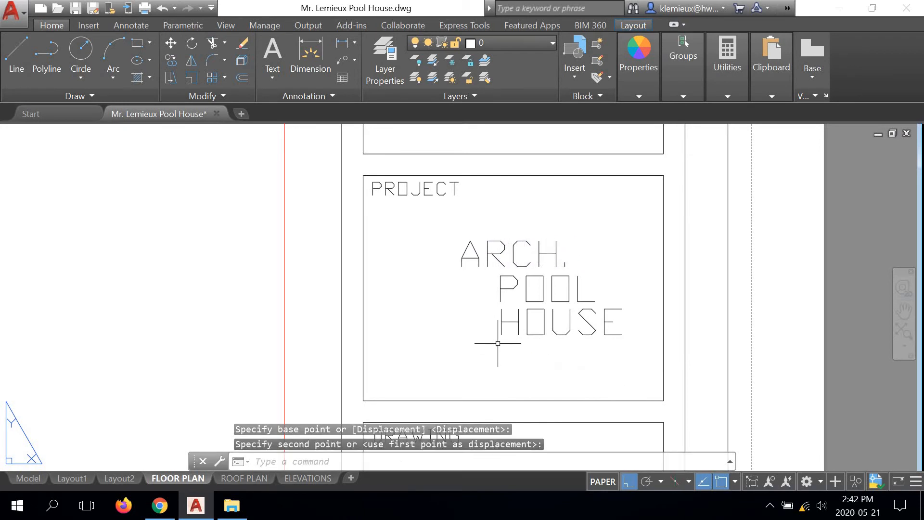
click(546, 289)
click(170, 43)
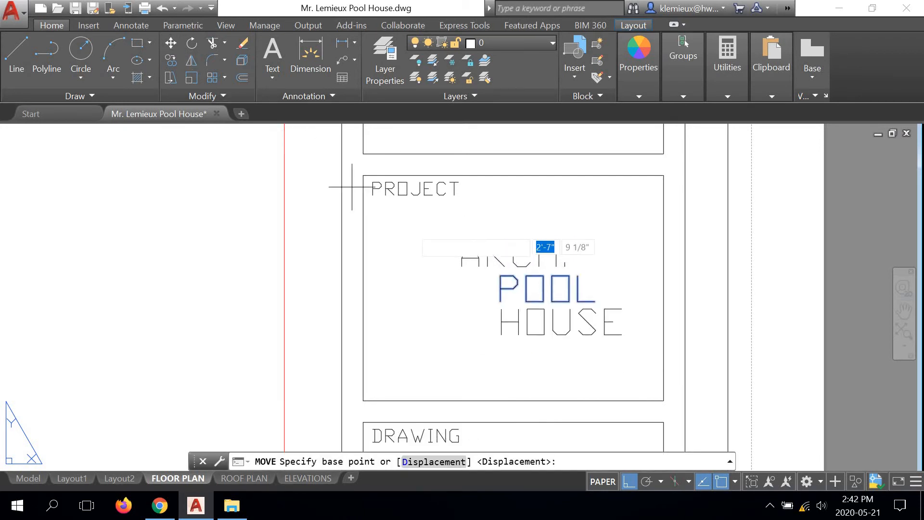
click(529, 359)
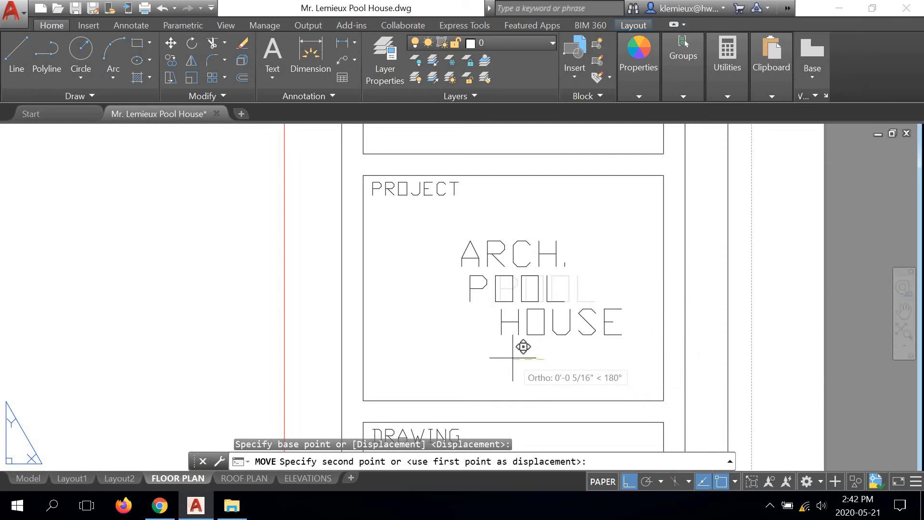
click(513, 358)
- Move the HOUSE line in the Project box about 7/16" left so it sits centred beneath POOL
click(532, 328)
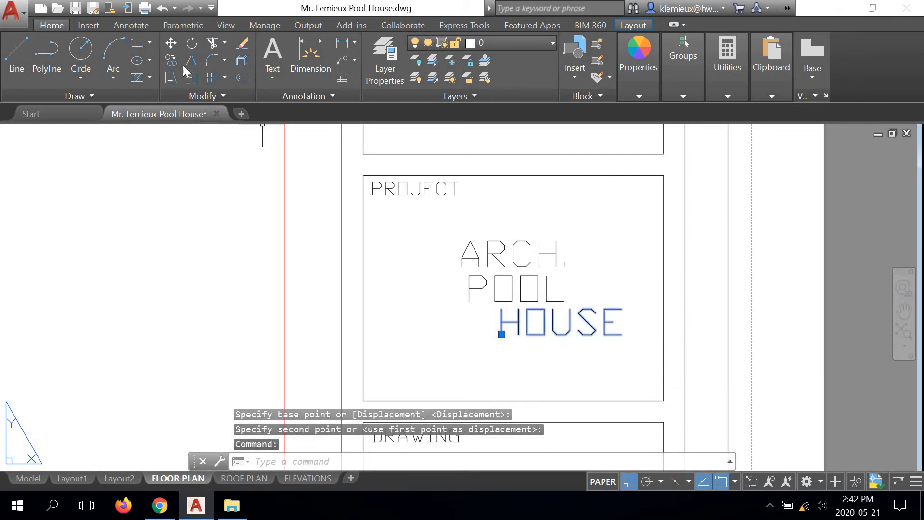
click(171, 43)
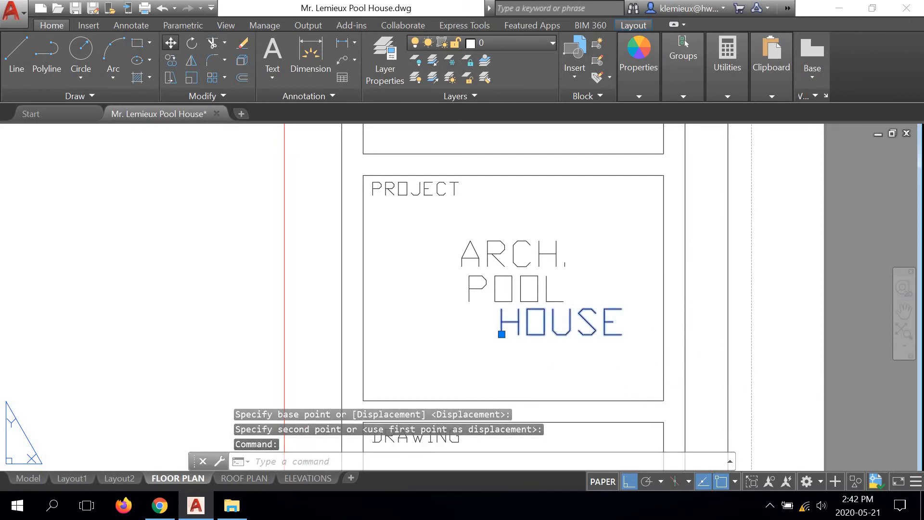
click(550, 350)
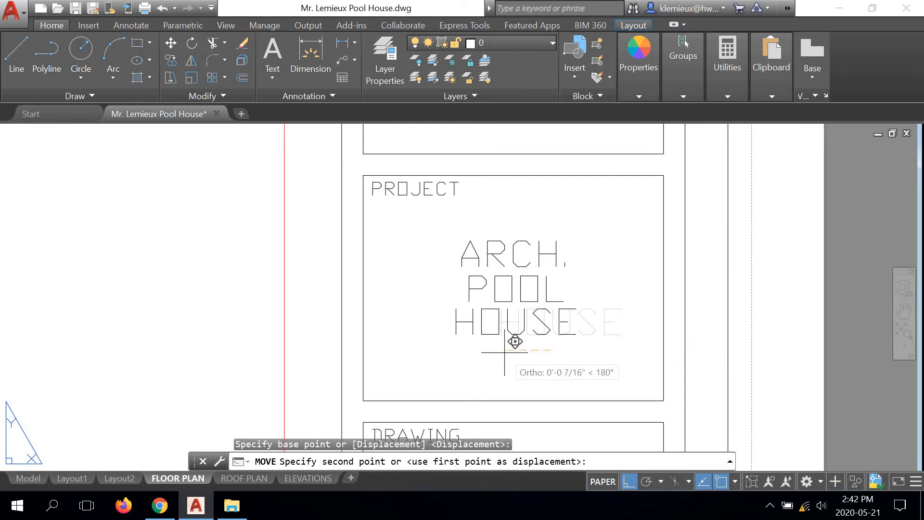
click(506, 351)
- Replace the placeholder X in the Drawing box with FLOOR PLAN
scroll(505, 351, down, 2)
middle_drag(482, 414, 482, 276)
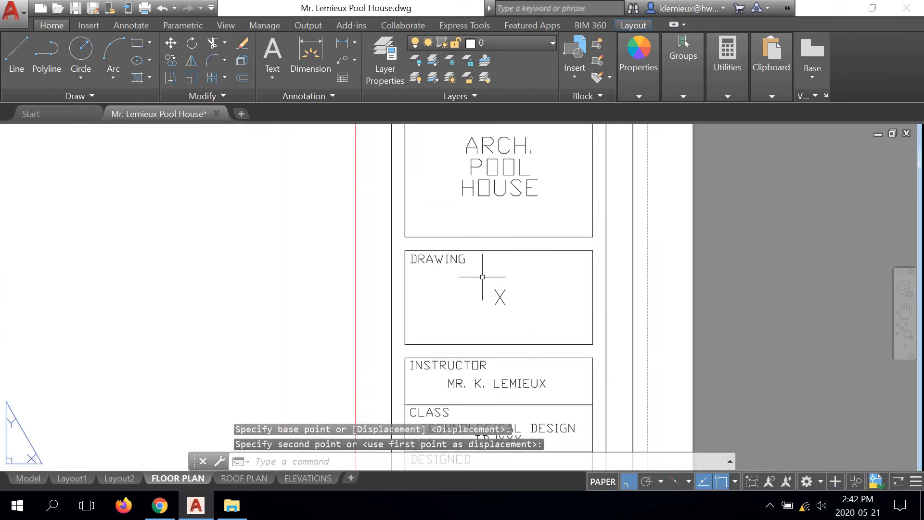
double_click(495, 297)
text(F)
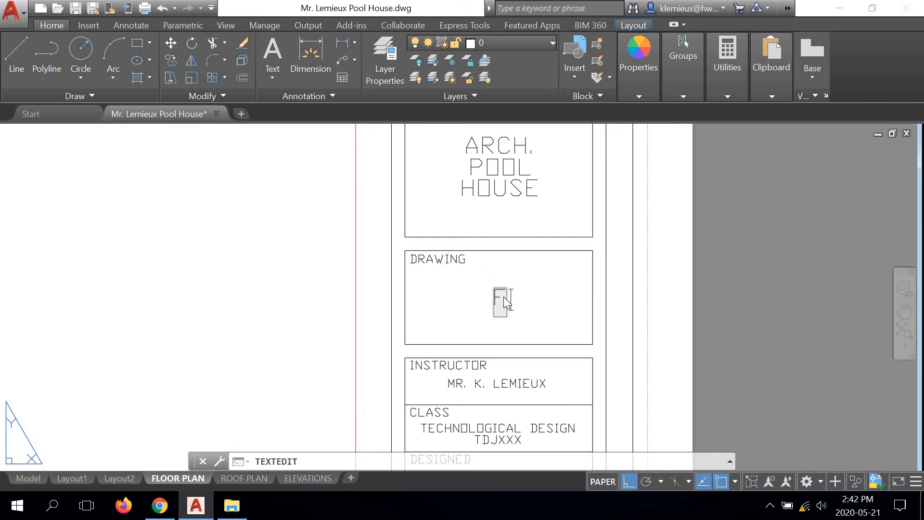
text(LOOR PLAN)
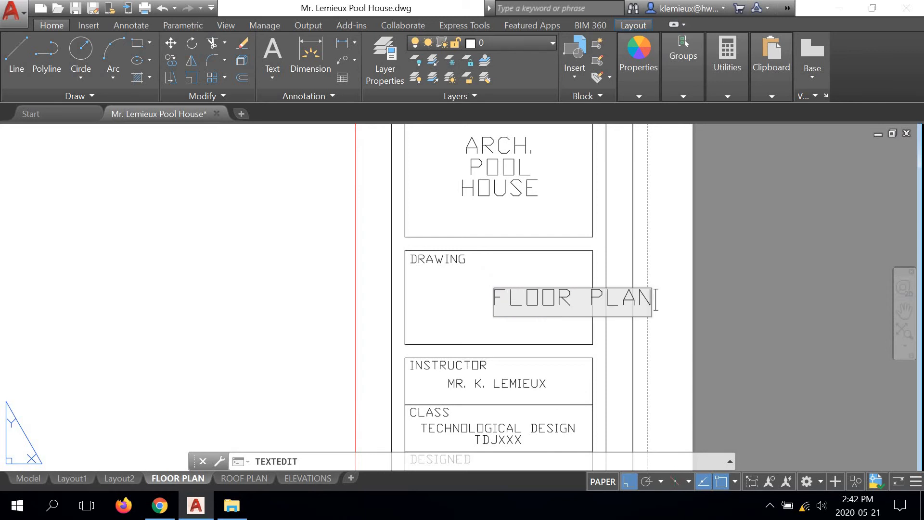
click(512, 326)
scroll(525, 332, up, 2)
right_click(535, 293)
click(566, 313)
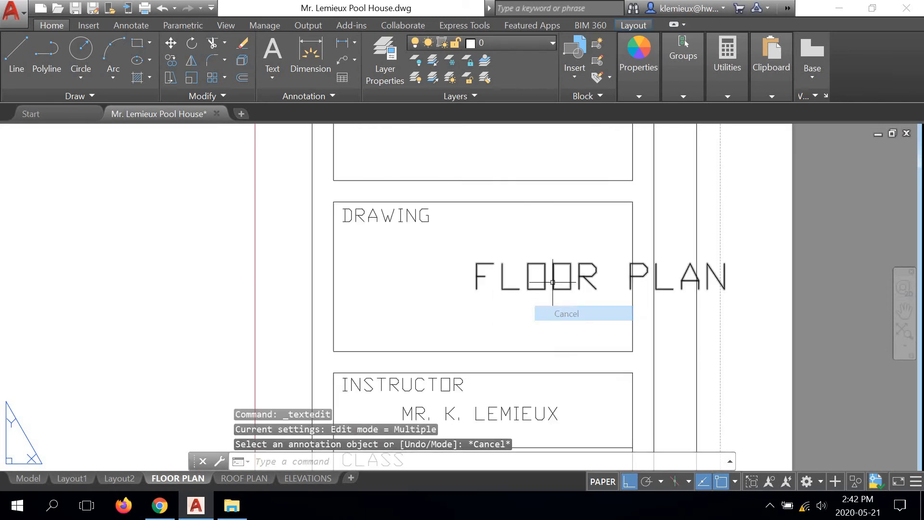
- Move the FLOOR PLAN text horizontally left to centre it within the Drawing box
click(553, 277)
text(m)
key(Return)
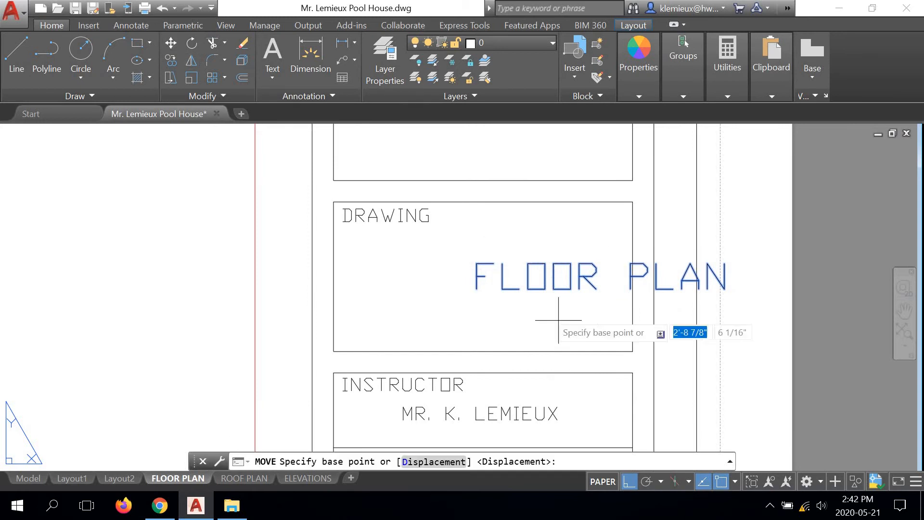
click(583, 314)
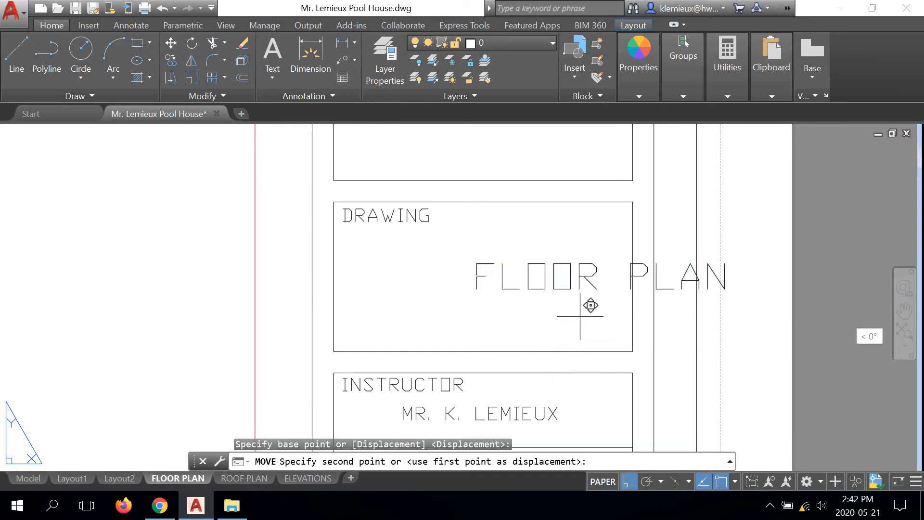
click(463, 316)
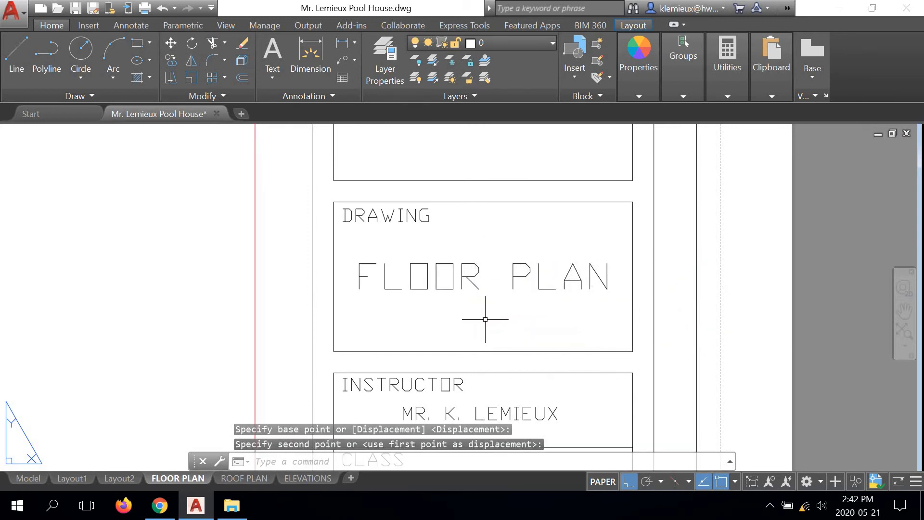
- Change the course code in the Class box to TDJ2O1
scroll(489, 317, down, 5)
middle_drag(485, 375, 485, 241)
scroll(501, 199, up, 8)
double_click(529, 248)
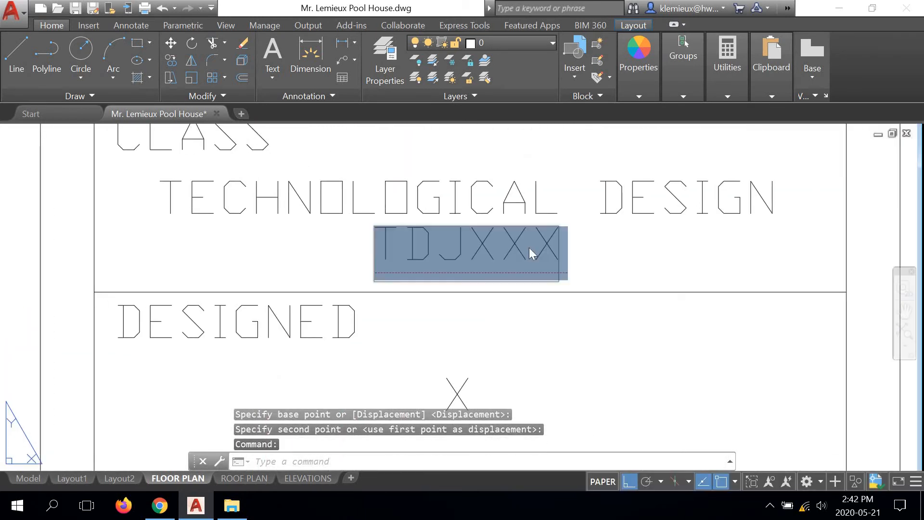
click(551, 246)
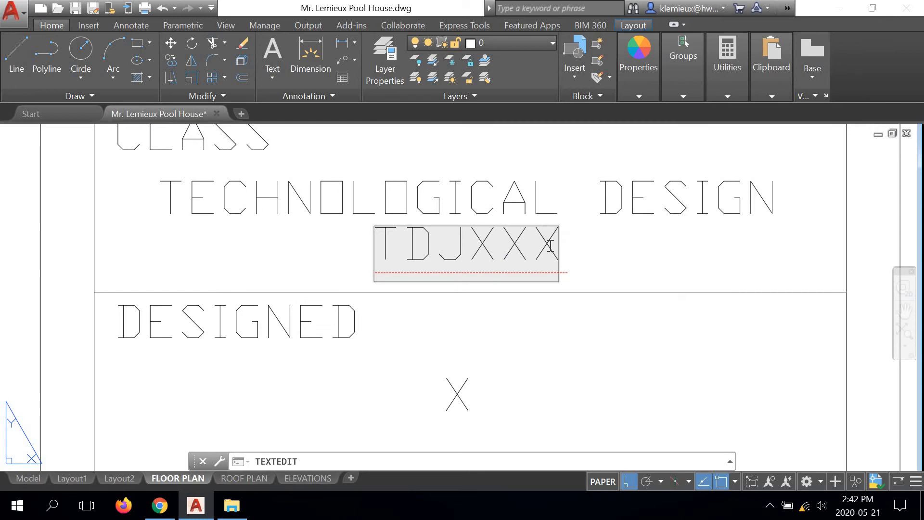
key(BackSpace)
key(BackSpace)
key(BackSpace)
text(20)
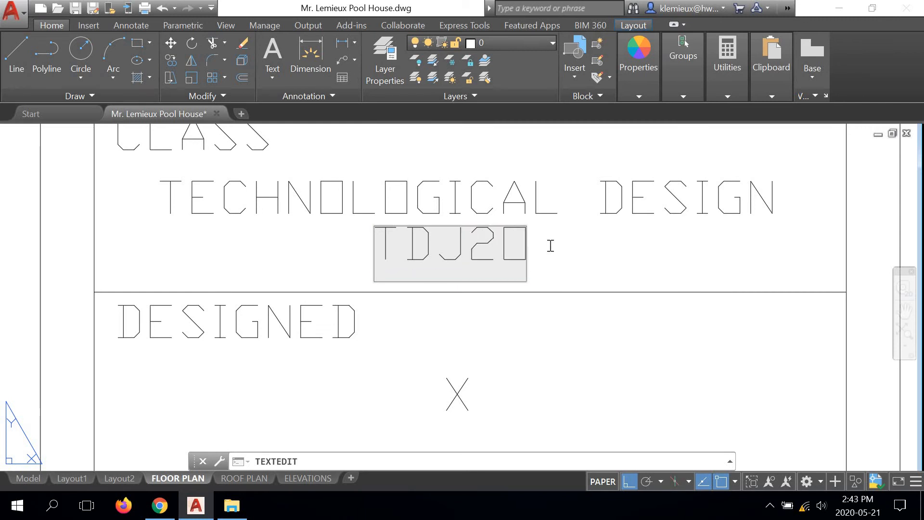
text(1)
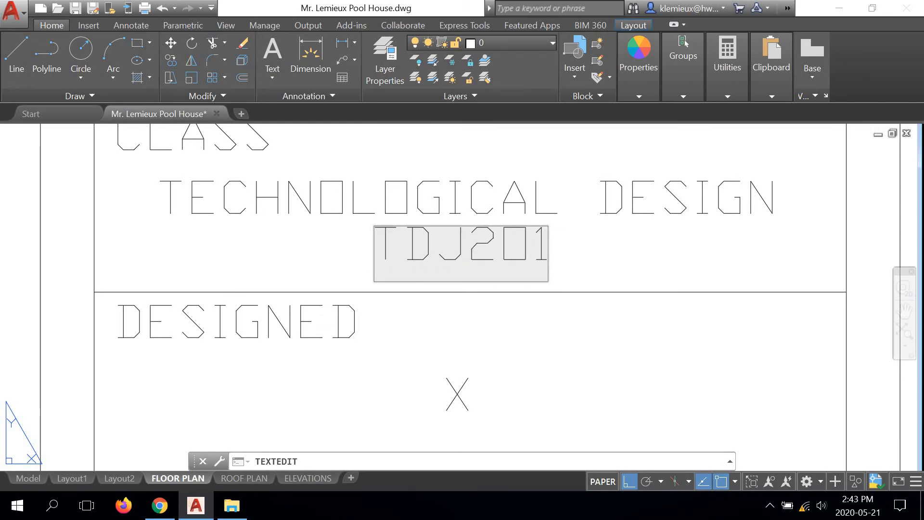
click(553, 255)
- Replace the placeholder X in the Designed box with the designer's name
scroll(529, 279, down, 4)
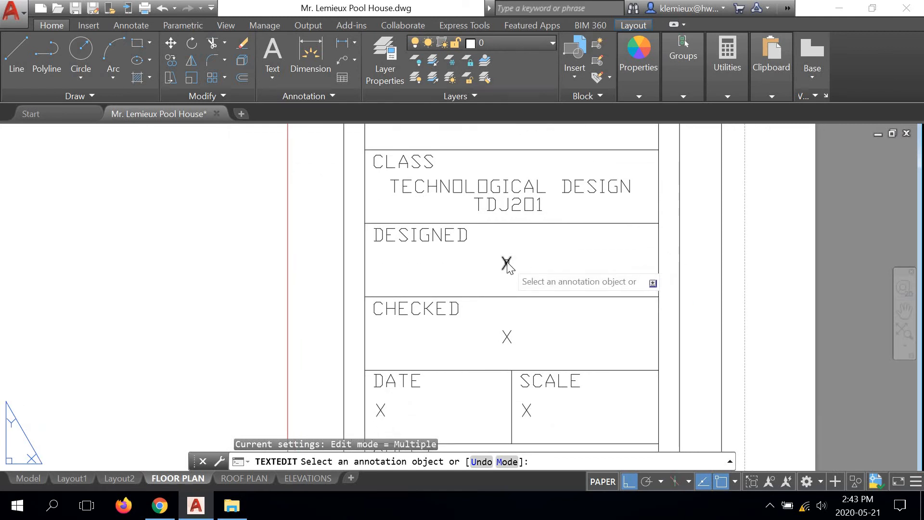
click(507, 264)
text(K. LEMIEU)
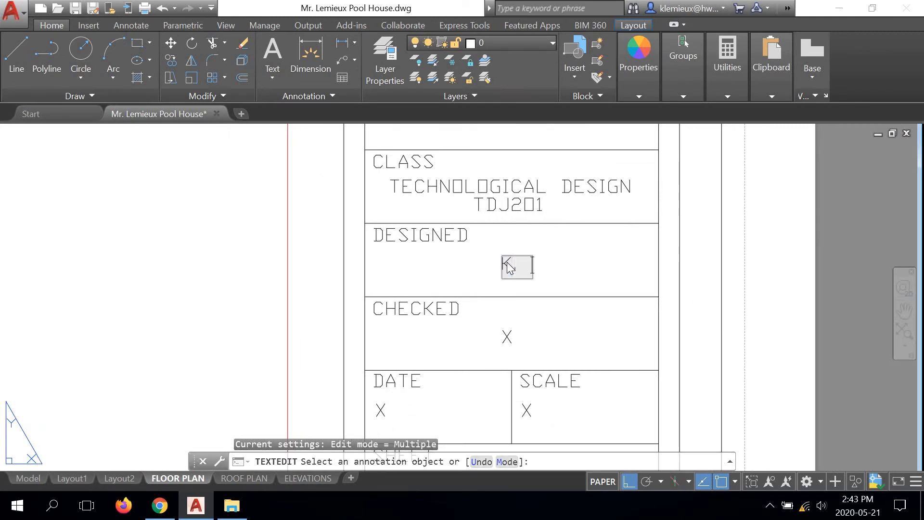
text(X)
key(Return)
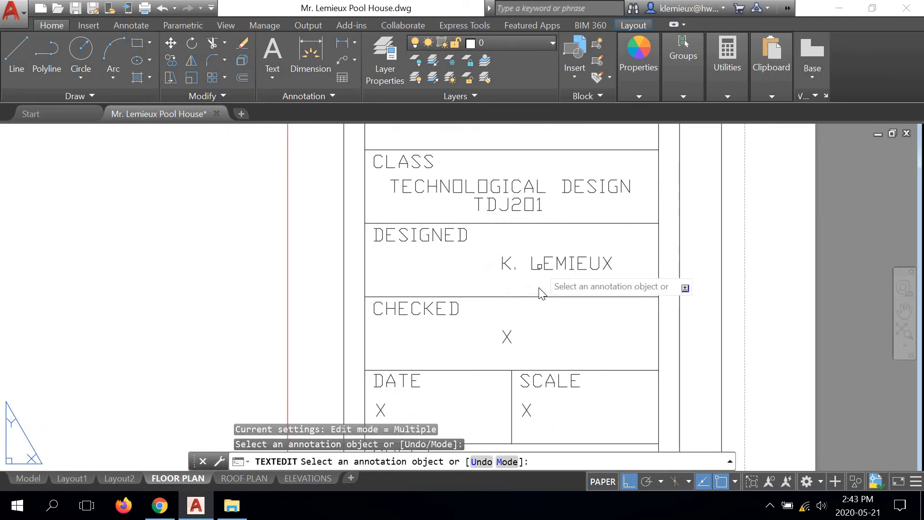
right_click(540, 289)
click(571, 311)
- Move the designer's name about 7/16" left to centre it in the Designed box
click(502, 264)
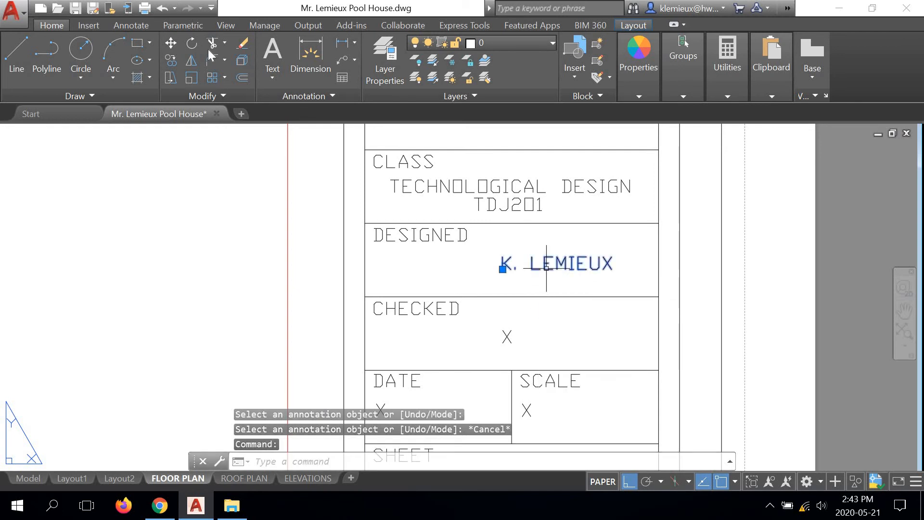
click(170, 44)
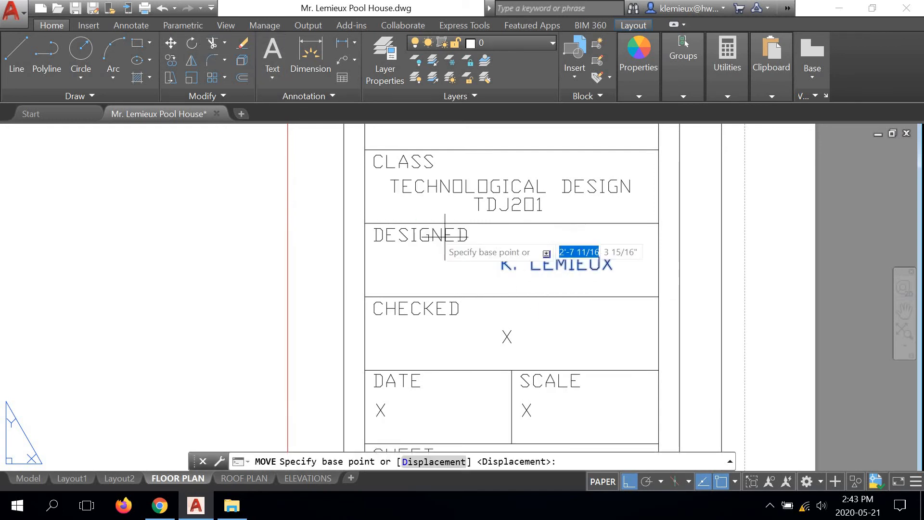
click(558, 314)
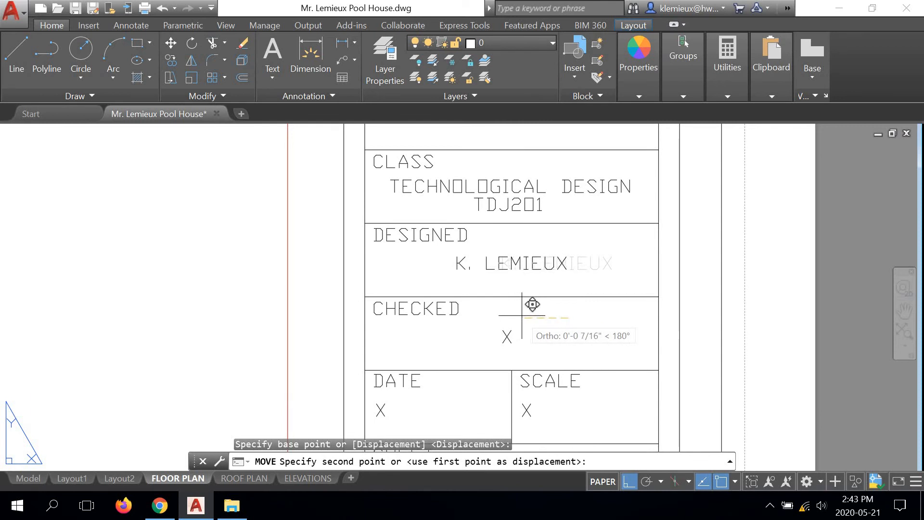
click(520, 313)
- Replace the placeholder X in the Checked box with the checker's name
middle_drag(520, 313, 543, 222)
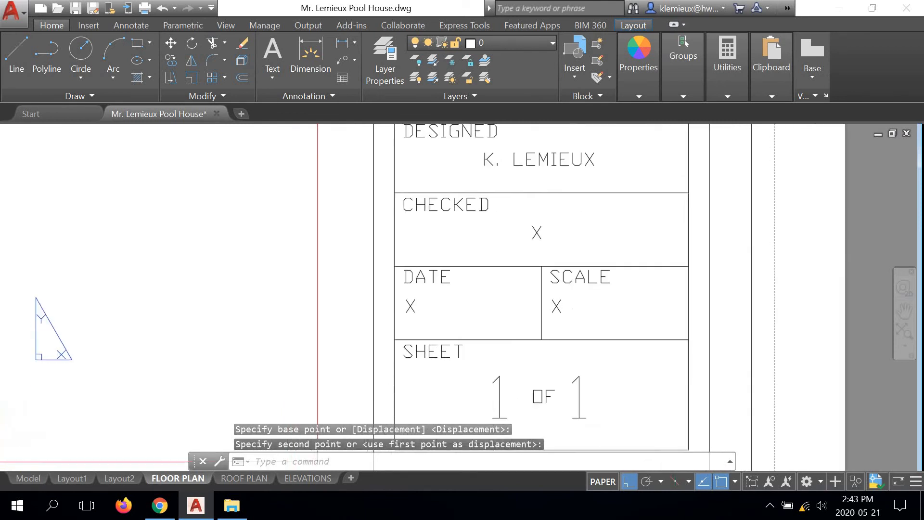
double_click(539, 235)
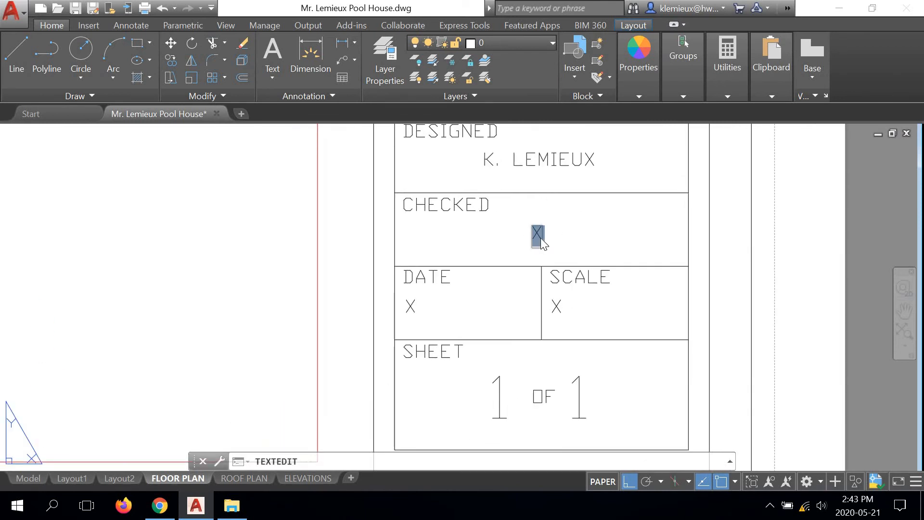
text(J. VALLANCE)
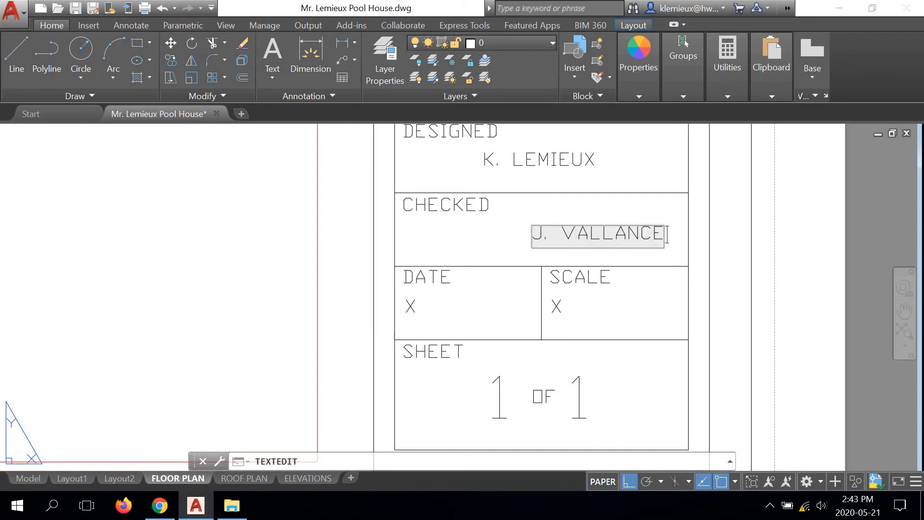
key(Return)
right_click(758, 211)
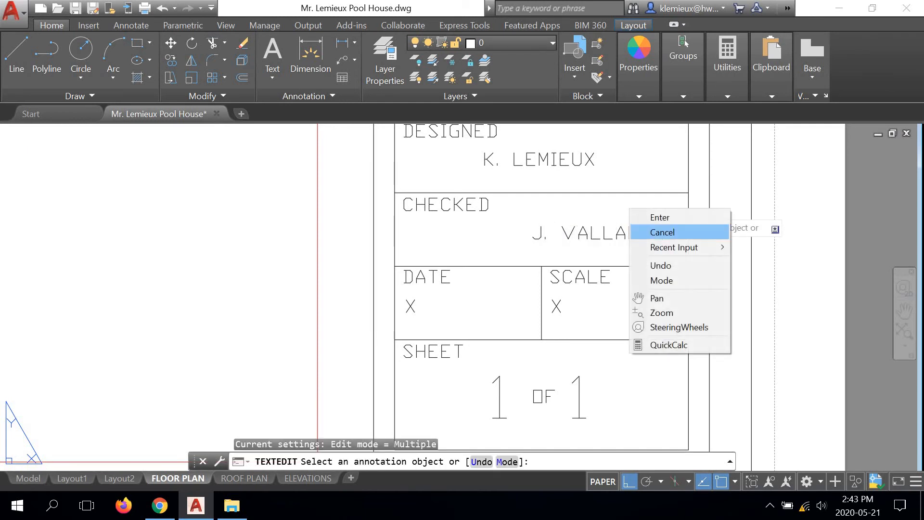
click(775, 232)
- Move the checker's name about 1/2" left to centre it in the Checked box
scroll(609, 228, up, 2)
click(585, 233)
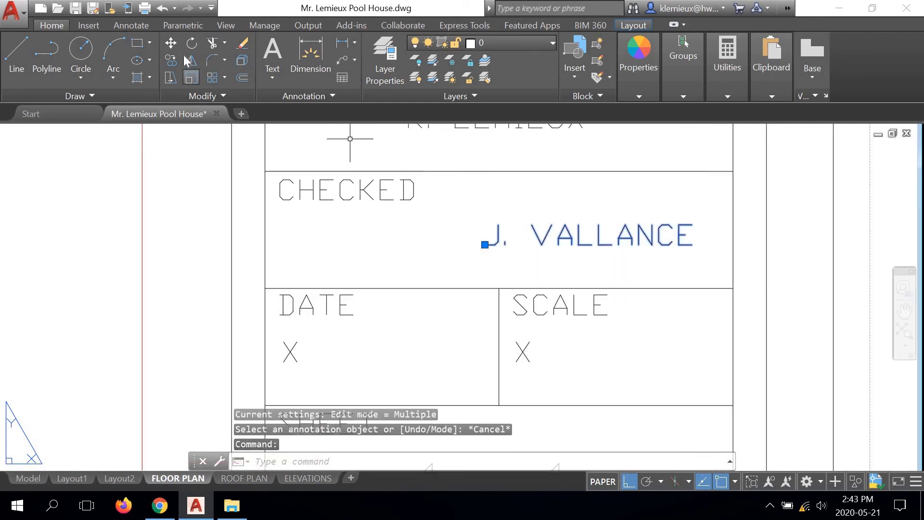
click(171, 43)
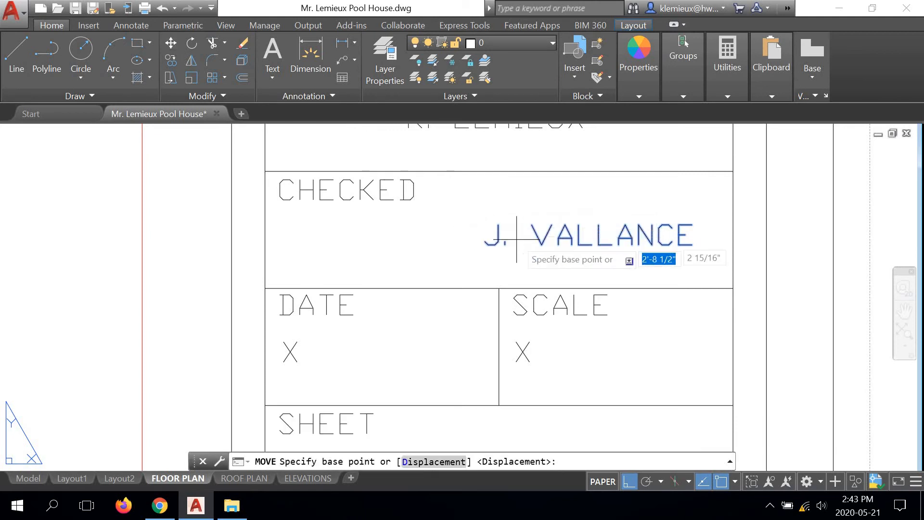
click(581, 262)
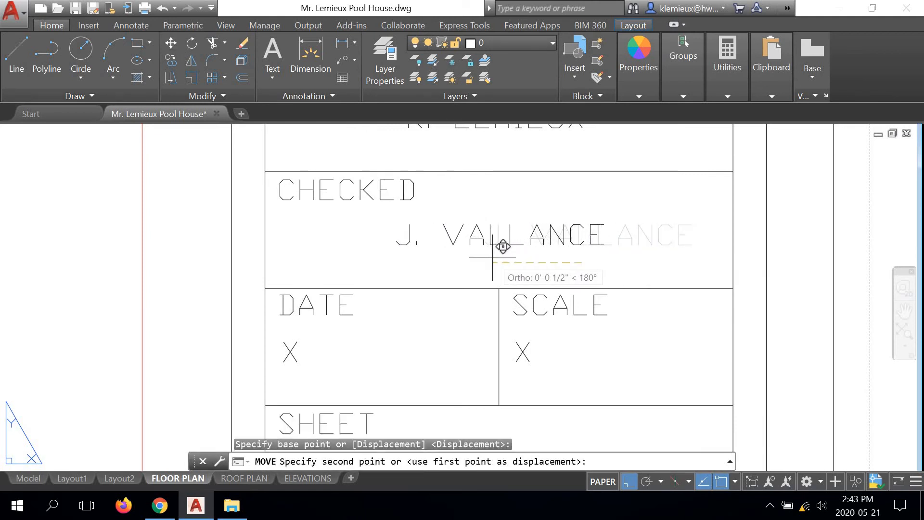
click(491, 261)
- Replace the placeholder X in the Date box with 05/22/20
middle_drag(489, 270, 539, 186)
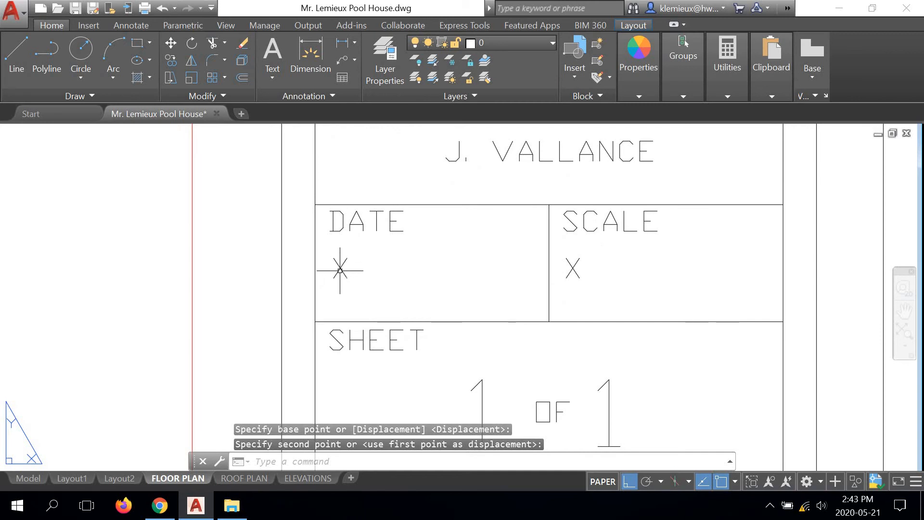
double_click(339, 267)
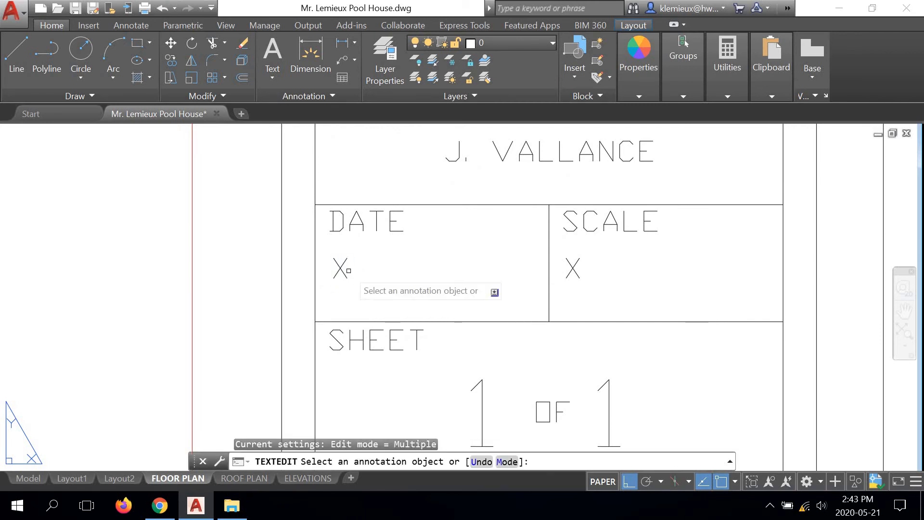
click(339, 270)
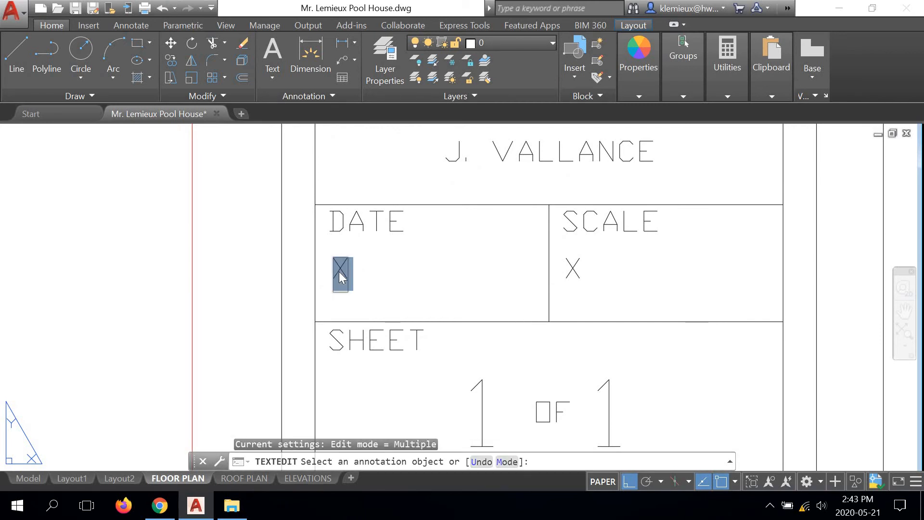
text(05/22/20)
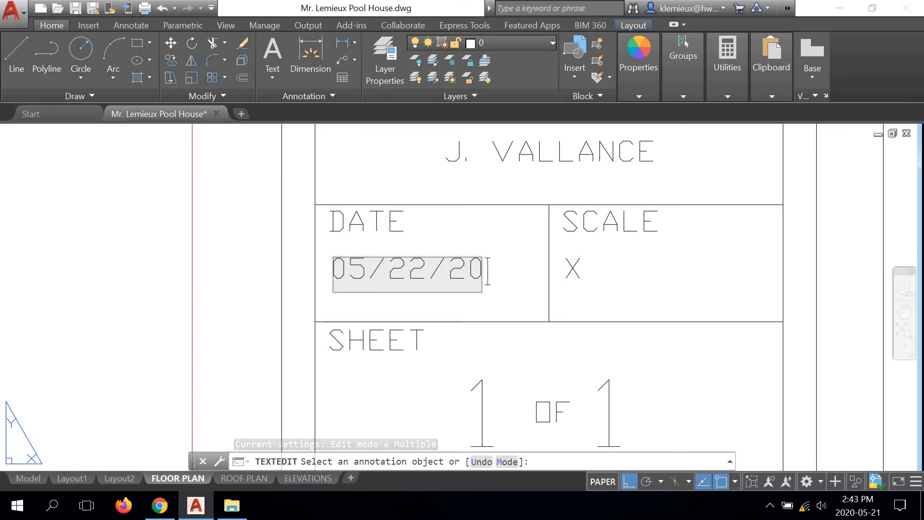
key(Return)
- Replace the placeholder X in the Scale box with 1/2"=1'-0" and finish the text editing
click(572, 269)
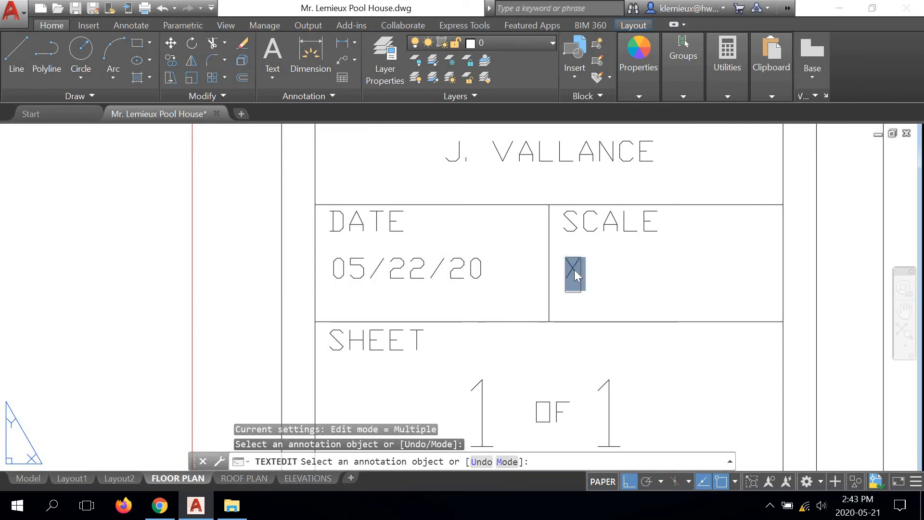
text(1/2)
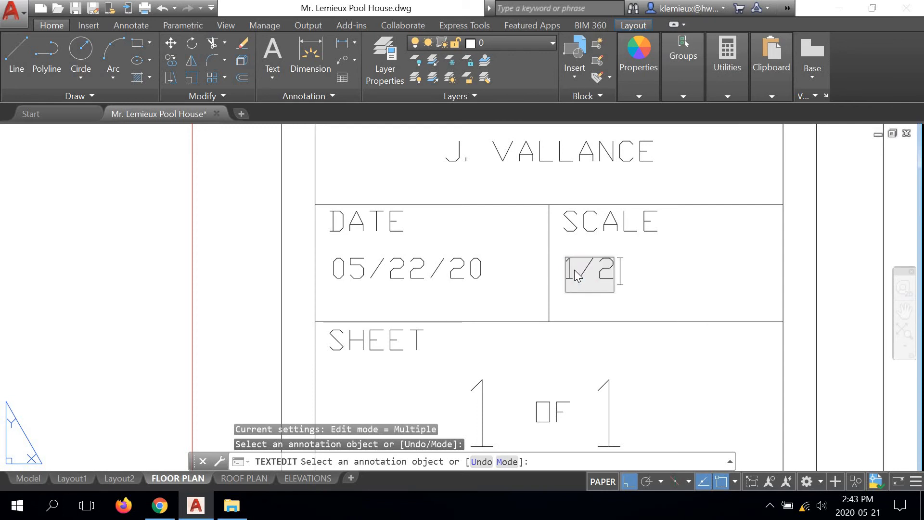
text("=)
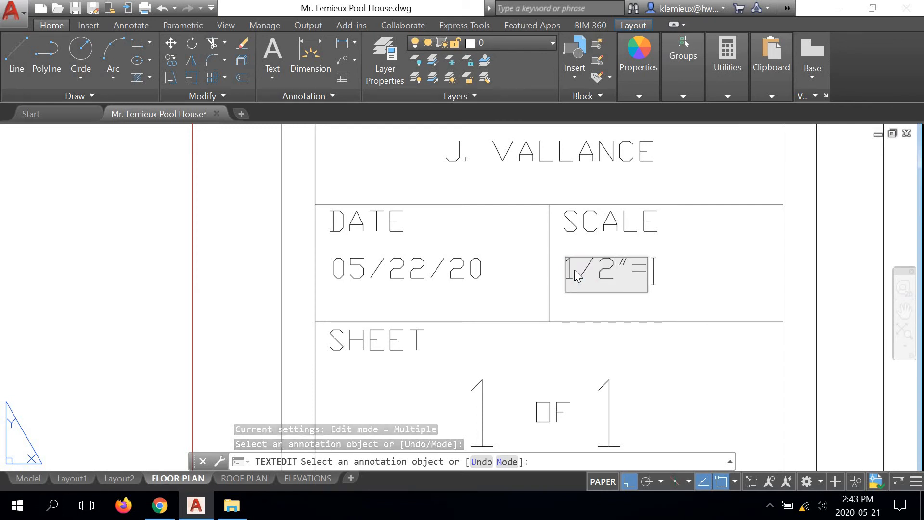
text(1L)
key(BackSpace)
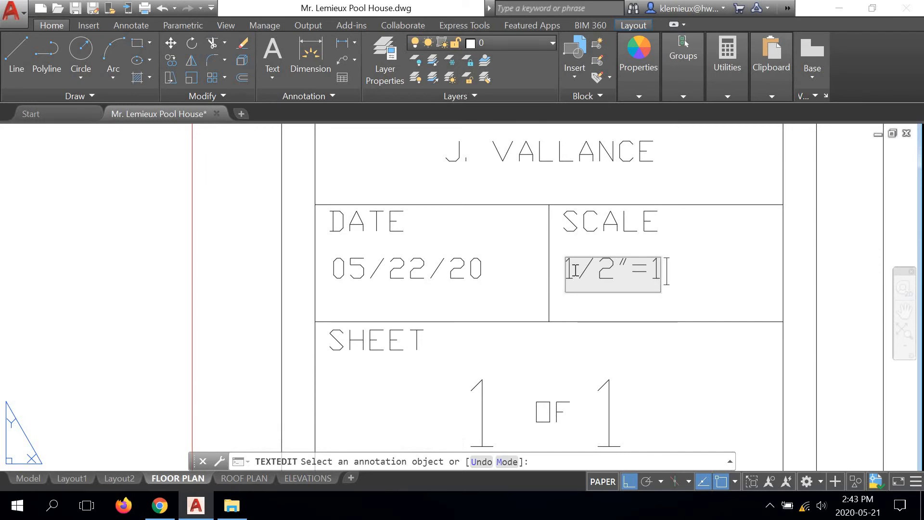
text('-0")
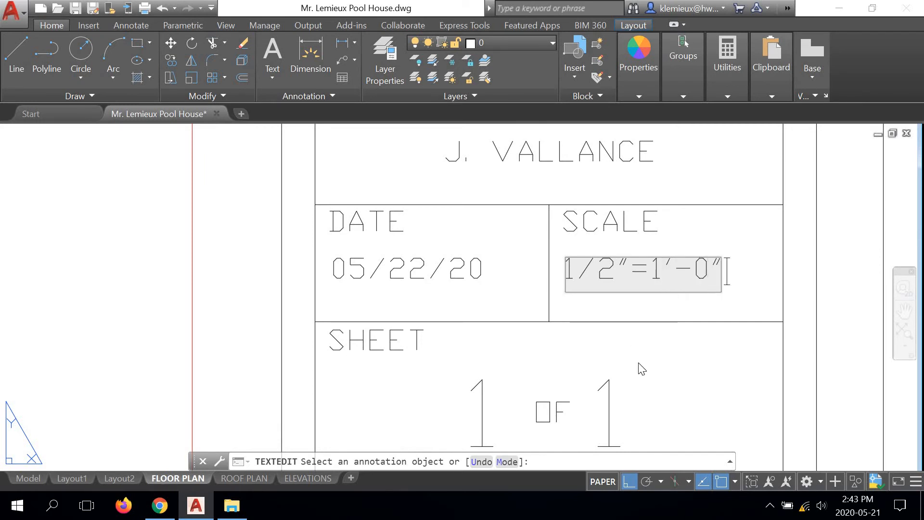
key(Return)
right_click(650, 316)
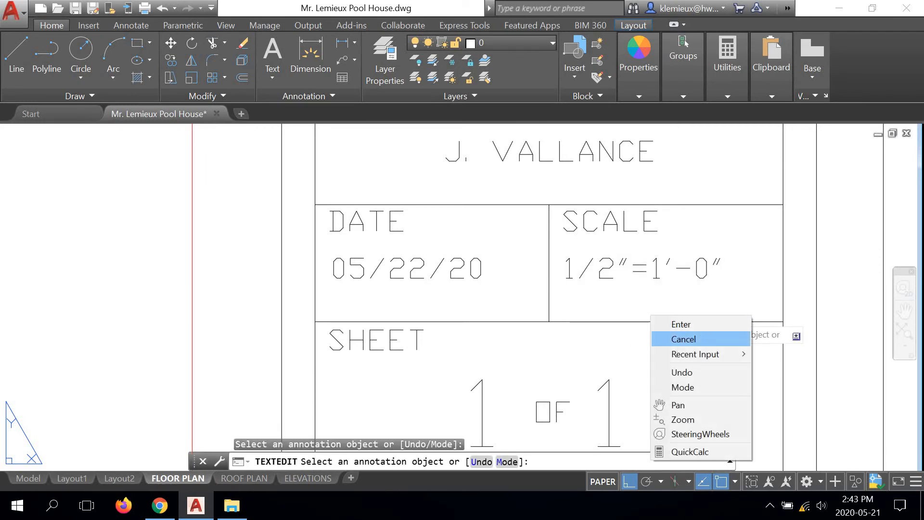
click(684, 339)
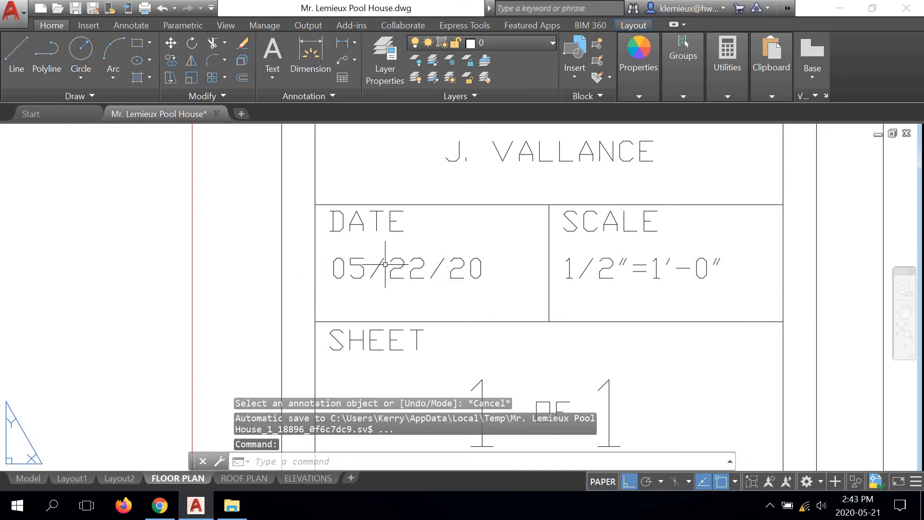
- Review the filled-in floor plan title block from the drawing title down to the Sheet box
middle_drag(385, 264, 355, 309)
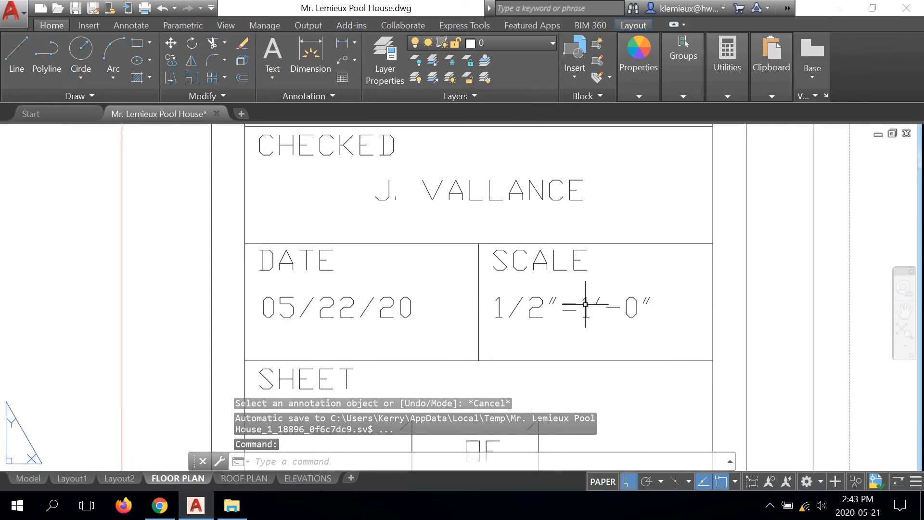
scroll(515, 298, down, 4)
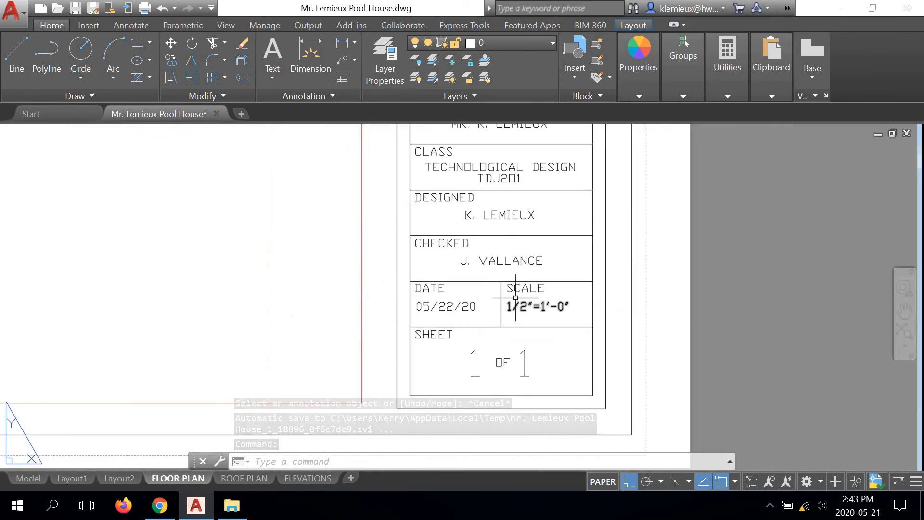
middle_drag(516, 297, 469, 360)
middle_drag(459, 214, 456, 227)
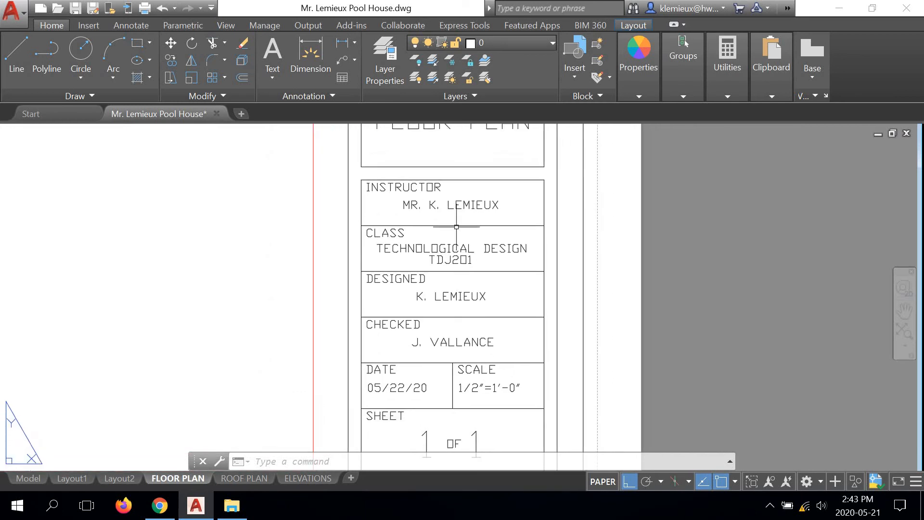
scroll(456, 226, down, 2)
middle_drag(455, 132, 447, 225)
middle_drag(453, 295, 459, 195)
- Change the total sheet number in the Sheet box to 3 so it reads 1 OF 3
scroll(459, 298, up, 2)
middle_drag(456, 342, 499, 293)
scroll(499, 294, up, 2)
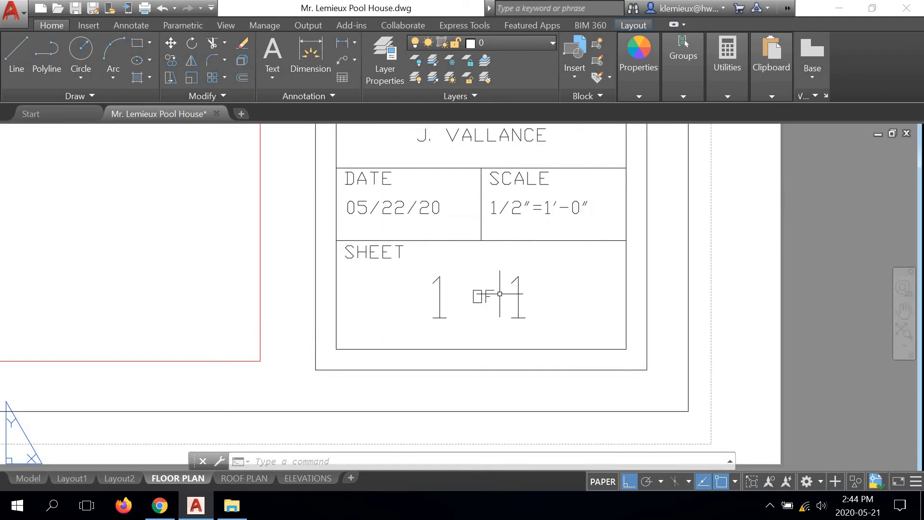
double_click(517, 296)
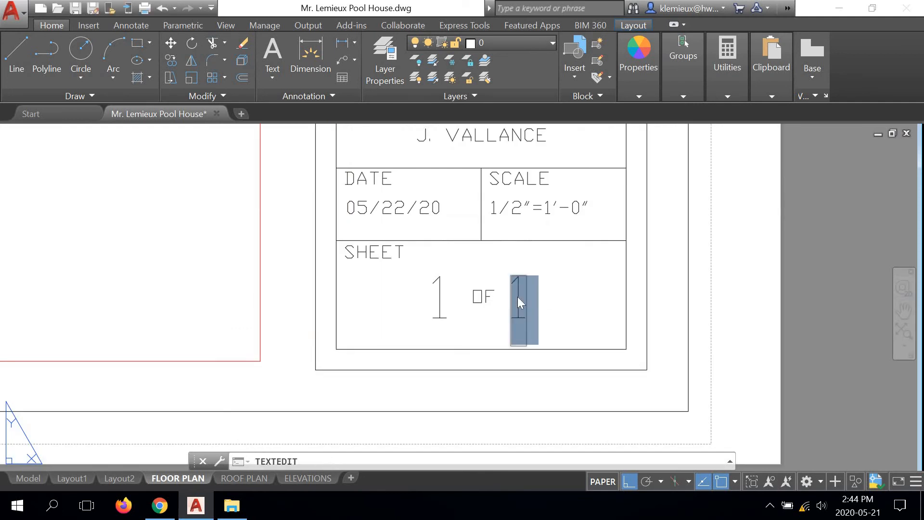
text(3)
click(587, 317)
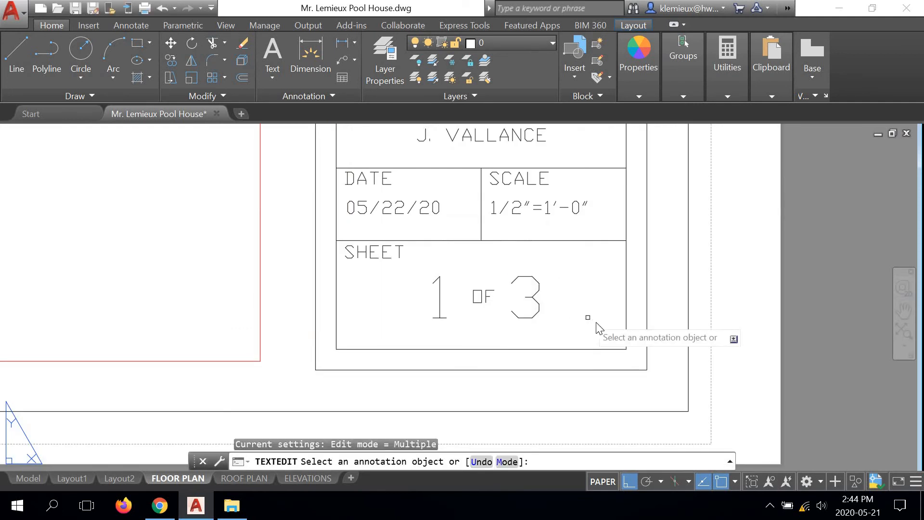
right_click(595, 324)
click(621, 337)
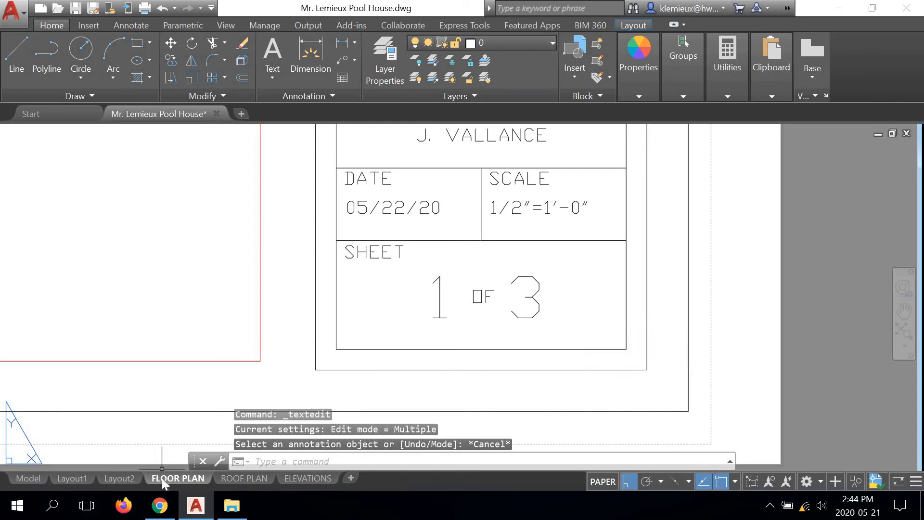
- Switch from the floor plan layout to model space, with the floor plan's lower room in view
mouse_move(170, 477)
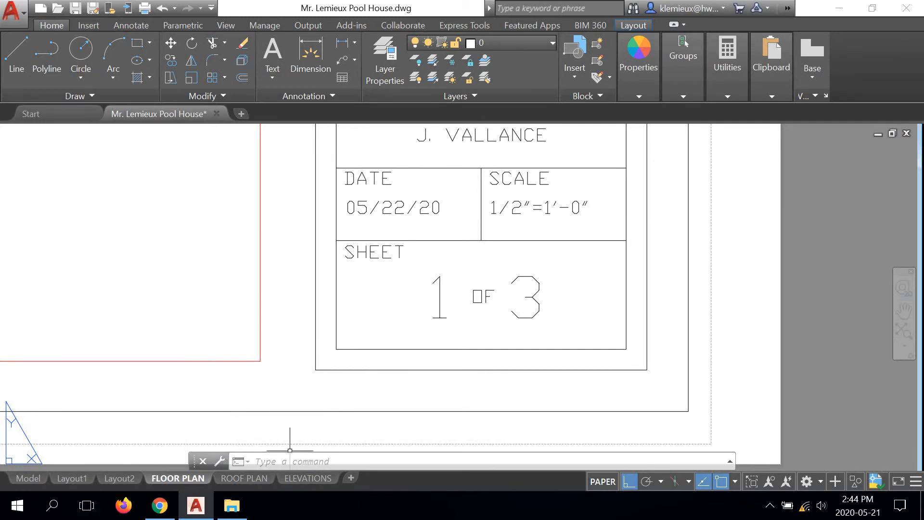
scroll(574, 340, down, 2)
scroll(575, 339, down, 3)
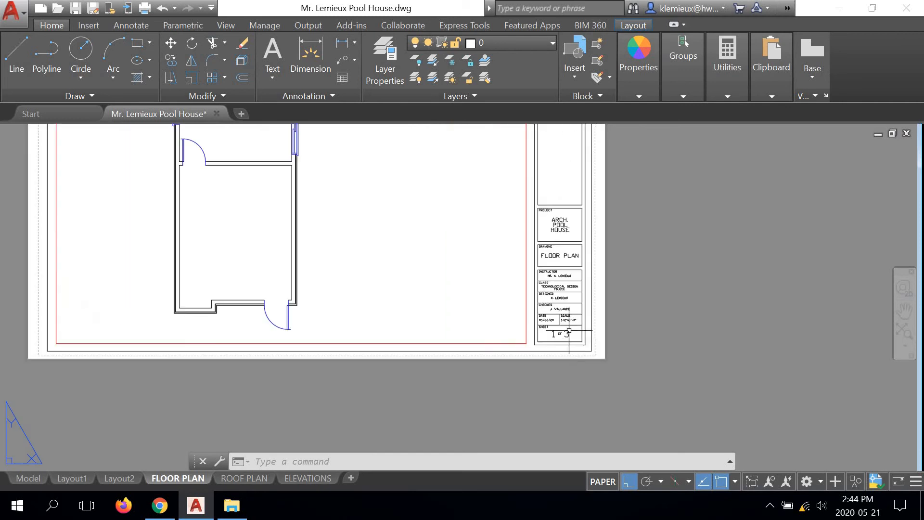
middle_drag(421, 275, 548, 327)
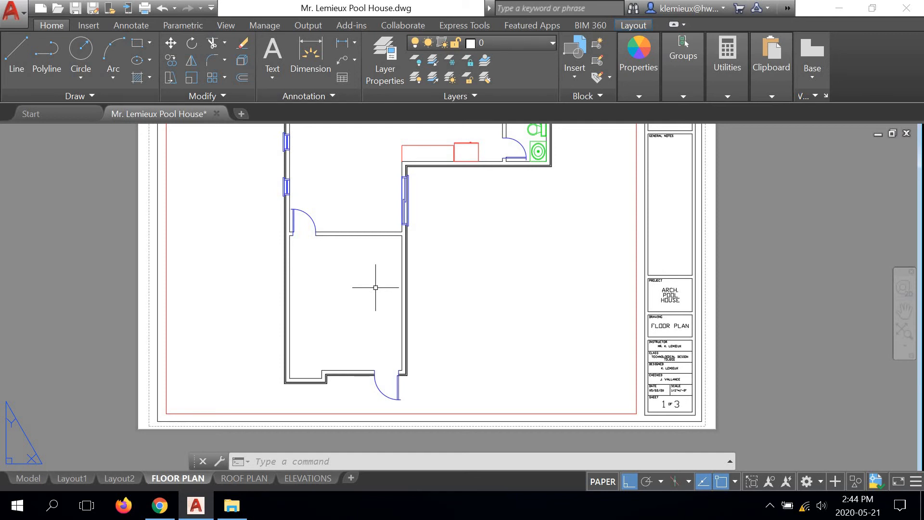
click(20, 478)
scroll(431, 363, down, 3)
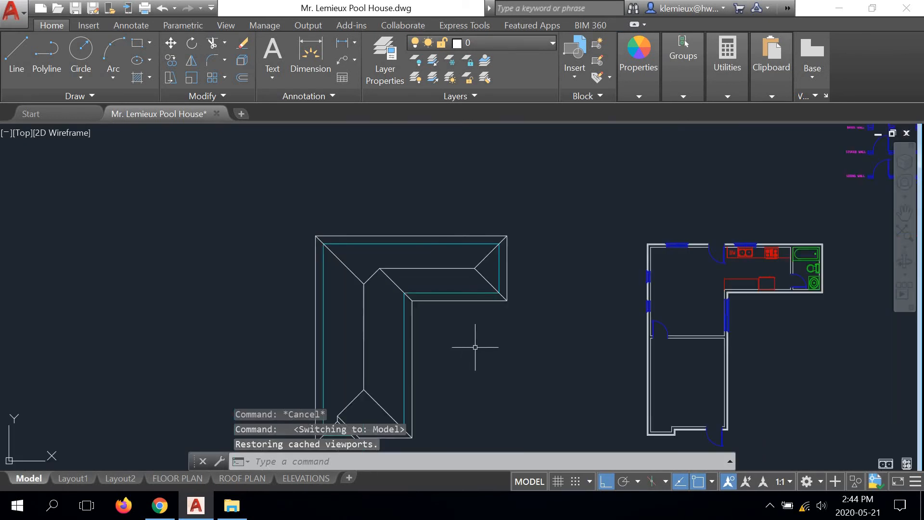
scroll(525, 313, up, 3)
mouse_move(526, 313)
middle_down()
mouse_move(423, 282)
mouse_move(439, 290)
middle_up()
scroll(443, 303, up, 1)
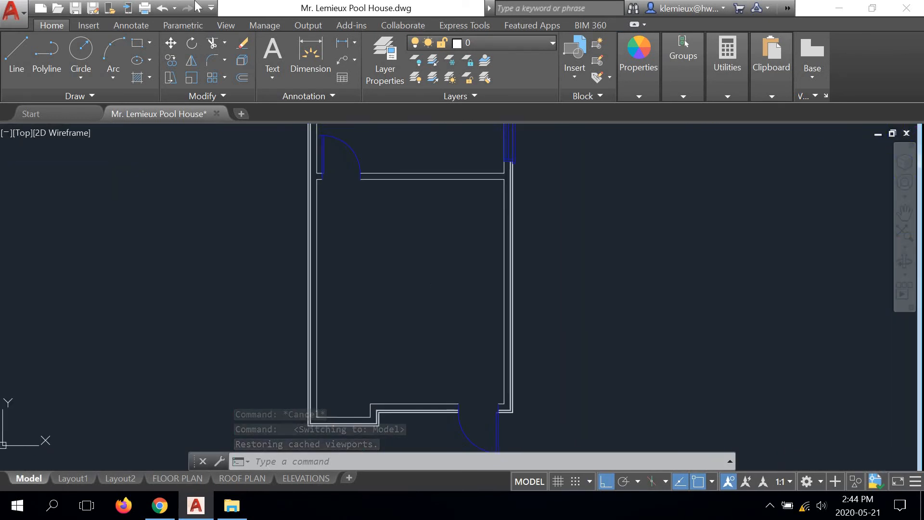
- Place a multiline text box about 6'-5" corner to corner in the upper part of the lower room, reading STORAGE ROOM
click(270, 45)
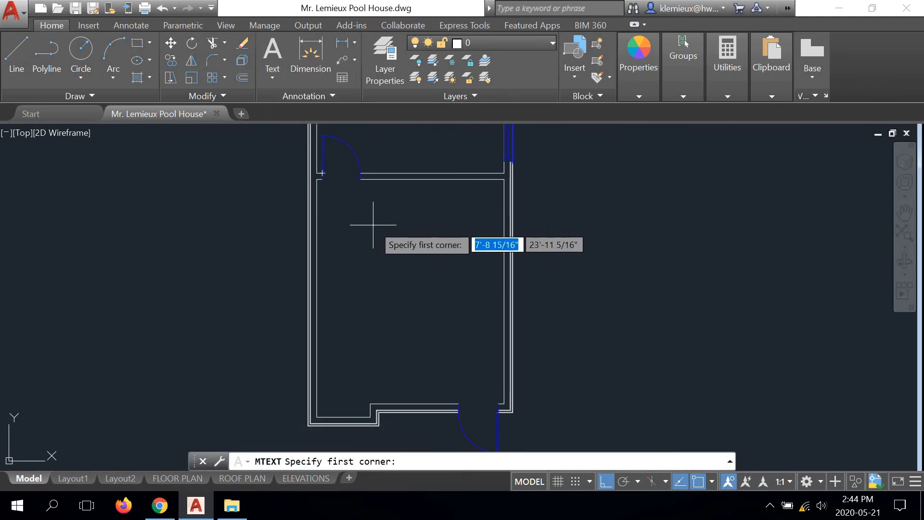
click(363, 230)
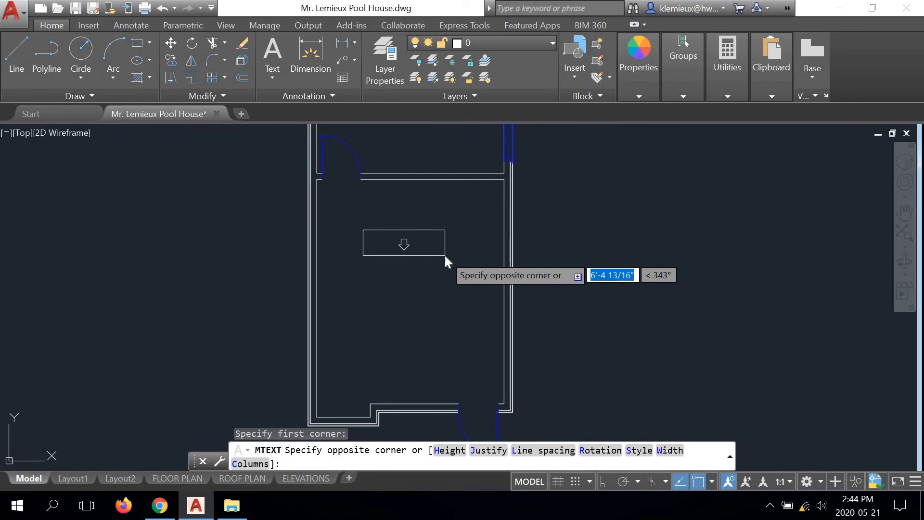
click(443, 255)
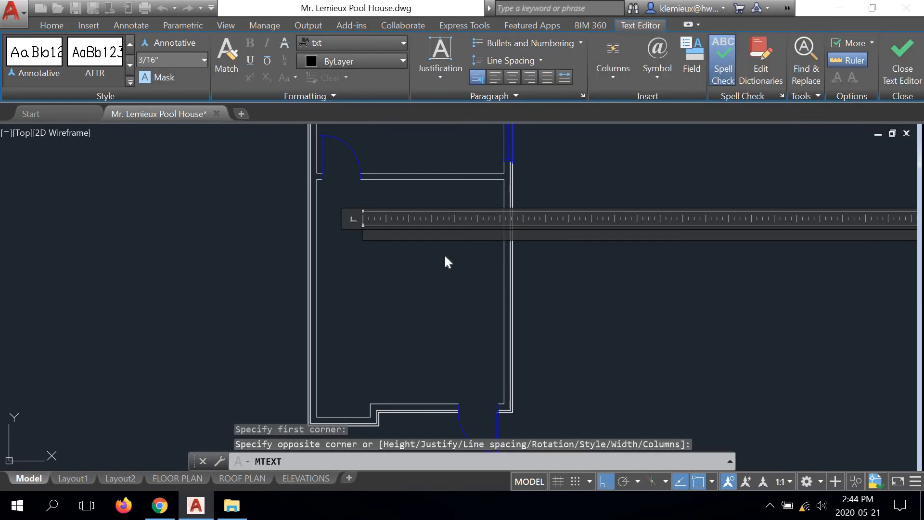
text(STORAG)
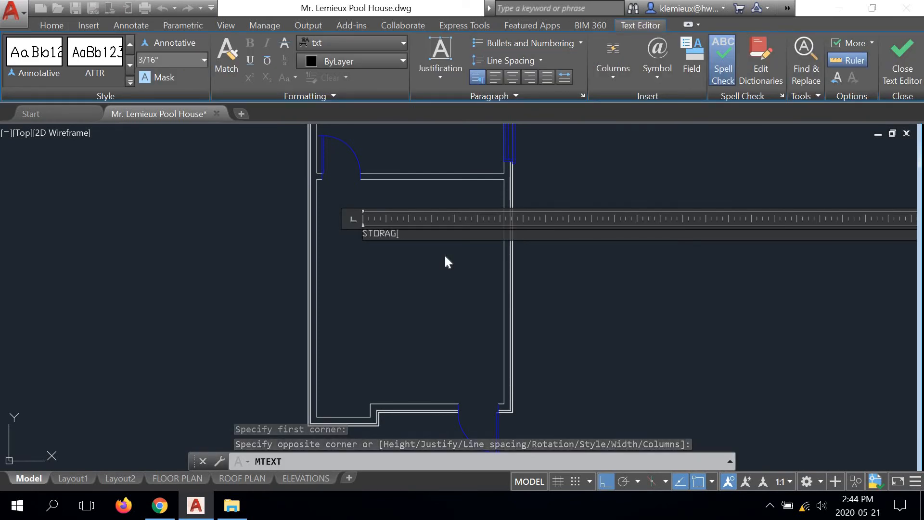
text(E ROOM)
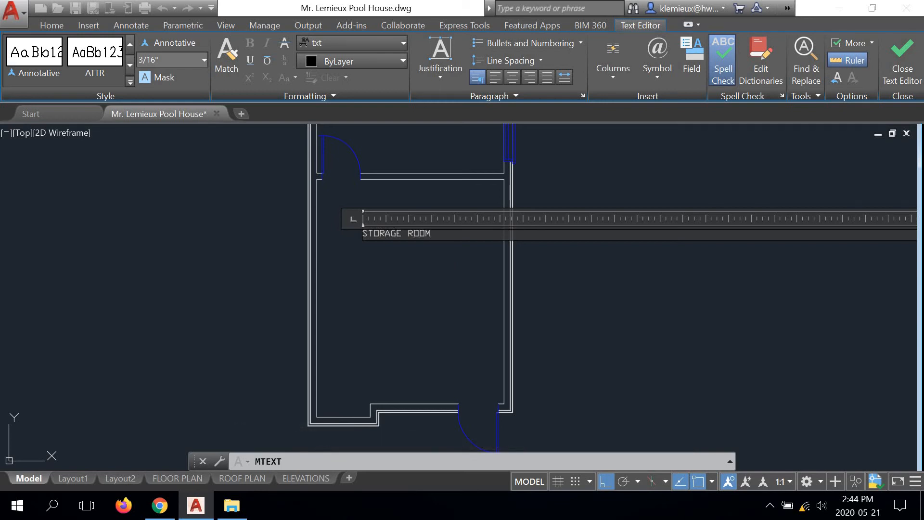
click(410, 269)
- Set the height of the whole STORAGE ROOM text to 2 1/2"
scroll(370, 237, up, 5)
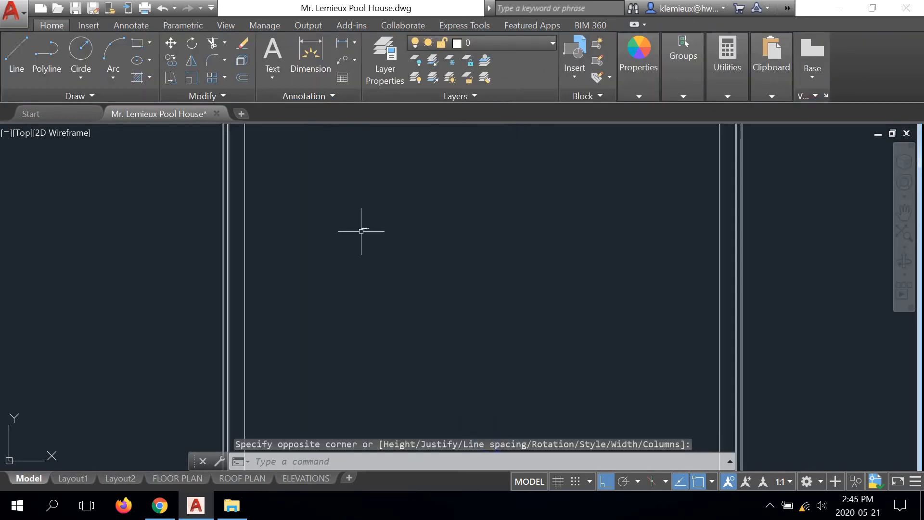
scroll(368, 212, up, 5)
scroll(356, 260, up, 4)
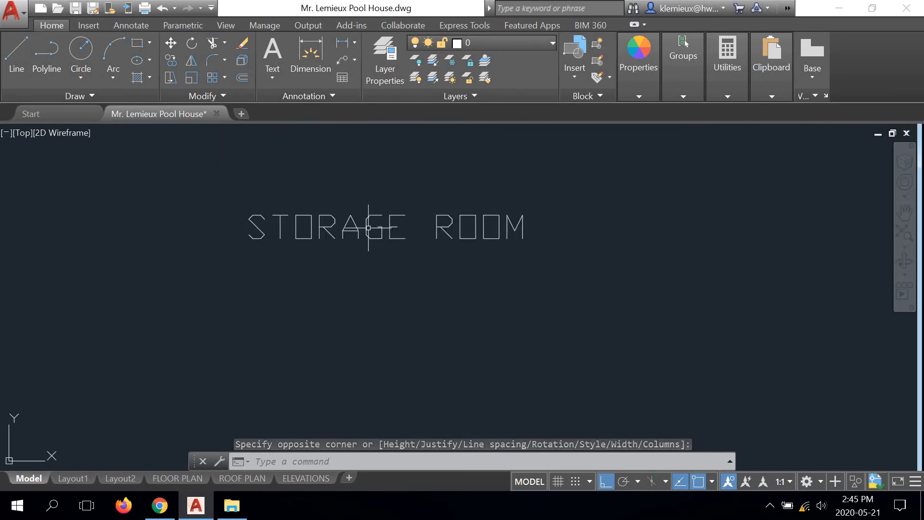
double_click(366, 229)
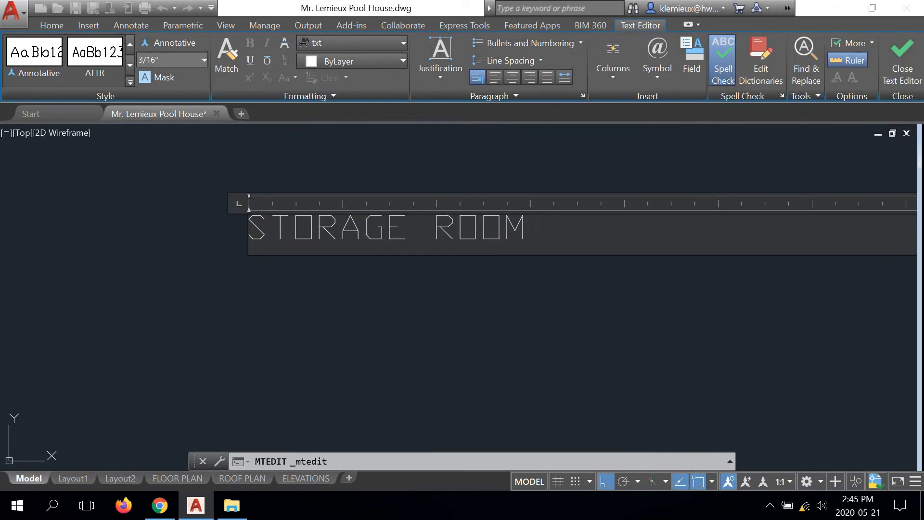
drag(532, 230, 224, 241)
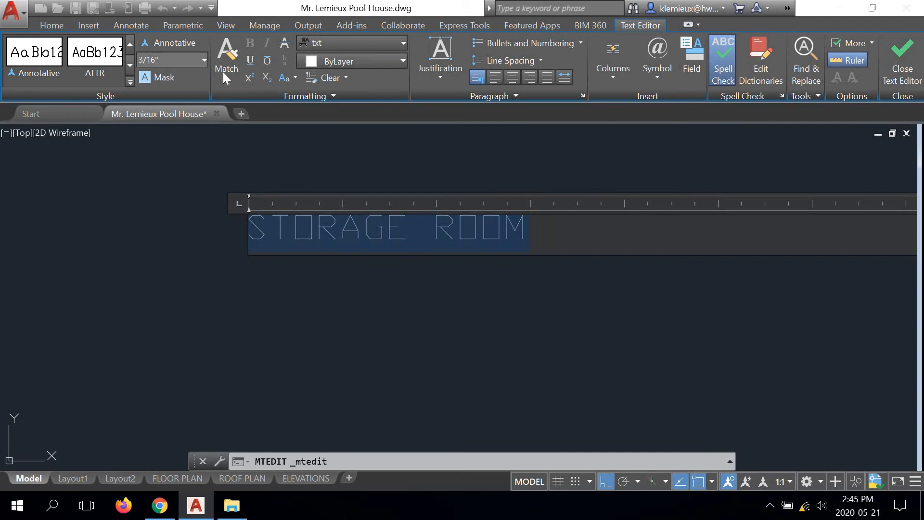
click(202, 59)
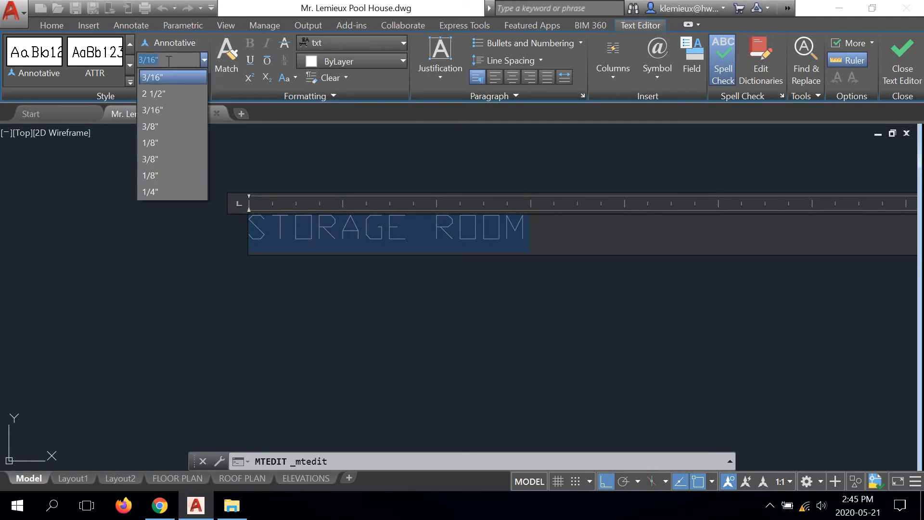
key(Down)
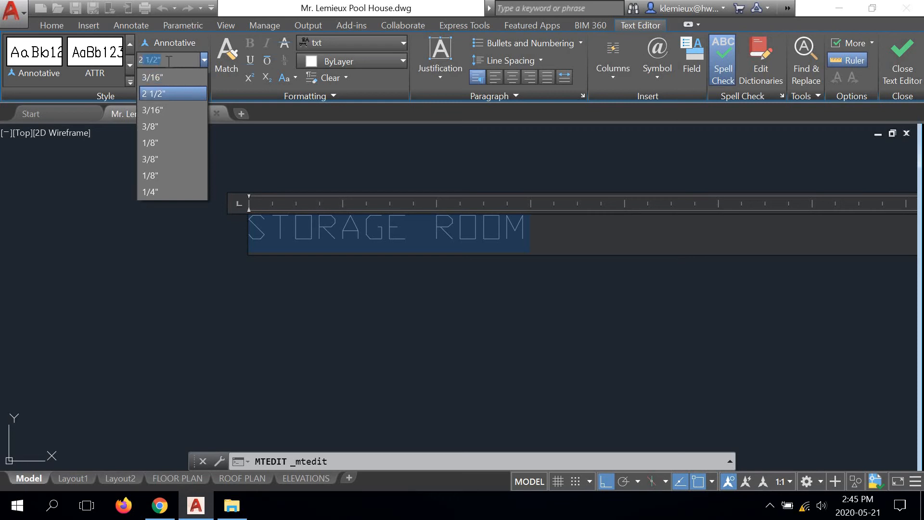
key(Return)
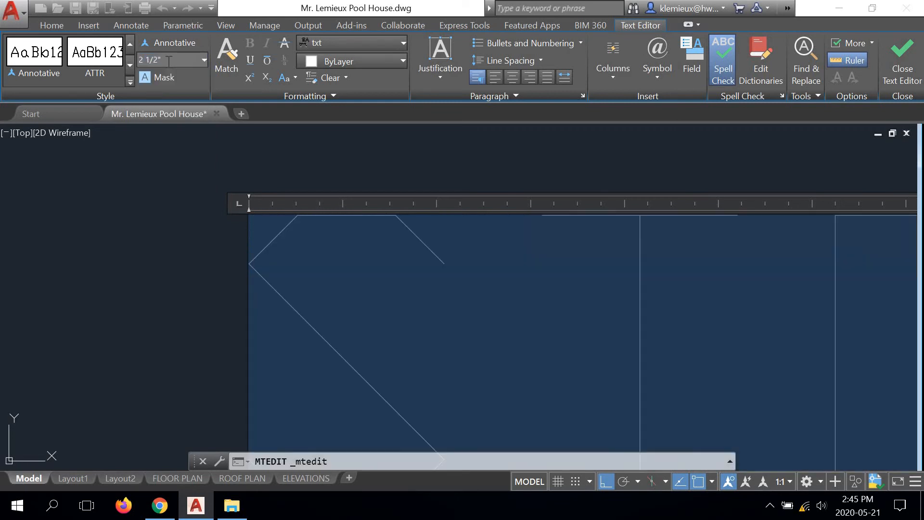
click(175, 258)
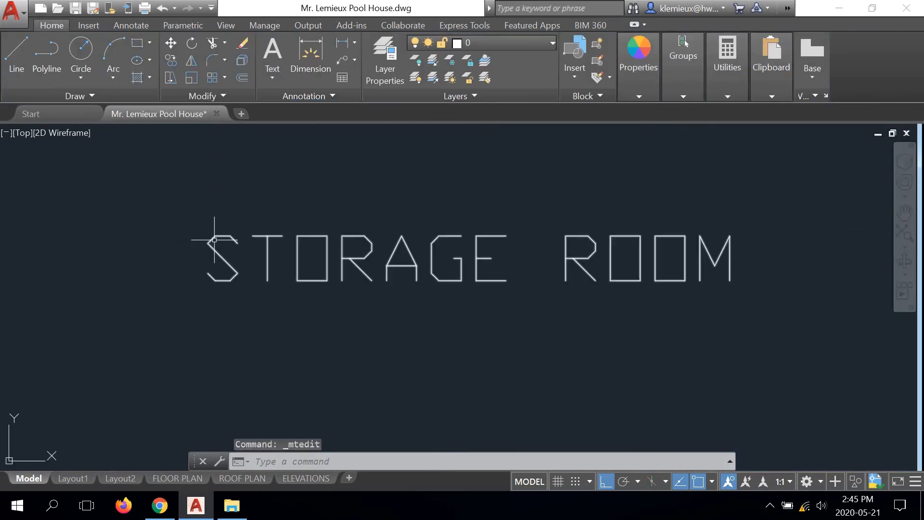
- Check the size and position of the STORAGE ROOM label relative to the surrounding room
scroll(206, 248, down, 5)
middle_drag(268, 261, 401, 255)
scroll(401, 256, down, 2)
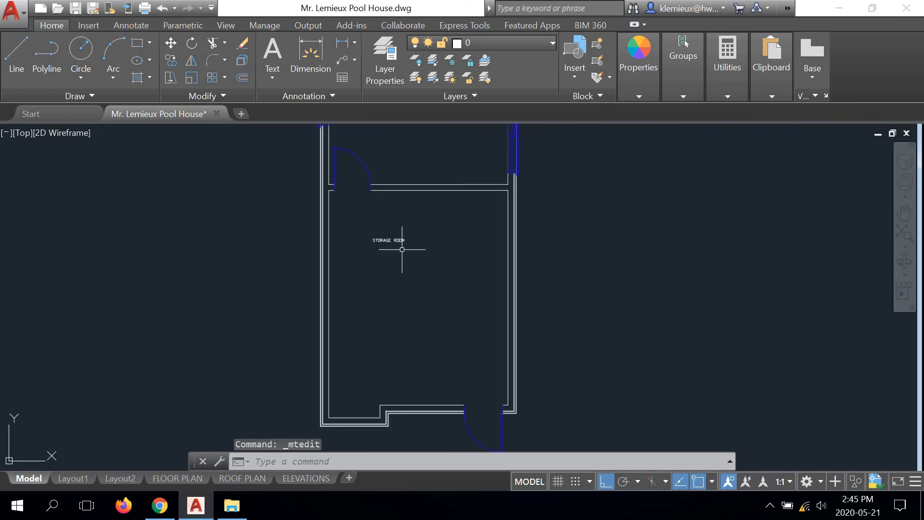
scroll(395, 248, up, 4)
scroll(392, 252, down, 2)
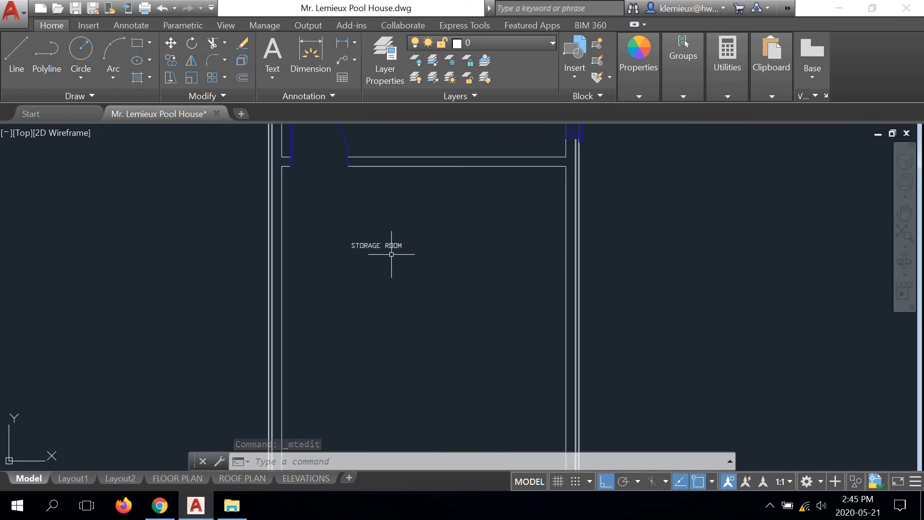
scroll(391, 254, down, 2)
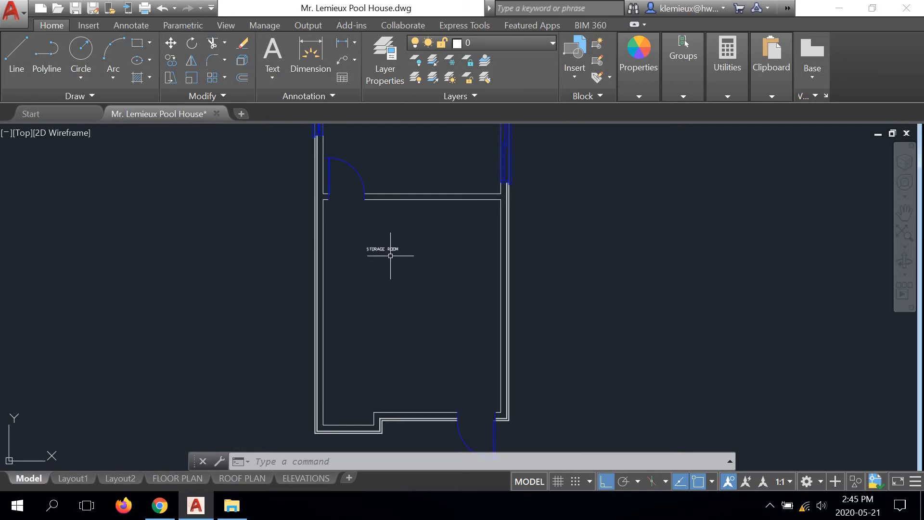
- Copy the STORAGE ROOM text once, about 4" straight below the original
scroll(390, 255, up, 8)
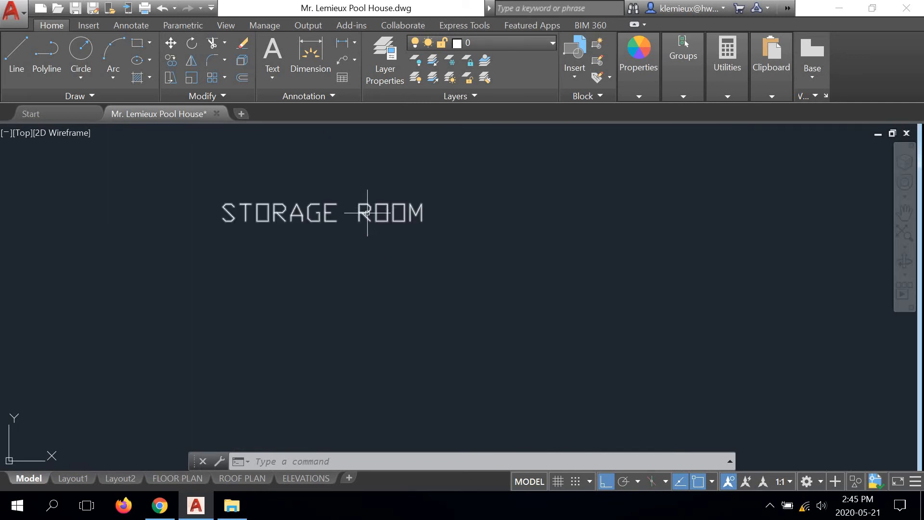
click(367, 212)
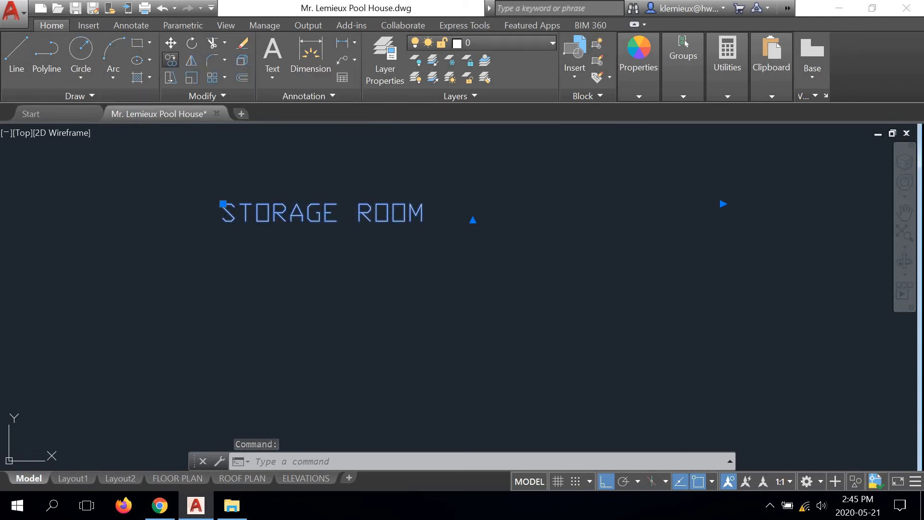
click(172, 59)
click(305, 207)
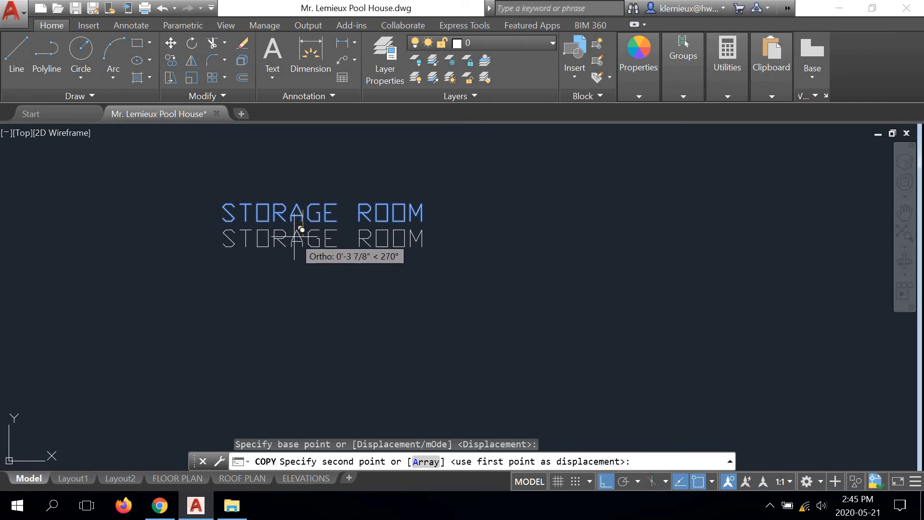
click(294, 232)
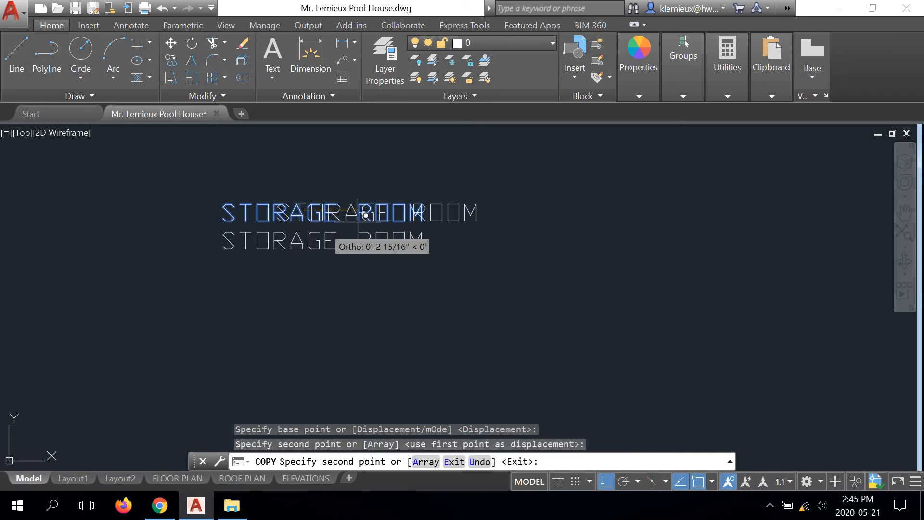
right_click(461, 196)
click(495, 219)
- Measure the storage room's clear width between the inner faces of its side walls
scroll(457, 212, down, 5)
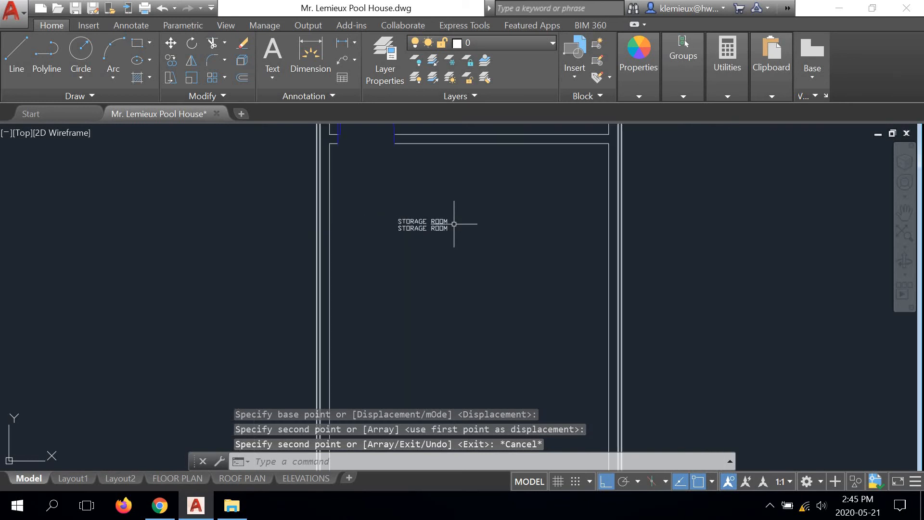
middle_drag(476, 248, 453, 225)
scroll(452, 225, down, 1)
scroll(431, 224, up, 2)
scroll(420, 222, down, 1)
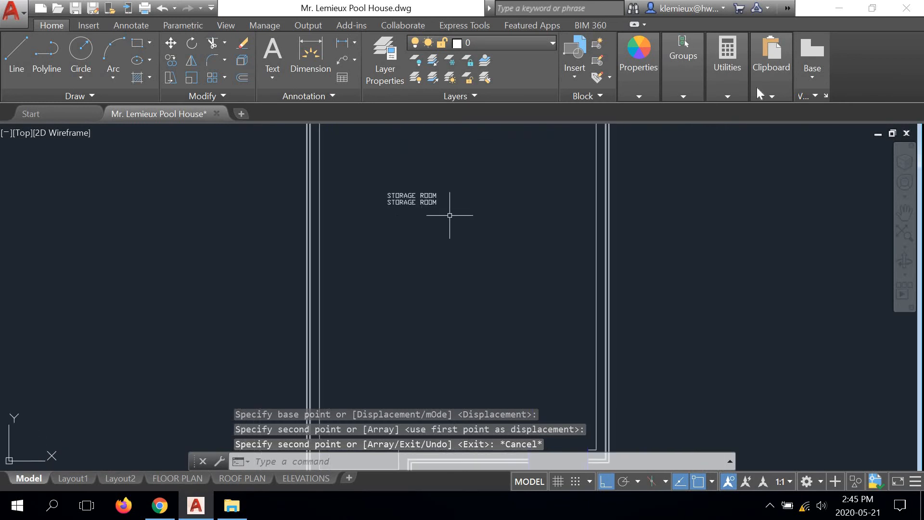
click(727, 96)
click(726, 123)
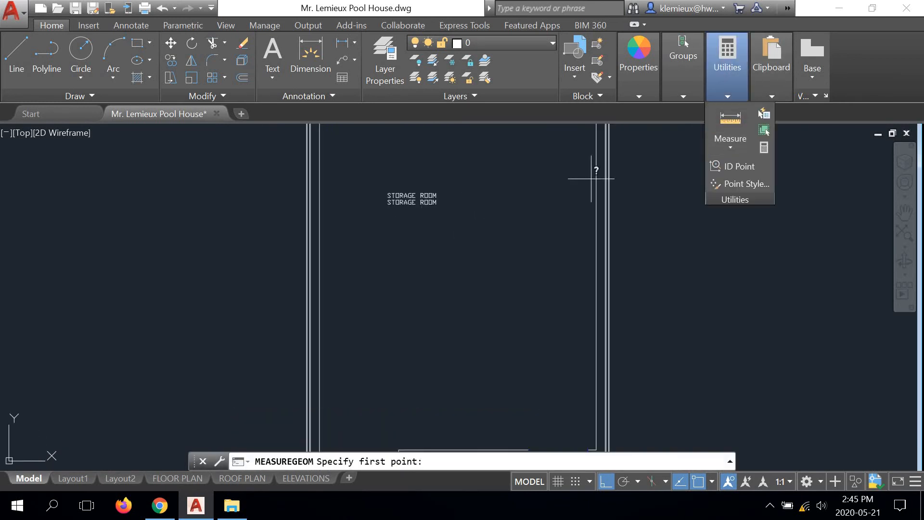
scroll(427, 248, down, 2)
middle_drag(427, 249, 423, 245)
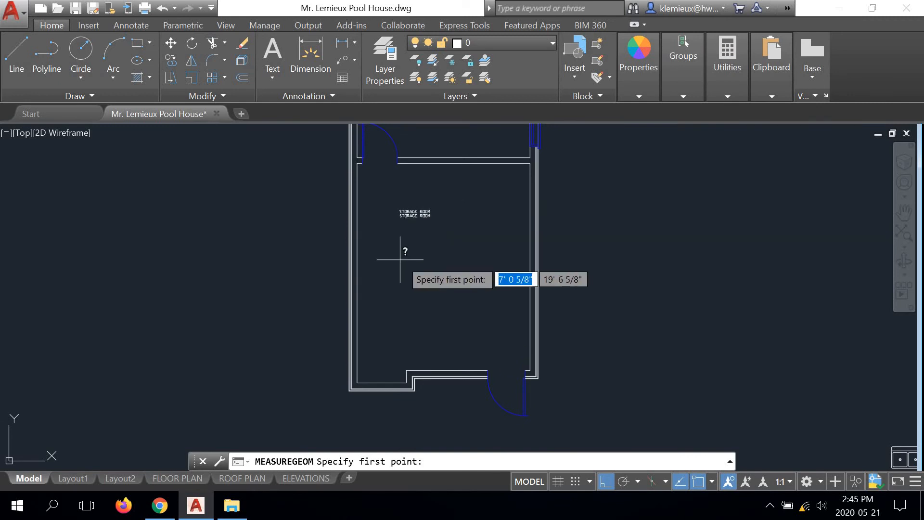
click(357, 253)
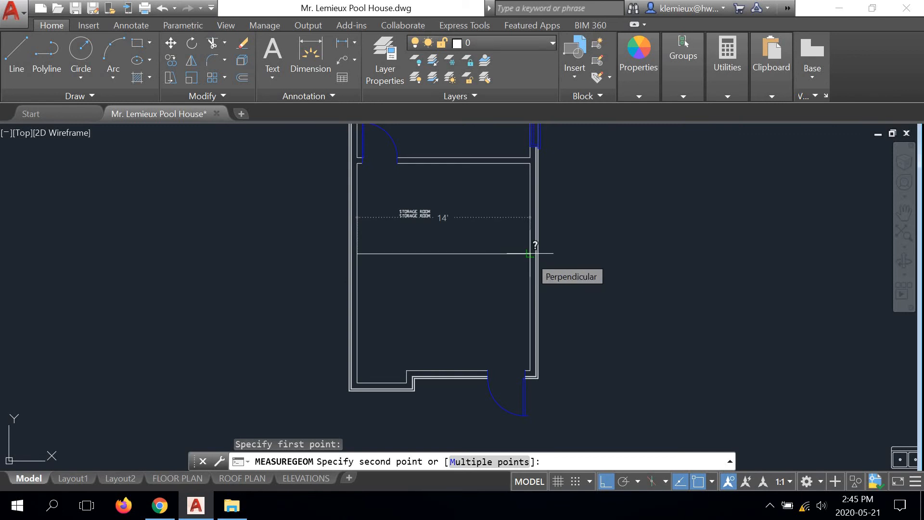
right_click(488, 244)
click(513, 269)
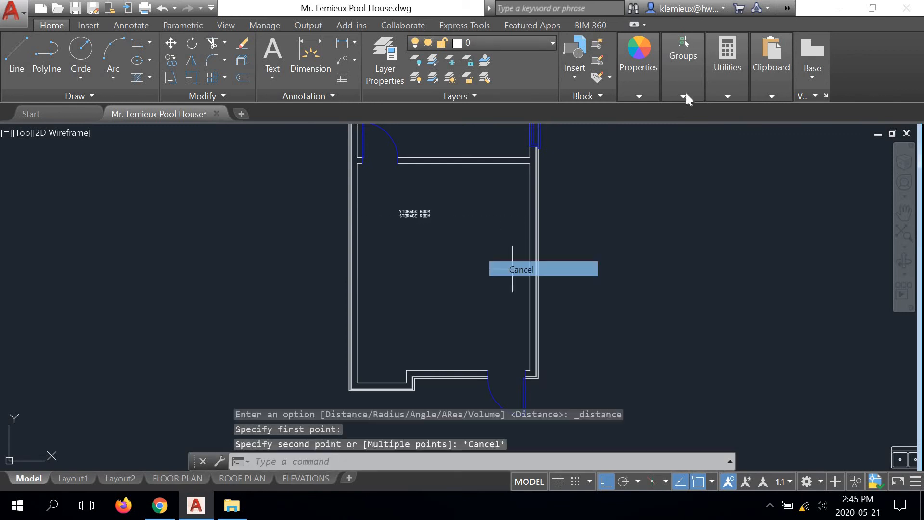
- Measure the storage room's clear depth from the upper wall's inner face to the lower wall beside the exterior door
click(724, 96)
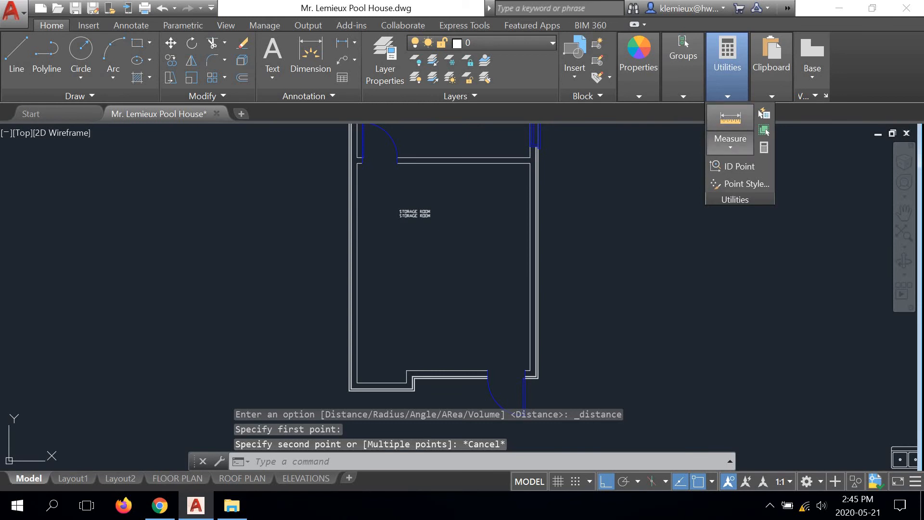
click(729, 122)
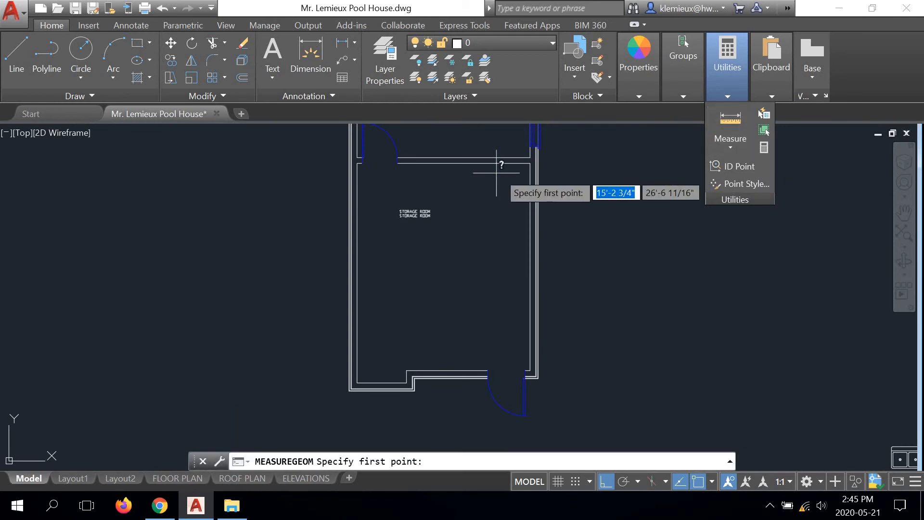
click(456, 164)
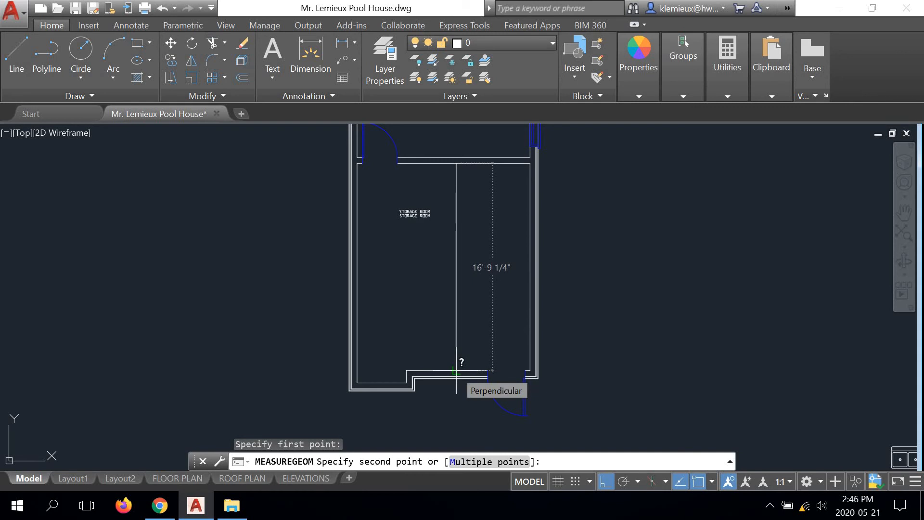
right_click(470, 320)
click(495, 342)
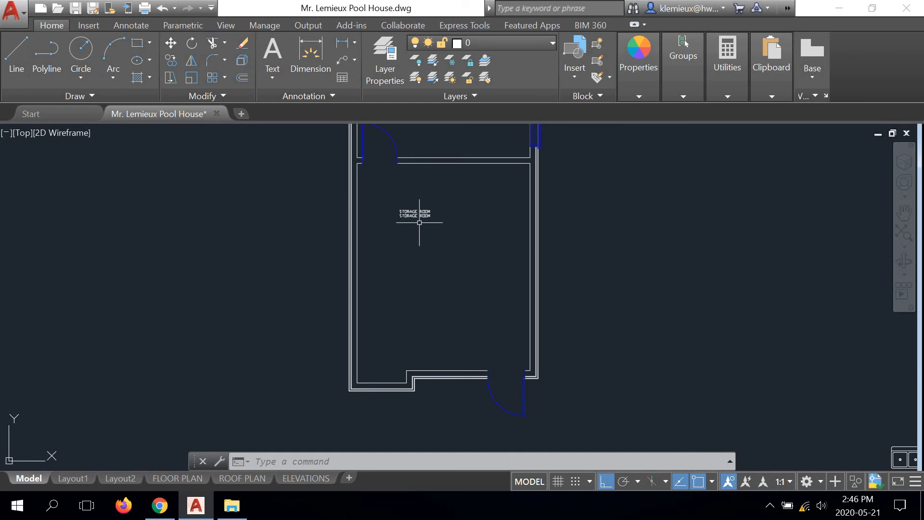
- Replace the text of the lower STORAGE ROOM copy with the room size 14' X 16'-9"
scroll(419, 223, up, 8)
click(409, 194)
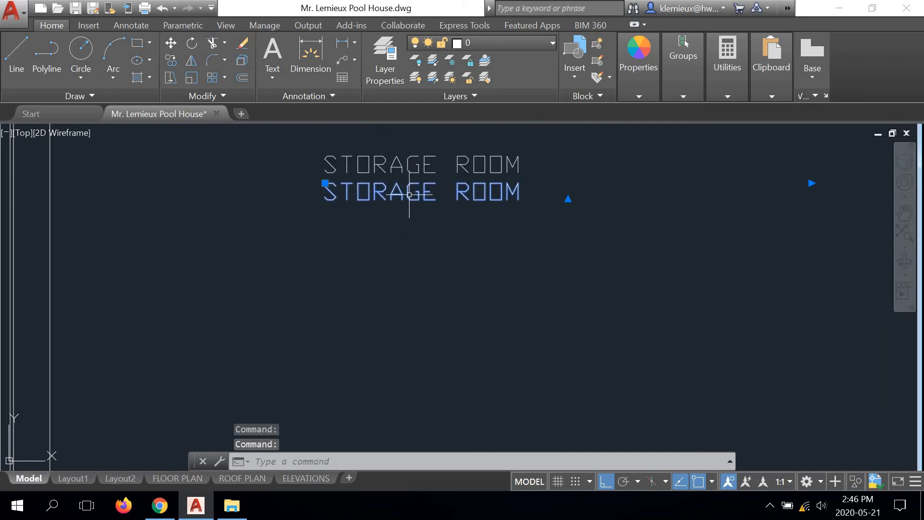
click(409, 199)
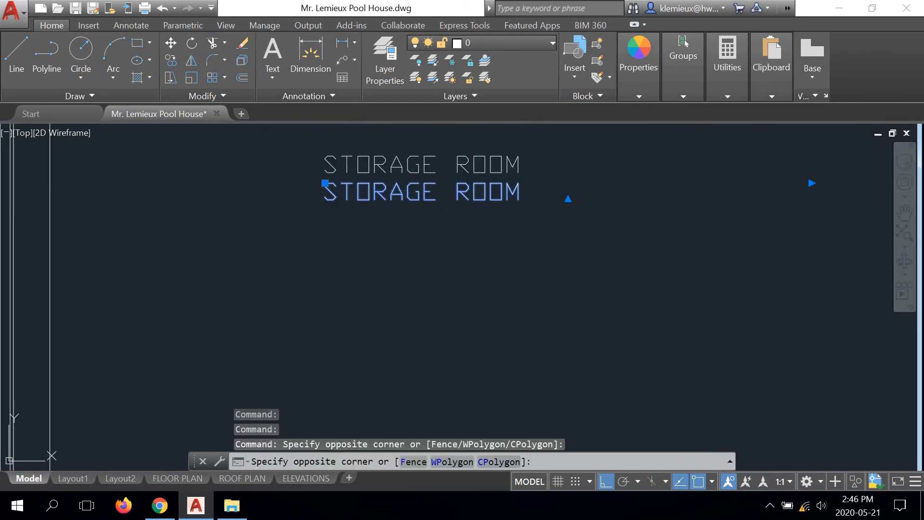
double_click(409, 191)
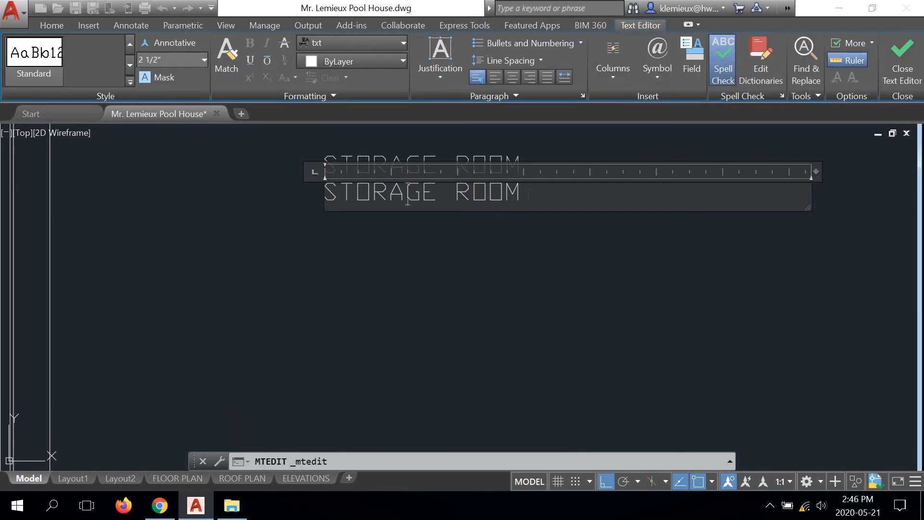
drag(520, 193, 309, 203)
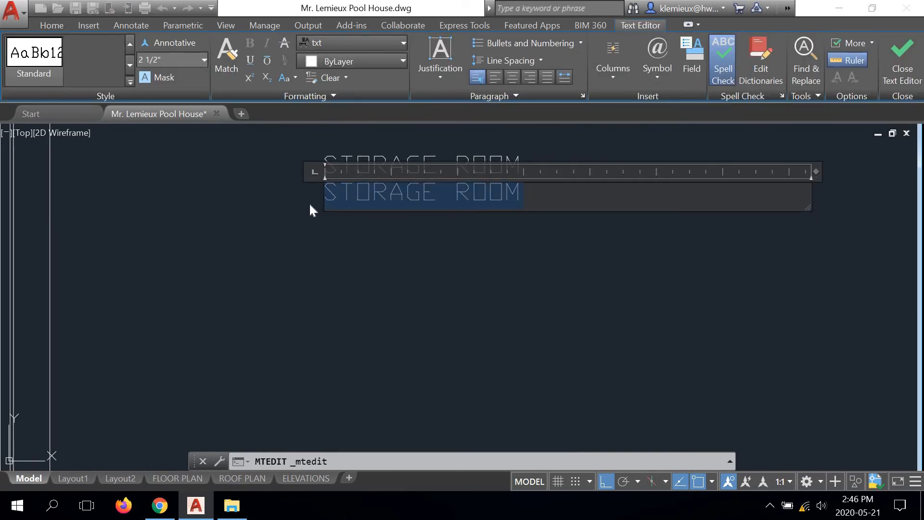
text(14')
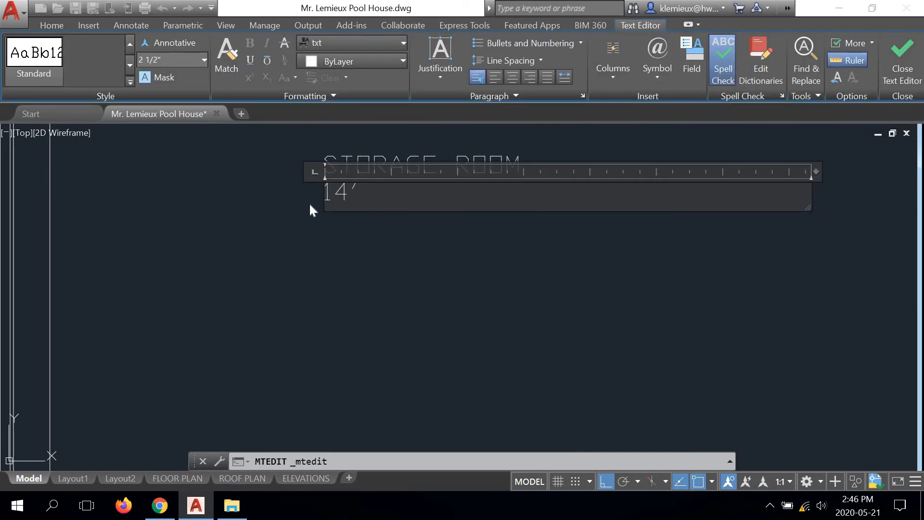
text( X 16'-9")
click(394, 259)
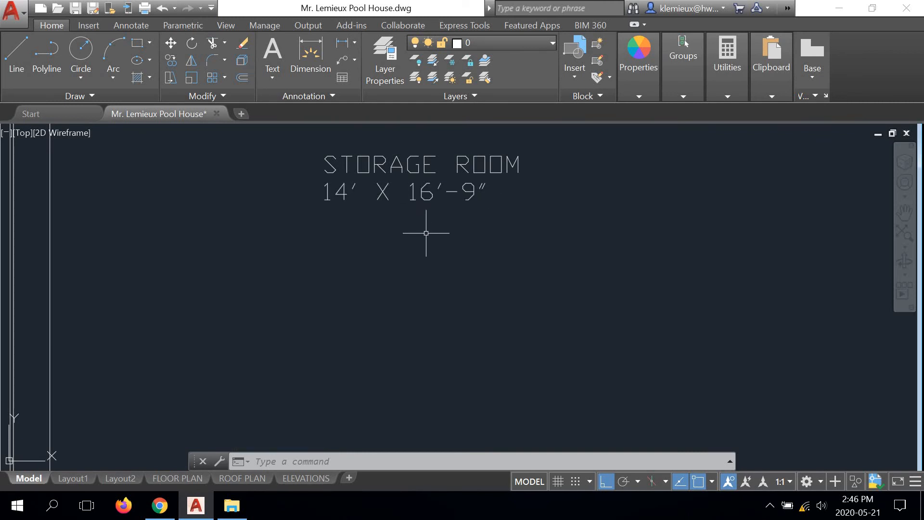
- Move the 14' X 16'-9" line horizontally so it sits centered beneath STORAGE ROOM
mouse_move(426, 233)
middle_down()
mouse_move(378, 262)
mouse_move(356, 259)
middle_up()
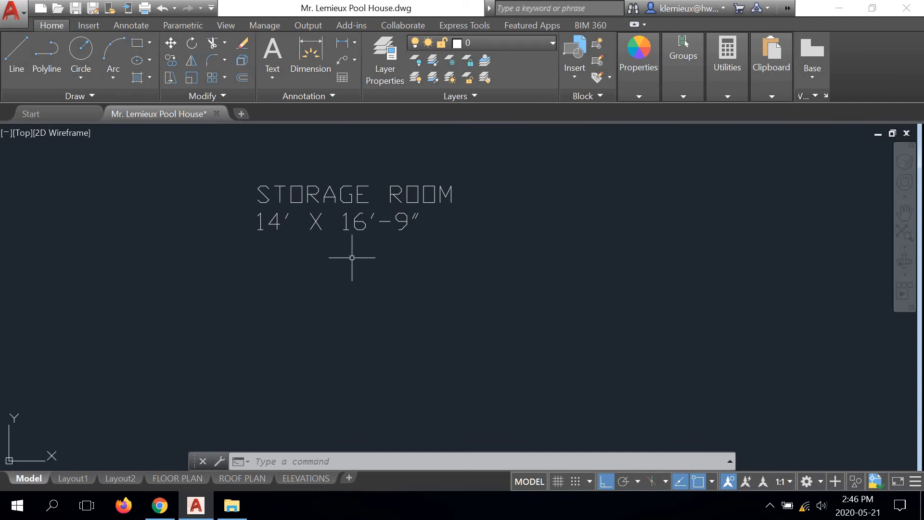
click(406, 221)
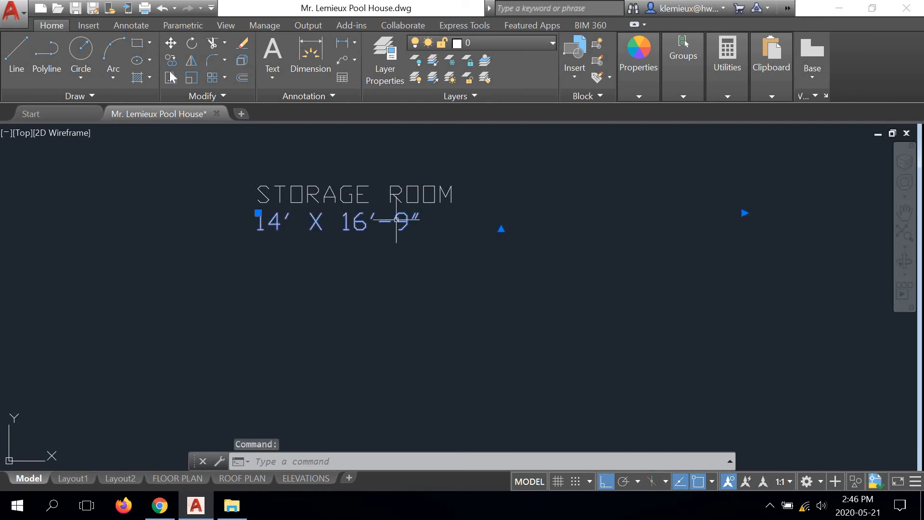
click(170, 43)
click(392, 273)
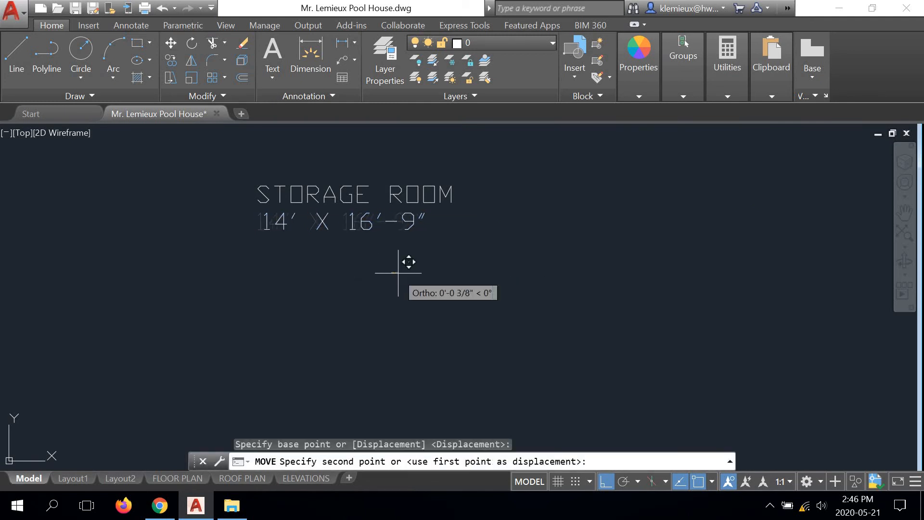
click(410, 273)
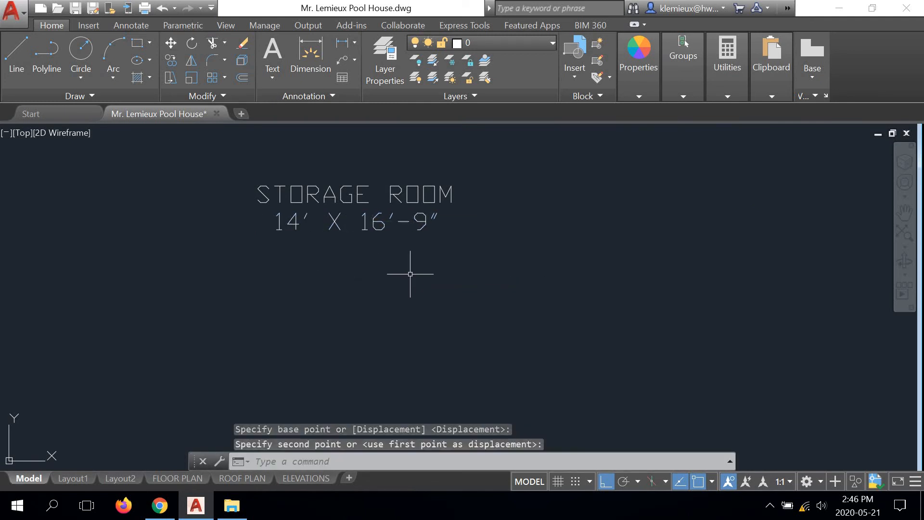
- Turn off ortho mode and move both label lines together to the middle of the storage room
scroll(486, 261, down, 5)
click(483, 238)
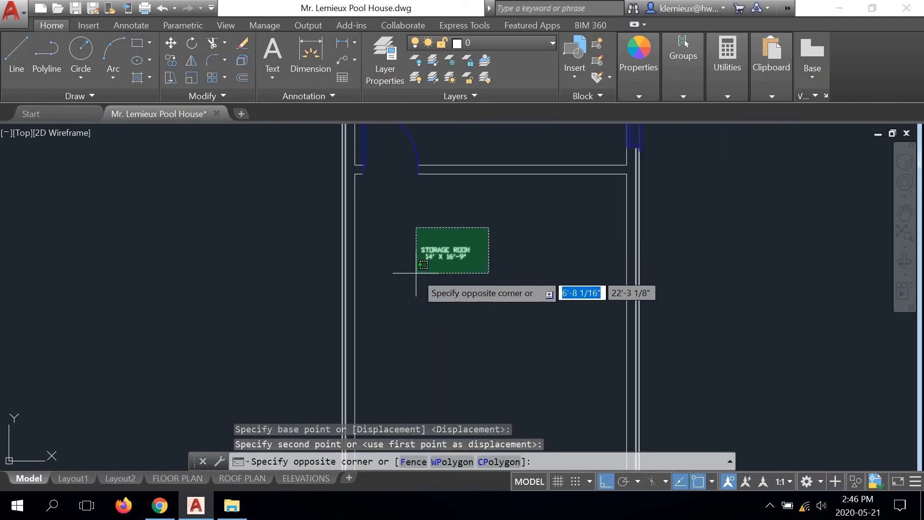
click(414, 268)
click(605, 482)
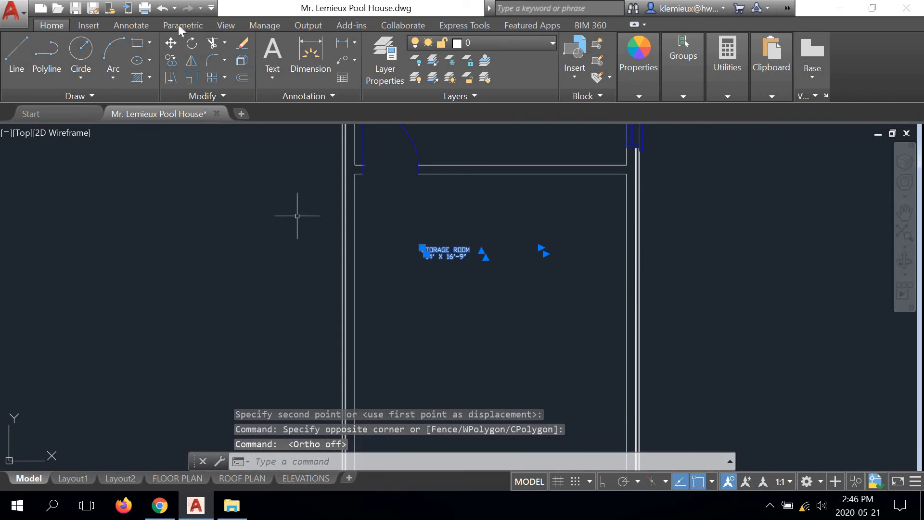
click(171, 43)
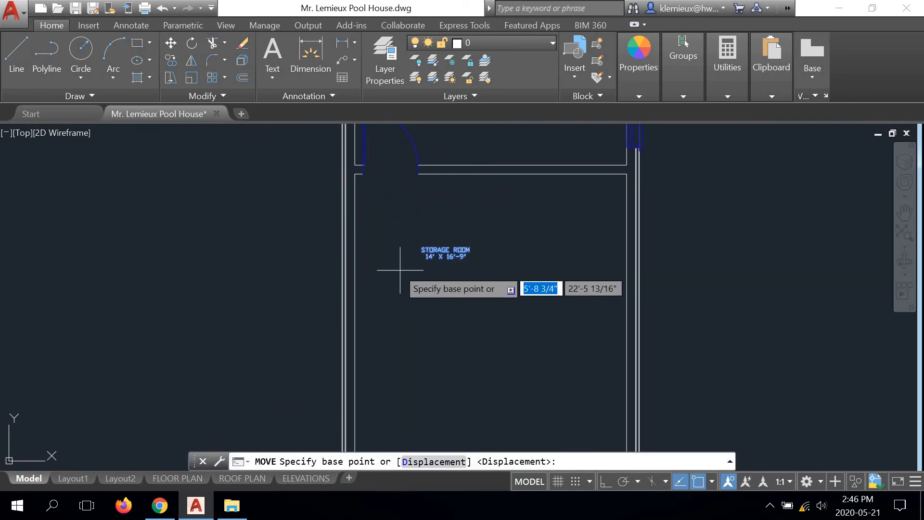
click(423, 283)
middle_drag(486, 338, 435, 274)
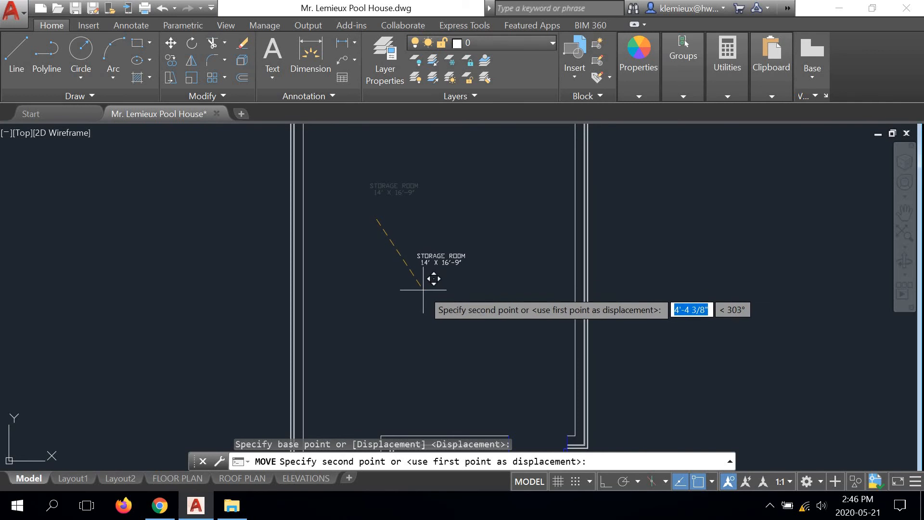
click(436, 282)
- Copy the two-line storage room label about 18'-4" up into the middle of the large room above
scroll(474, 264, down, 4)
click(464, 282)
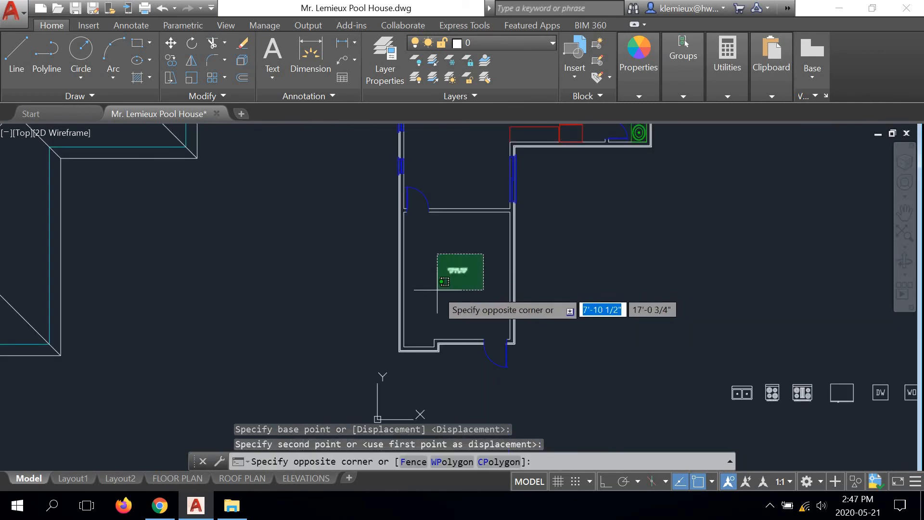
click(407, 263)
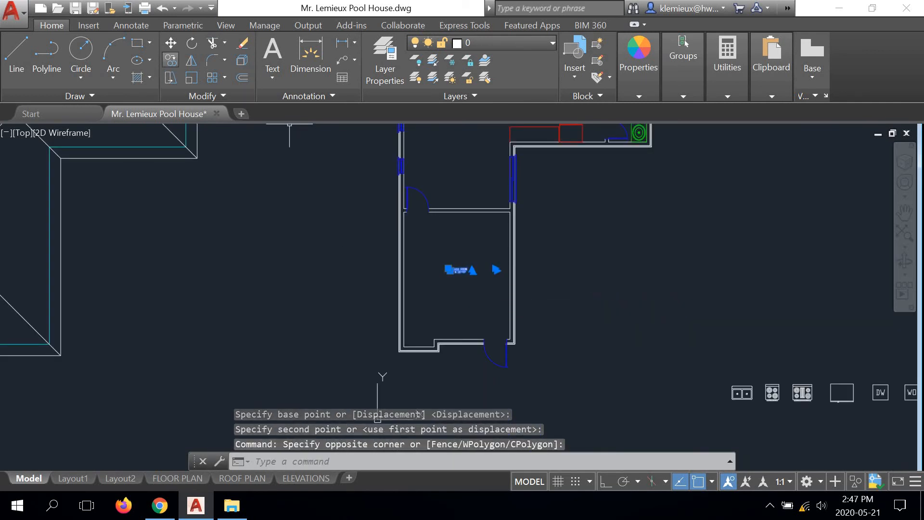
click(170, 61)
click(461, 268)
middle_drag(439, 144, 439, 262)
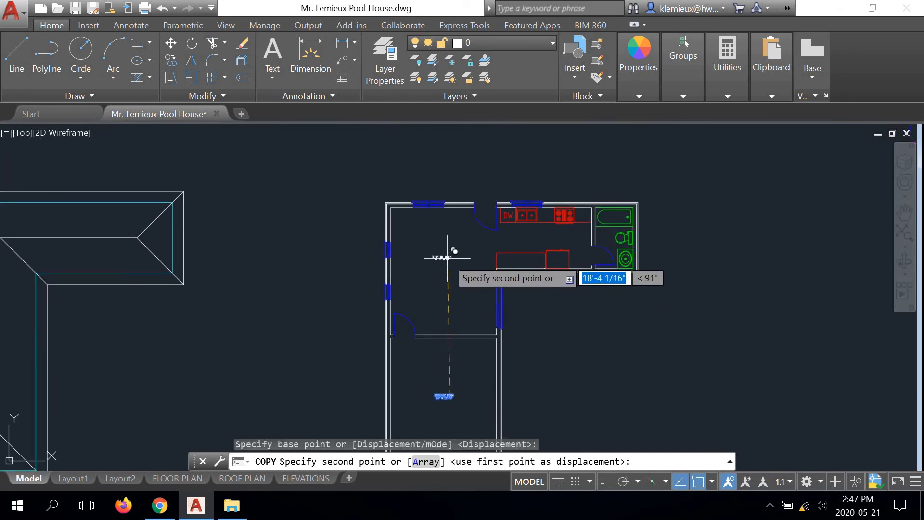
click(448, 258)
- Place two more copies of the label, one in the kitchen between the counters and one in the bathroom beside the toilet
scroll(541, 238, up, 2)
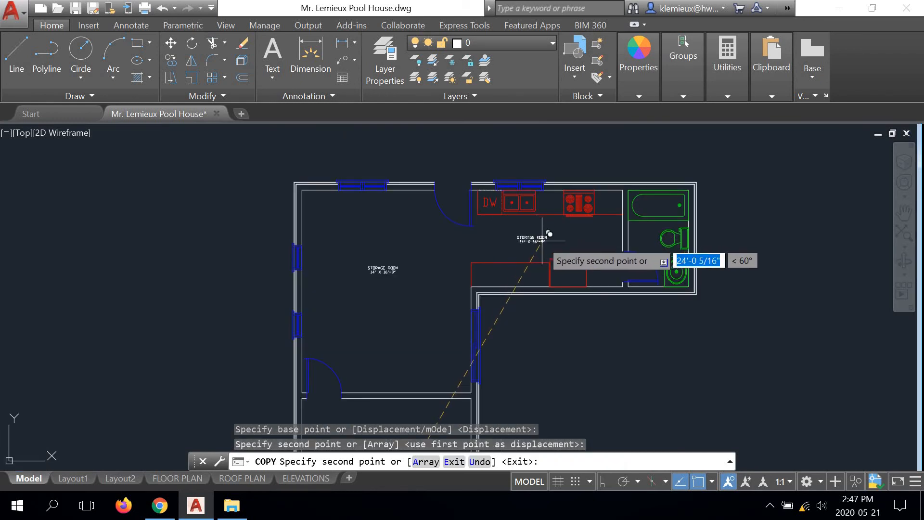
click(554, 232)
scroll(541, 229, up, 4)
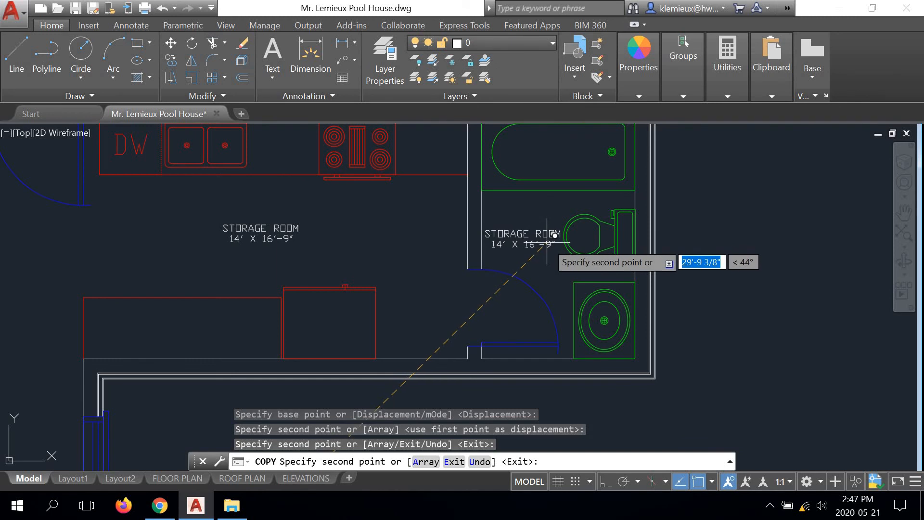
click(554, 234)
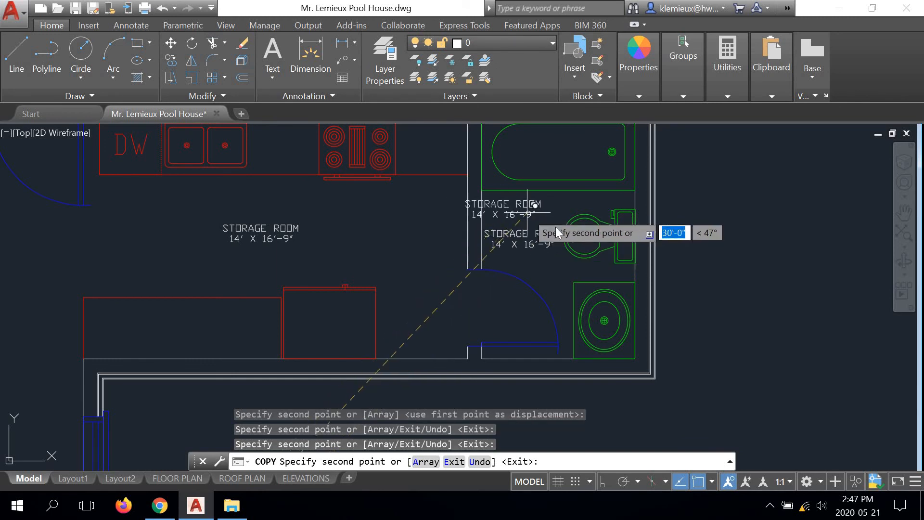
right_click(533, 207)
click(560, 237)
scroll(558, 234, down, 5)
scroll(385, 236, up, 6)
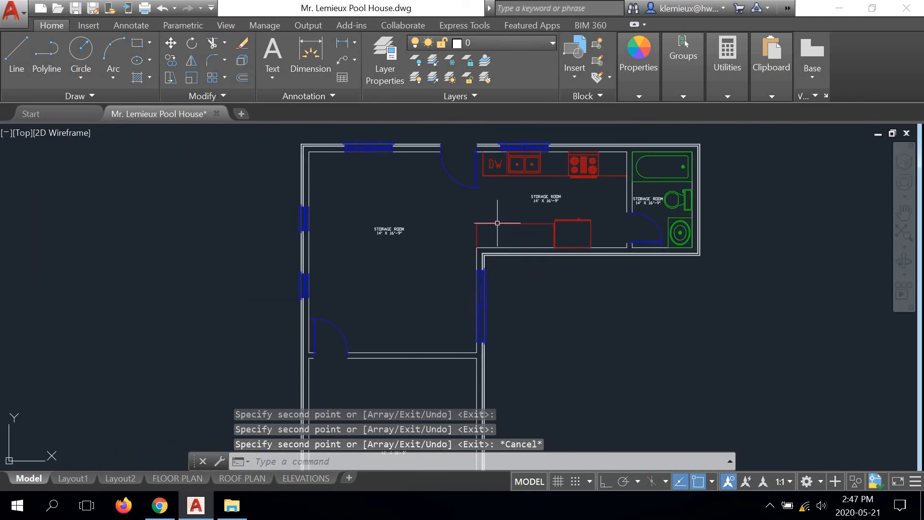
- Change the name line of the label in the large upper room to SITTING ROOM
scroll(384, 232, up, 4)
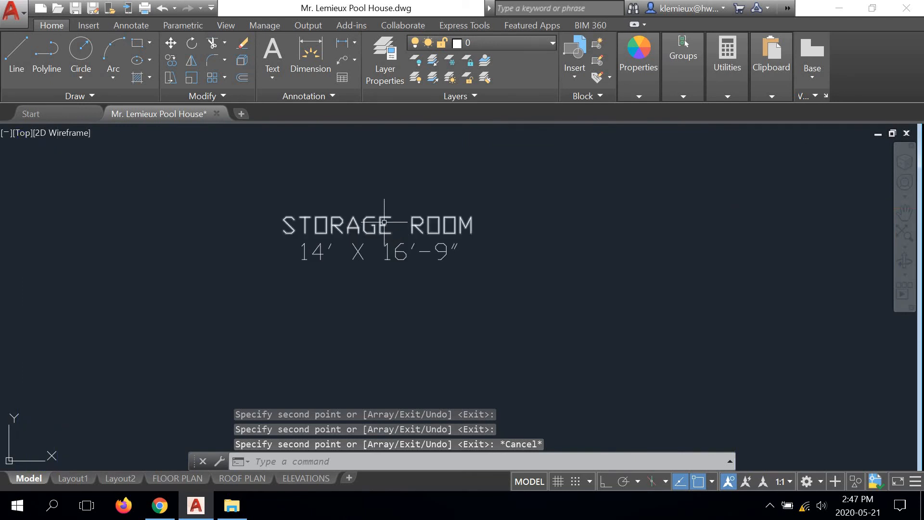
double_click(384, 225)
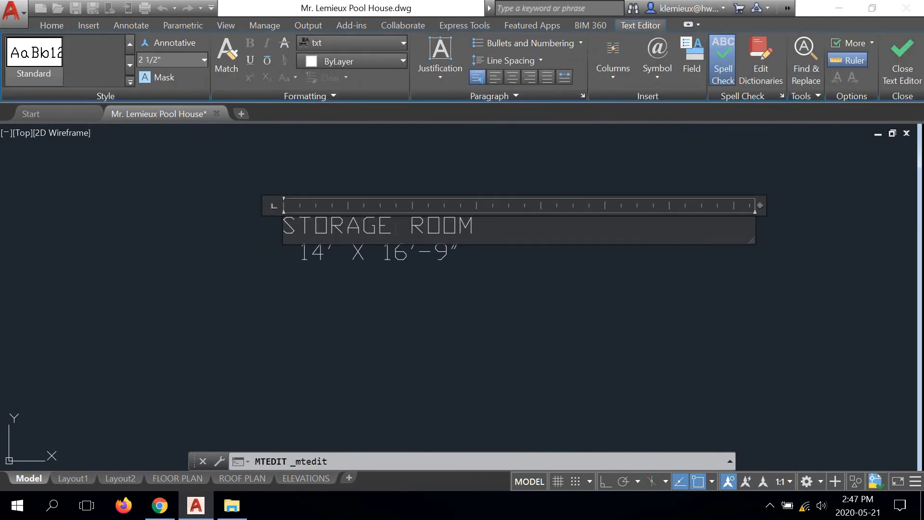
key(BackSpace)
key(BackSpace)
key(BackSpace)
key(BackSpace)
key(BackSpace)
key(BackSpace)
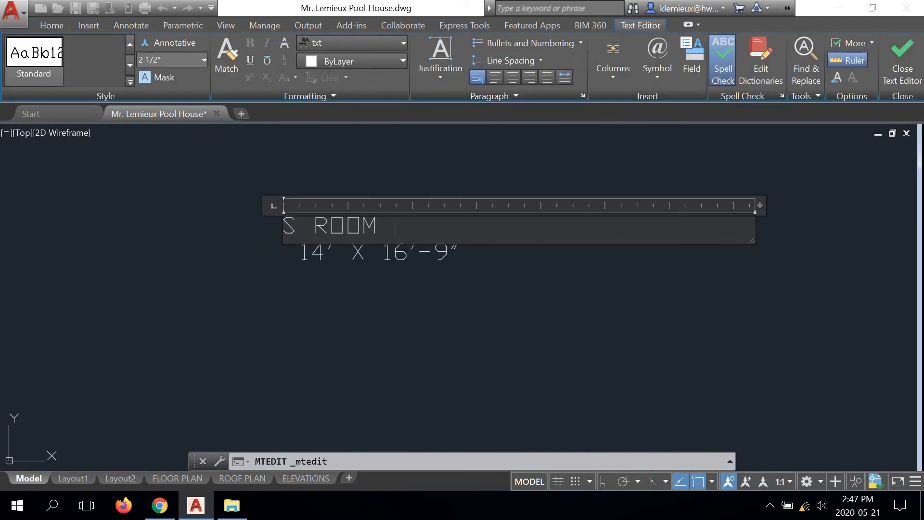
text(ITTING)
click(415, 305)
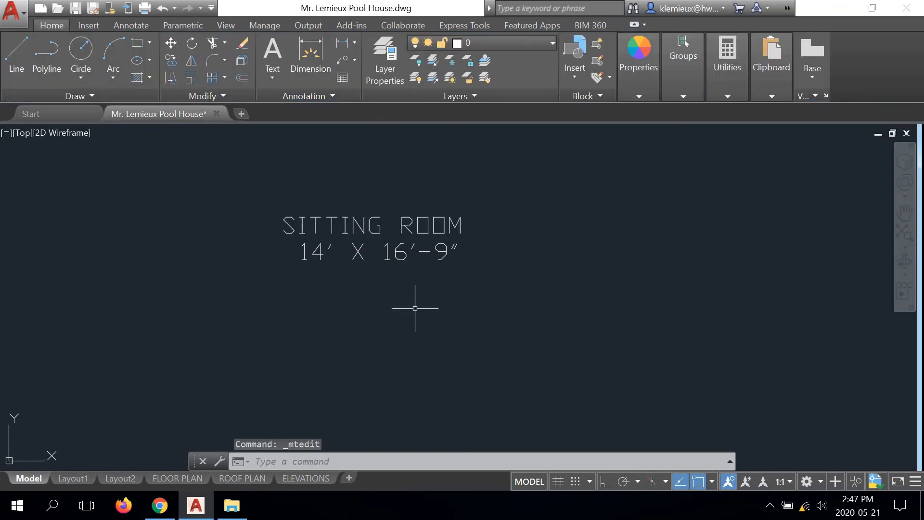
- Turn on ortho mode and measure the sitting room's width from its left interior wall to the opposite wall
scroll(433, 289, down, 4)
middle_drag(458, 290, 450, 248)
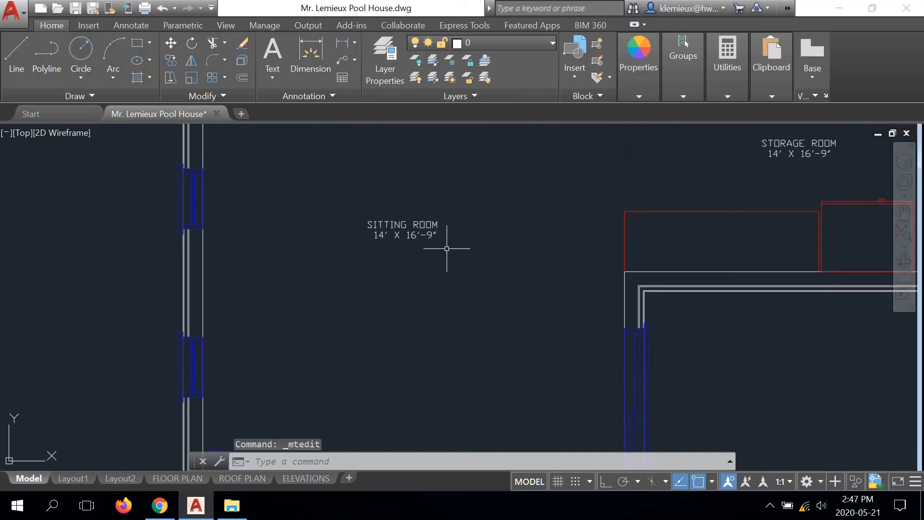
scroll(450, 248, down, 2)
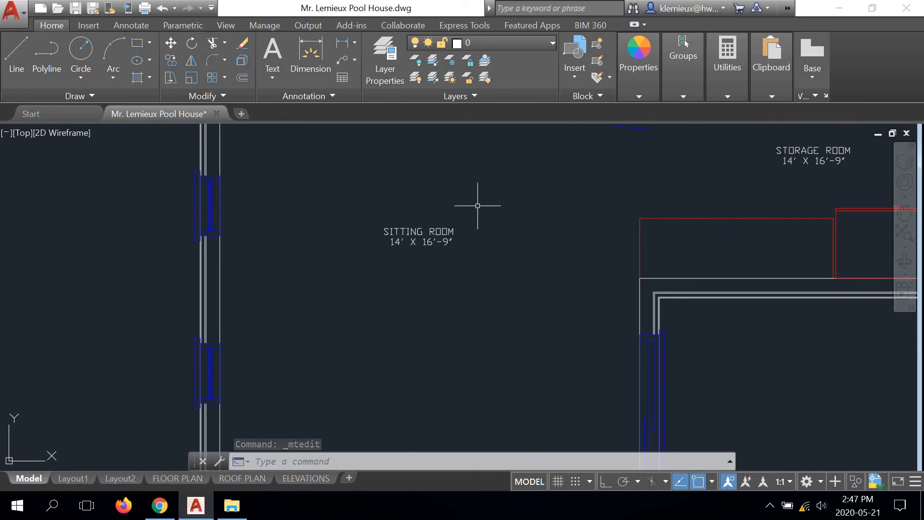
scroll(510, 198, down, 2)
click(728, 92)
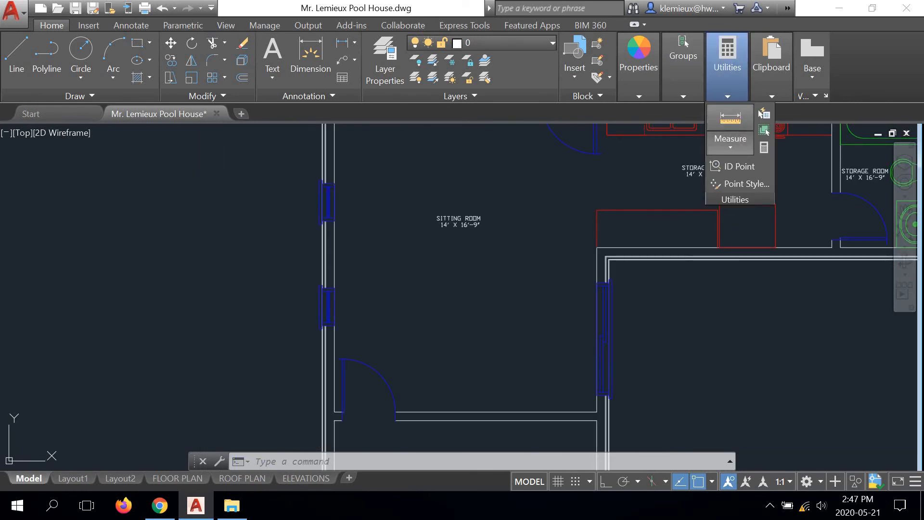
click(730, 119)
click(334, 273)
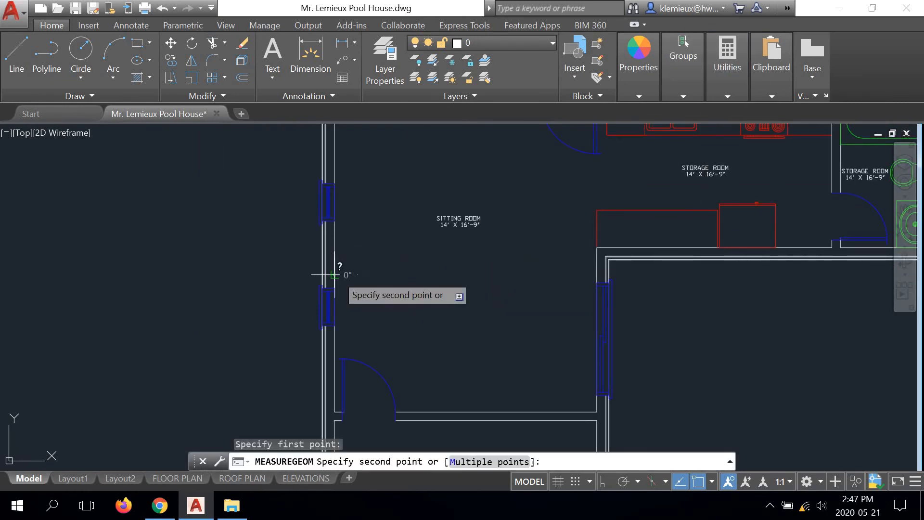
click(606, 482)
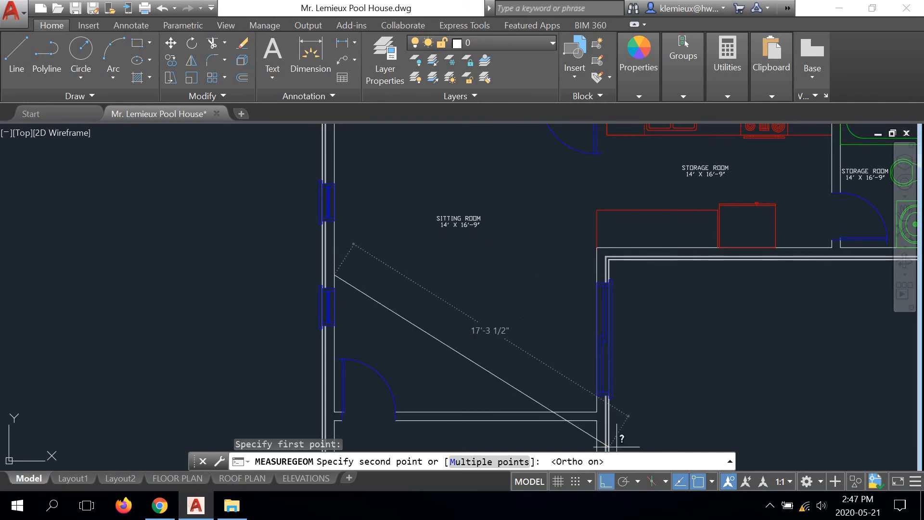
right_click(576, 280)
click(602, 294)
scroll(553, 291, down, 2)
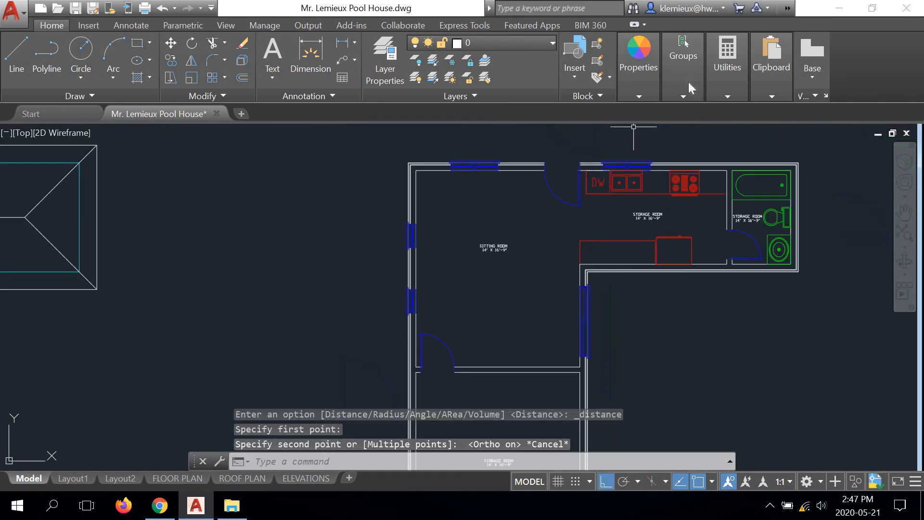
- Measure the sitting room's length from the upper interior wall down to the partition above the storage room
click(686, 94)
right_click(513, 189)
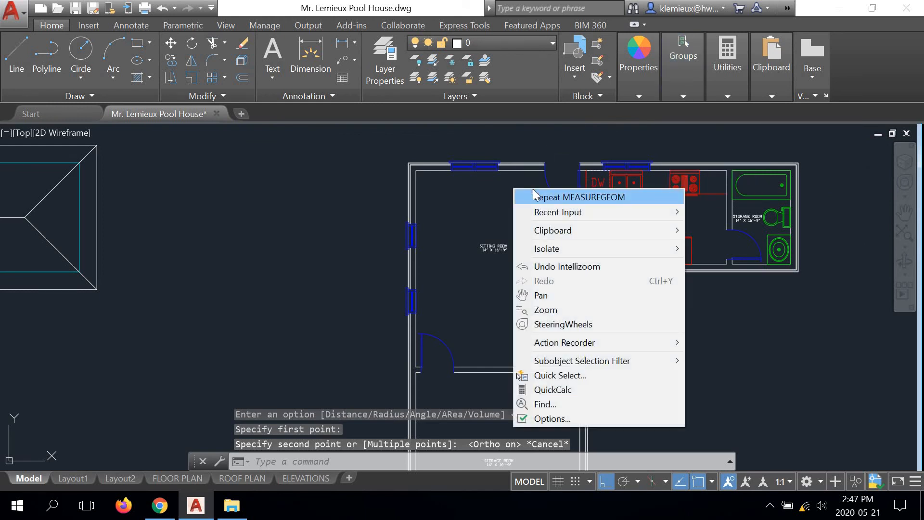
click(533, 192)
click(573, 236)
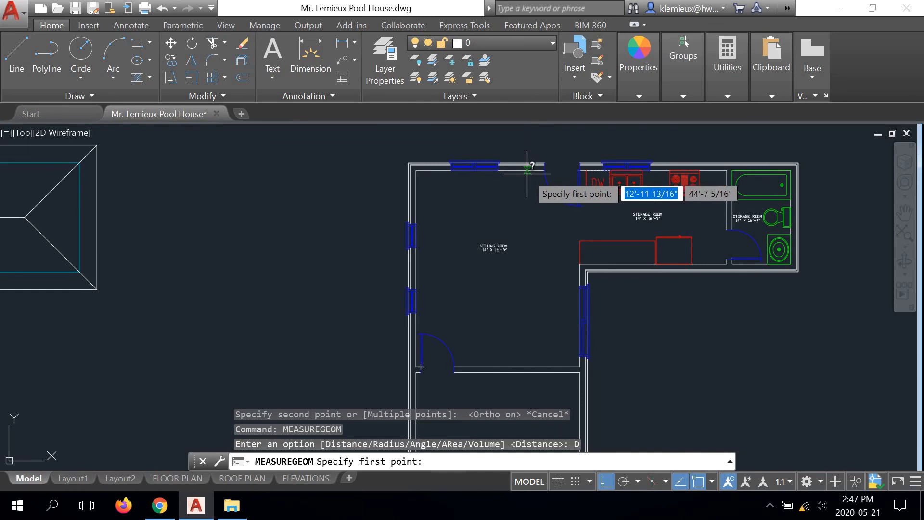
click(563, 170)
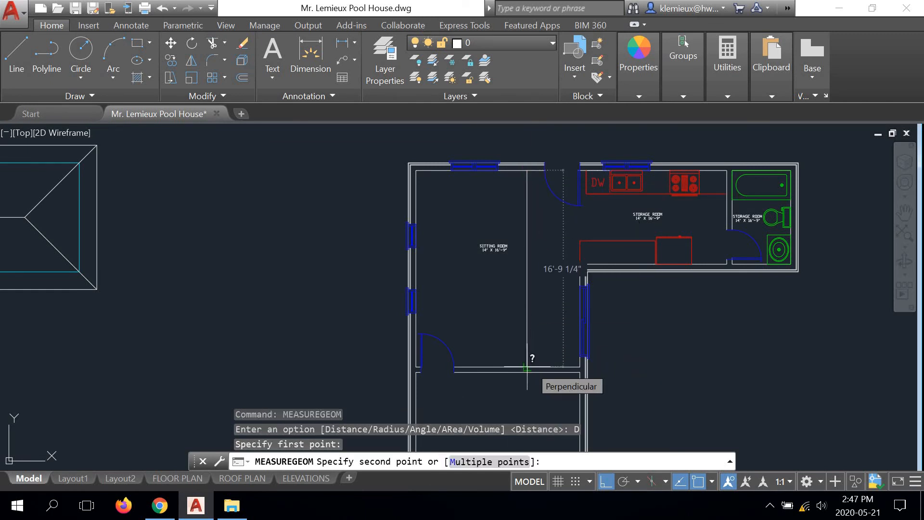
right_click(533, 334)
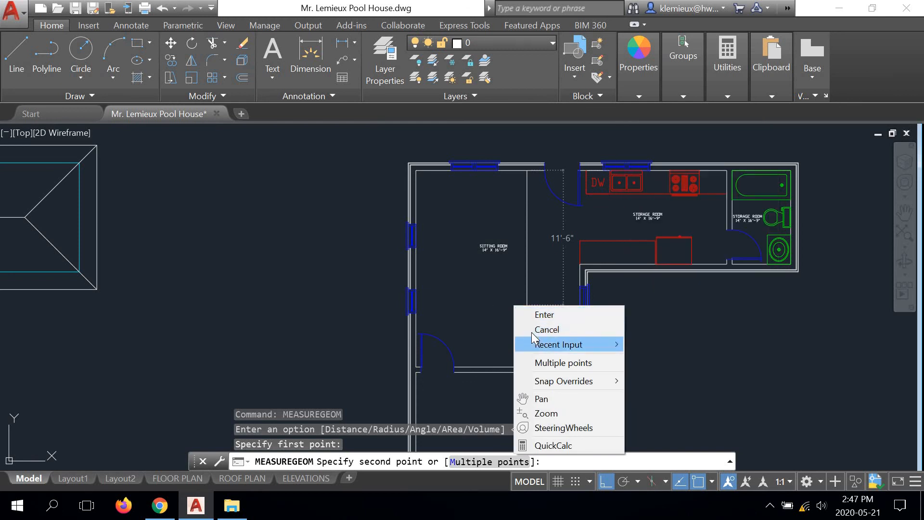
click(533, 330)
- Move the SITTING ROOM text horizontally so it sits centered above its size line
scroll(525, 213, up, 8)
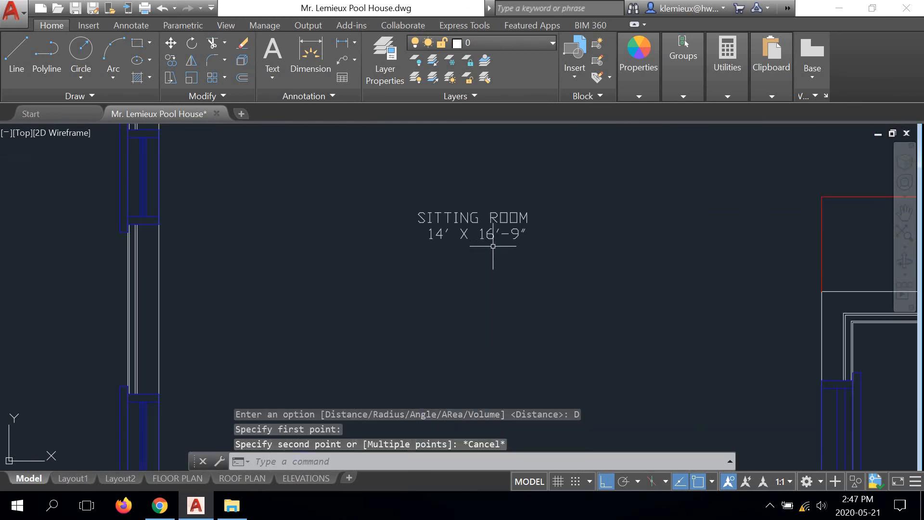
click(524, 213)
click(171, 43)
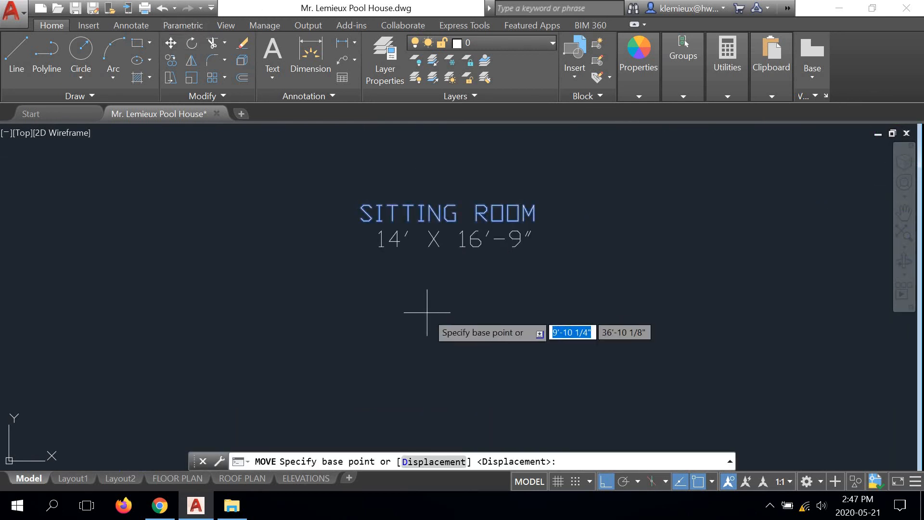
click(426, 313)
click(438, 294)
scroll(440, 250, down, 2)
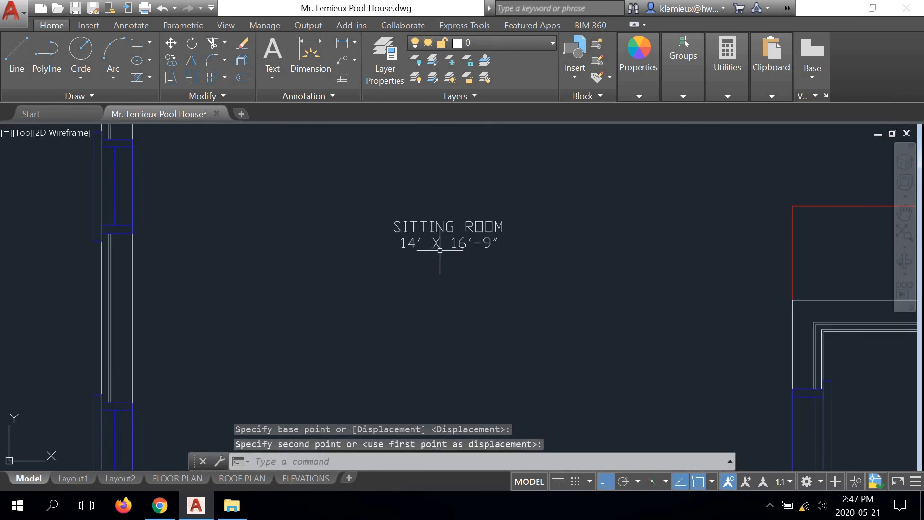
- Change the name line of the label between the kitchen counters to GALLEY KITCHEN
scroll(440, 250, down, 6)
scroll(522, 214, up, 5)
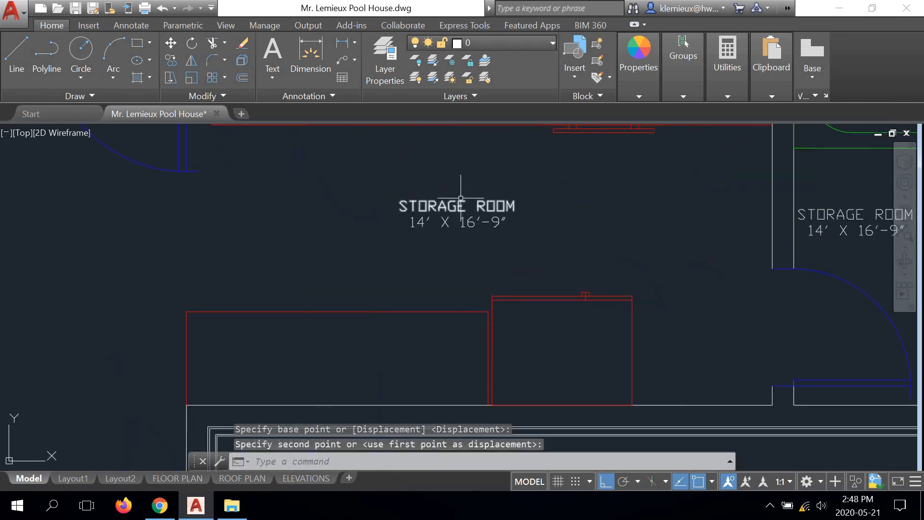
double_click(458, 209)
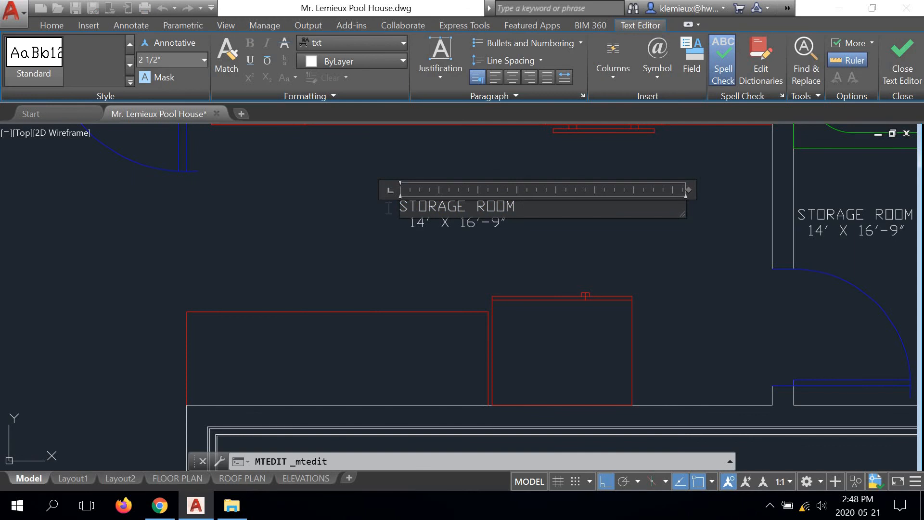
text(GALL)
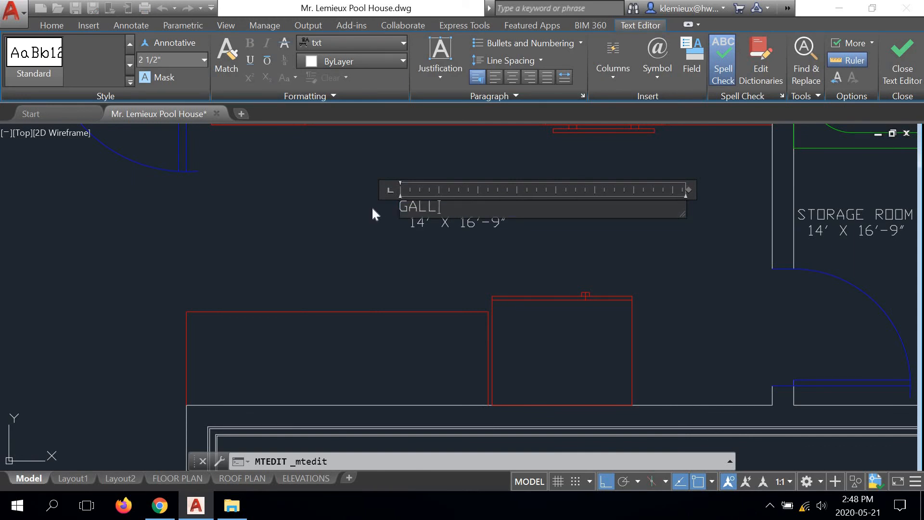
text(EY KITCHEN)
click(391, 262)
- Measure the galley kitchen's depth from the upper interior wall to the lower interior wall
scroll(471, 220, down, 2)
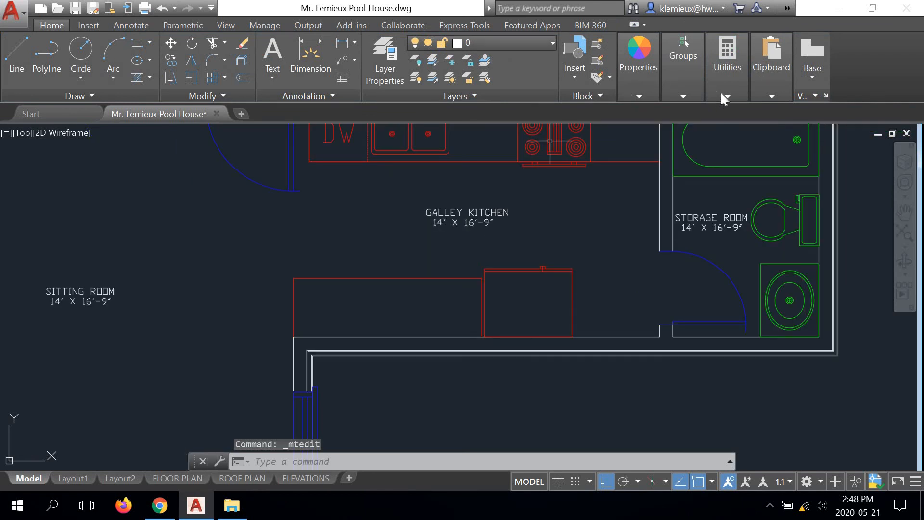
click(727, 96)
click(730, 126)
middle_drag(564, 200, 530, 242)
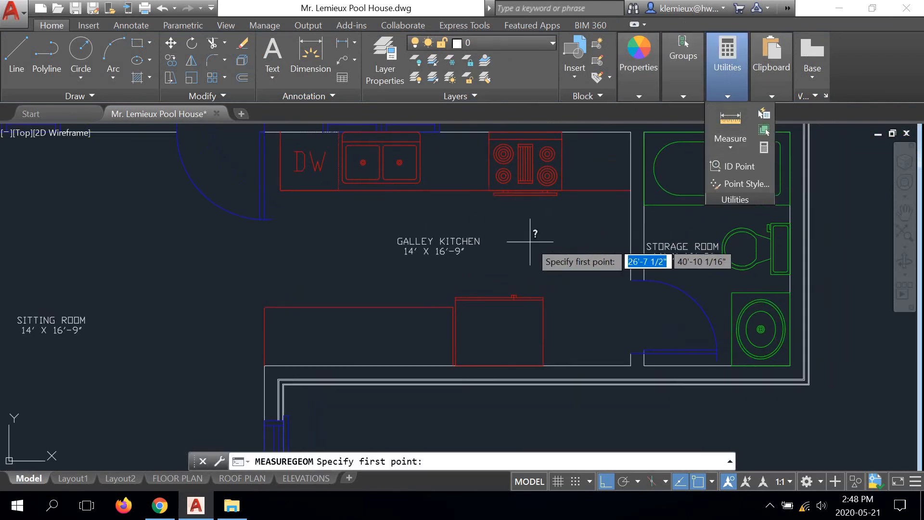
click(472, 131)
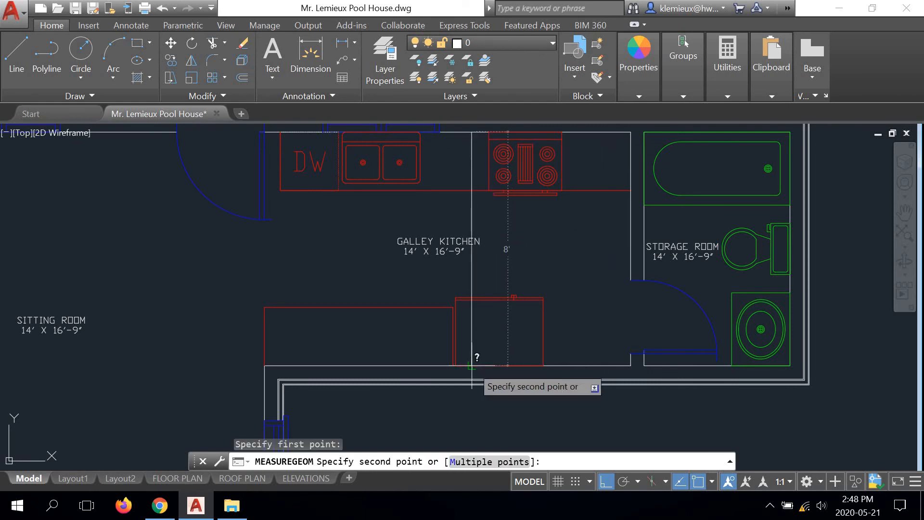
right_click(523, 253)
click(544, 276)
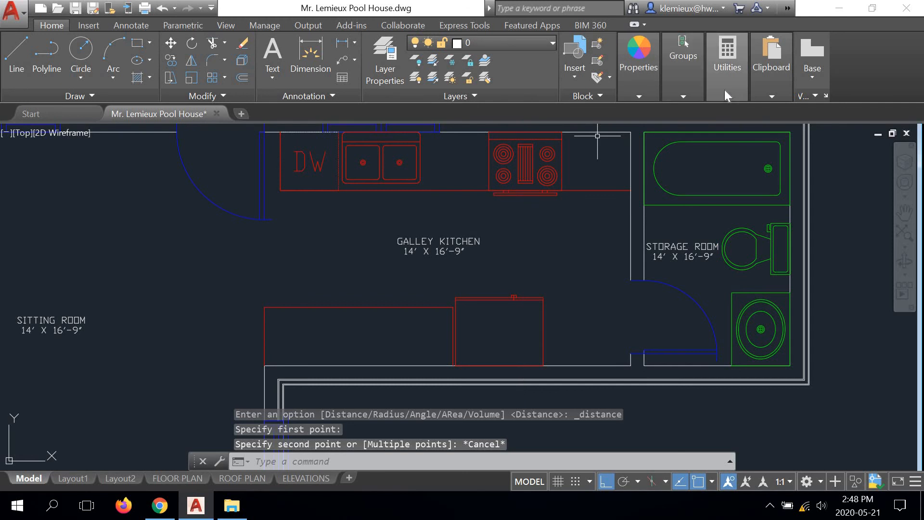
- Measure the galley kitchen's length from the lower-left counter corner to the bathroom partition wall
click(724, 89)
click(729, 118)
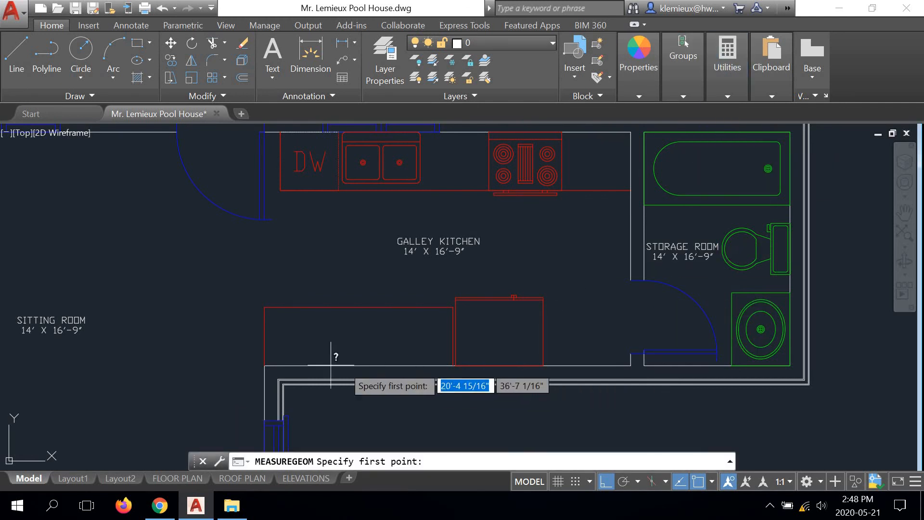
scroll(268, 371, up, 8)
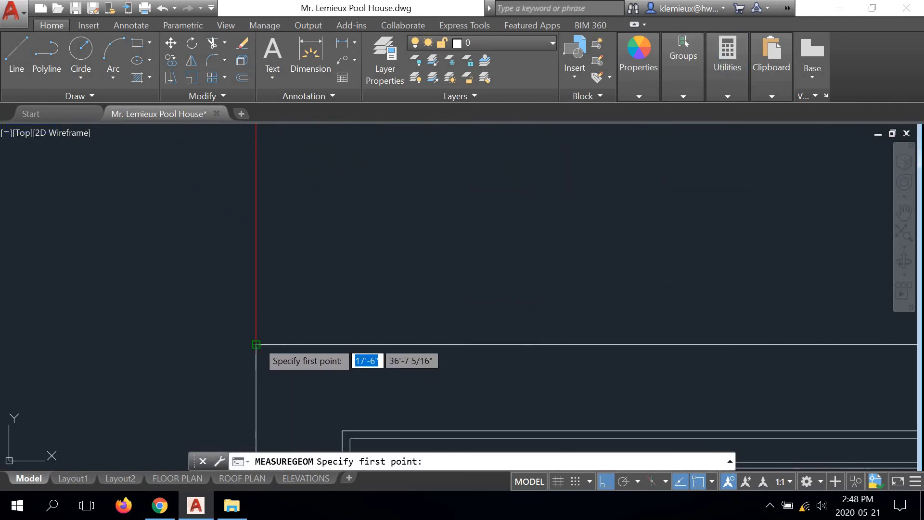
click(256, 344)
scroll(256, 345, down, 5)
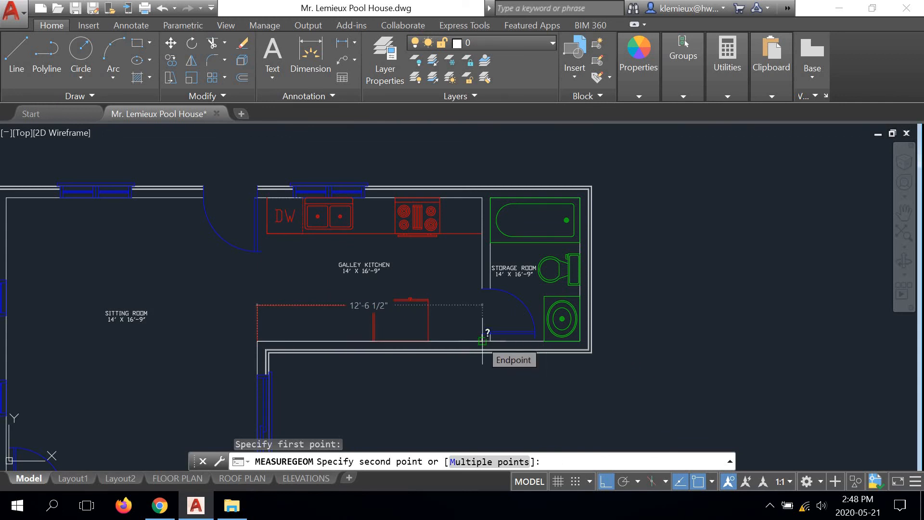
right_click(441, 284)
click(475, 305)
- Change the size line under GALLEY KITCHEN to 8' X 12'-6"
scroll(351, 283, up, 6)
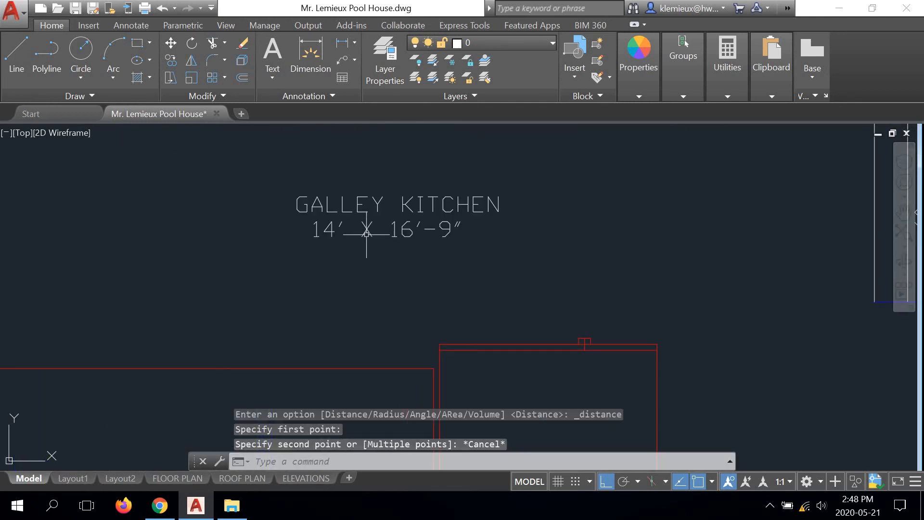
double_click(366, 234)
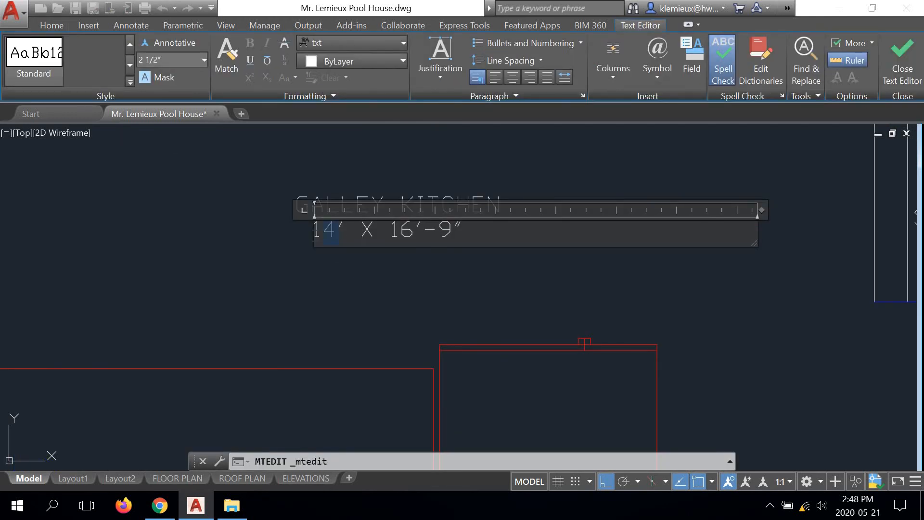
drag(323, 237, 316, 239)
text(8')
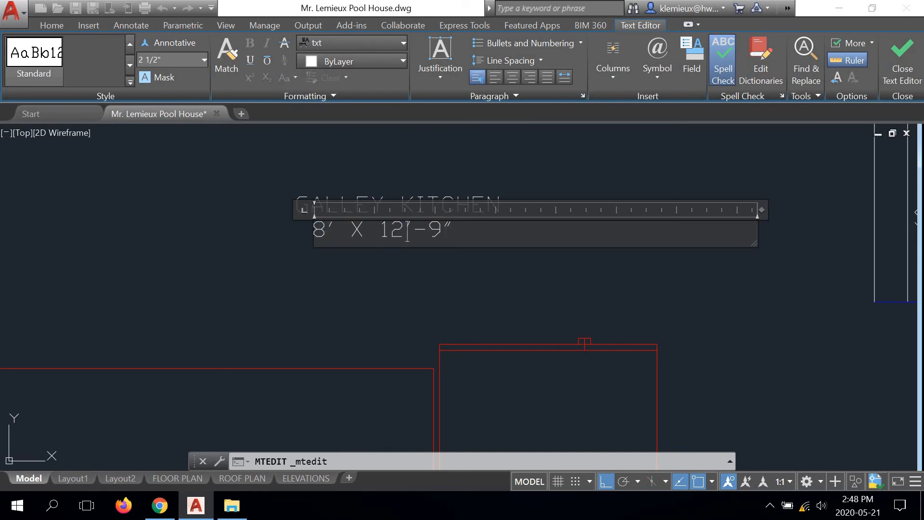
drag(434, 237, 429, 238)
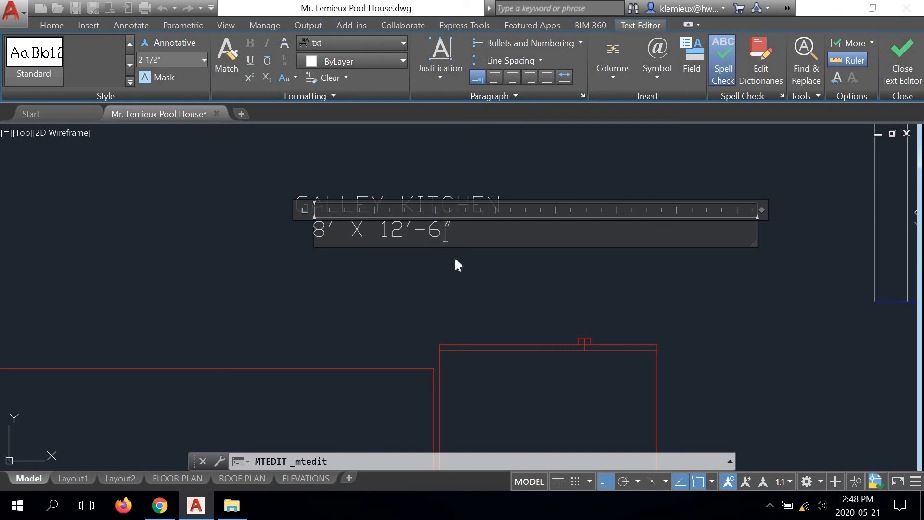
click(449, 283)
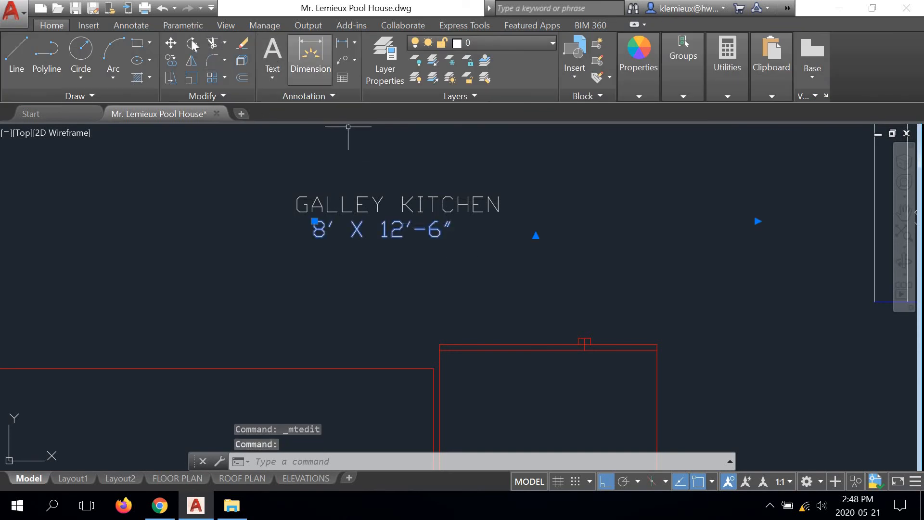
- Move the 8' X 12'-6" line about 3" to the right so it is centered beneath GALLEY KITCHEN
click(171, 46)
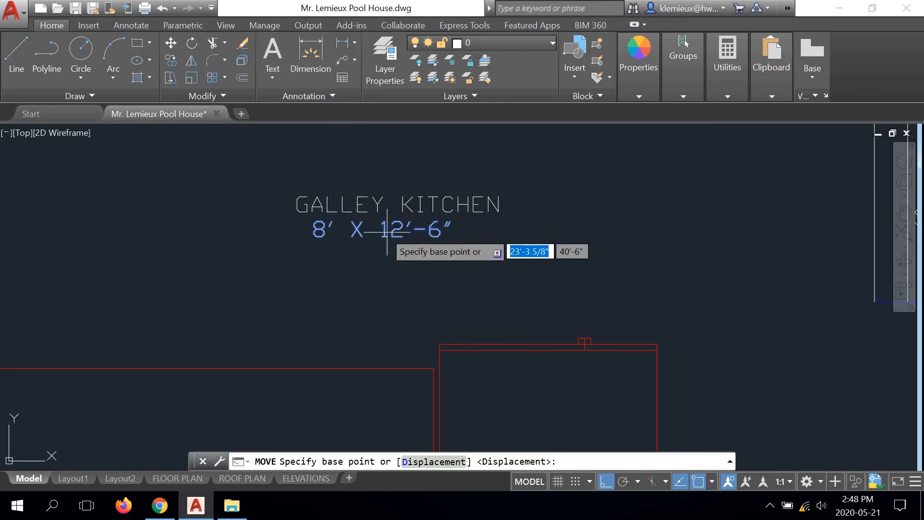
click(401, 265)
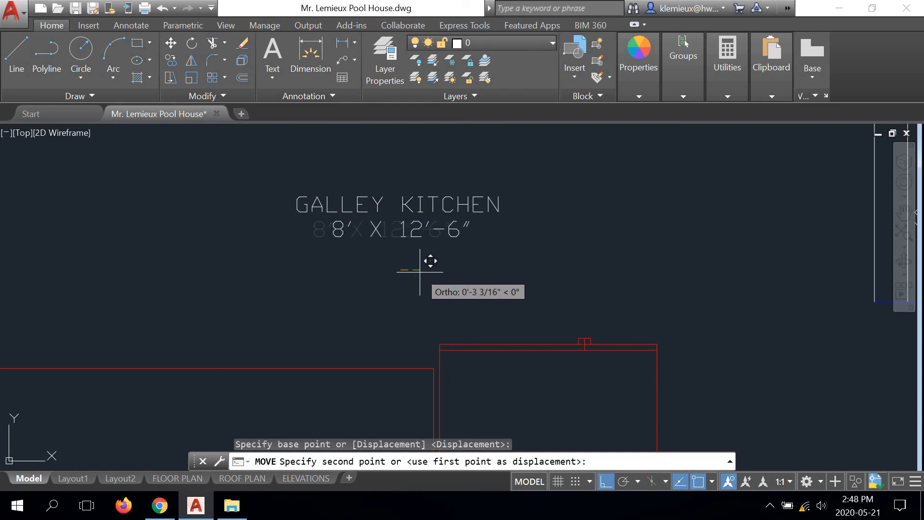
click(420, 271)
scroll(415, 251, down, 4)
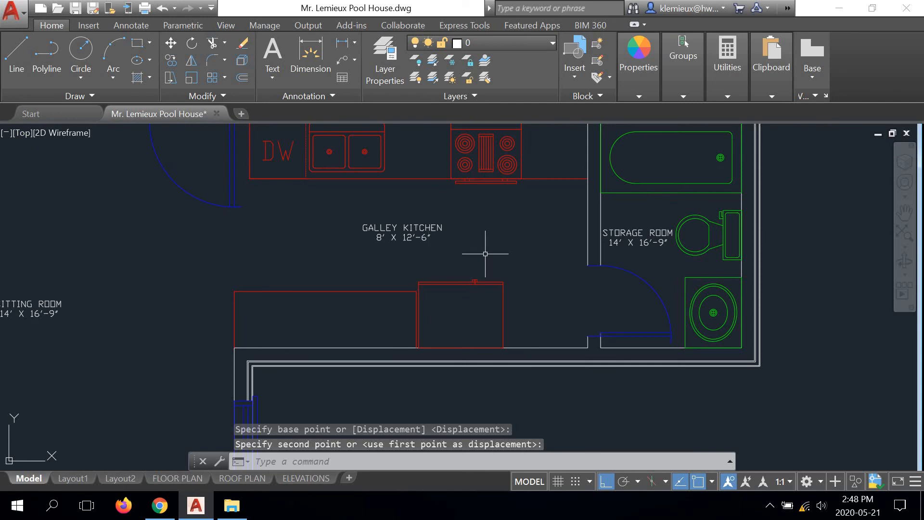
- Replace the copied STORAGE ROOM label beside the toilet with BATHROOM
middle_drag(485, 254, 431, 256)
scroll(470, 216, up, 4)
click(510, 253)
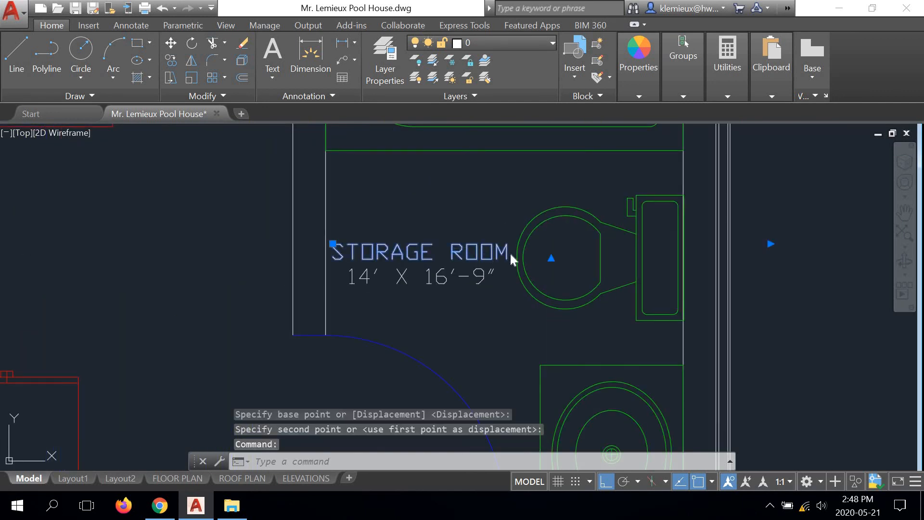
double_click(510, 253)
drag(510, 253, 329, 252)
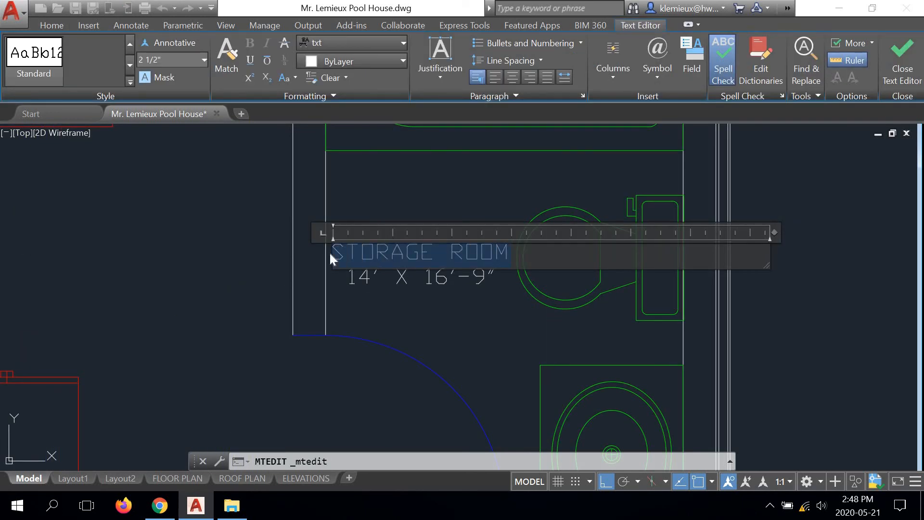
text(BATHROOM)
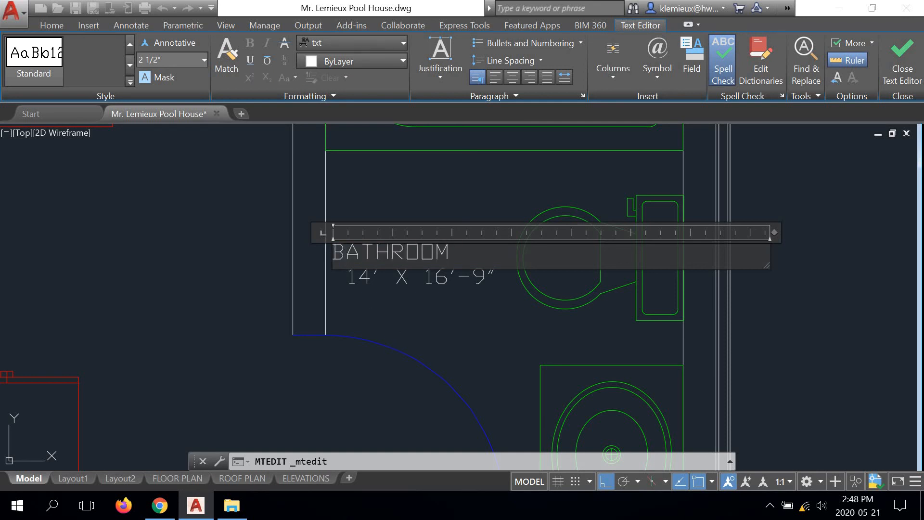
click(405, 289)
scroll(405, 279, down, 4)
middle_drag(405, 280, 403, 264)
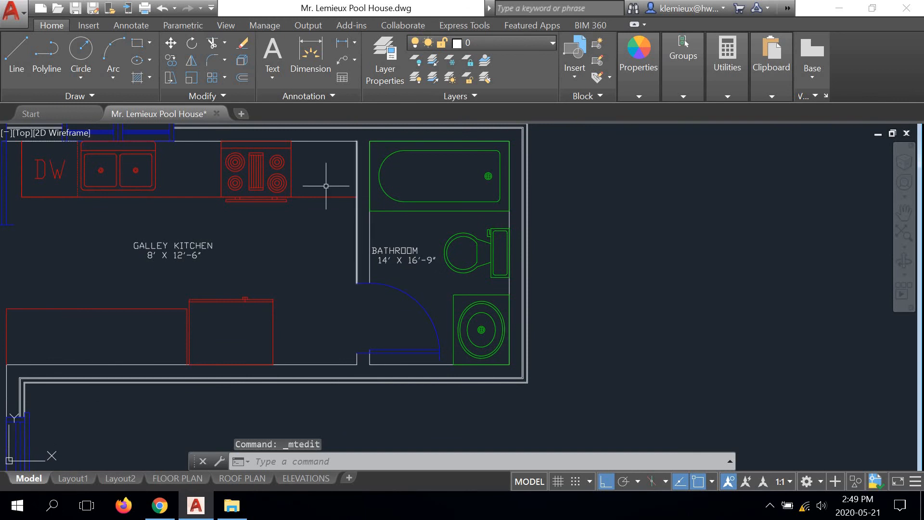
click(727, 96)
click(726, 139)
click(425, 141)
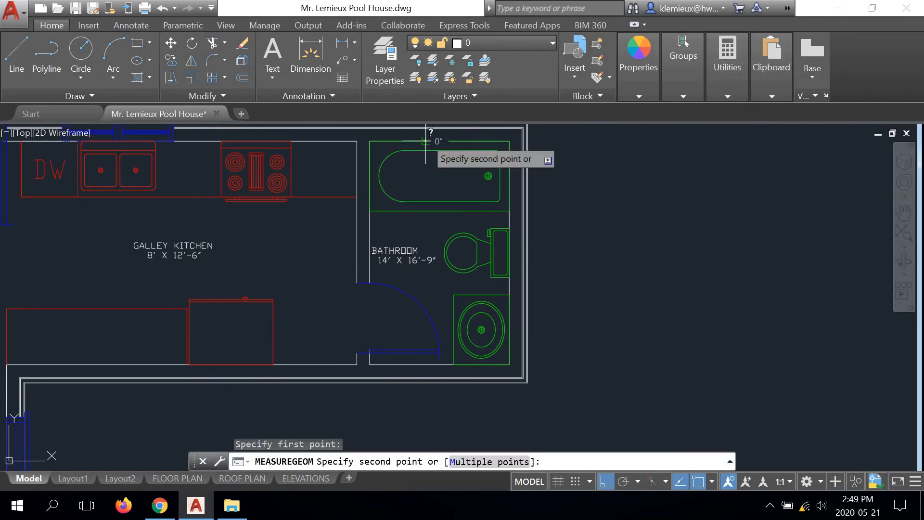
right_click(458, 253)
click(443, 254)
- Measure the bathroom's width from the kitchen partition wall to the outer wall's interior face
click(727, 96)
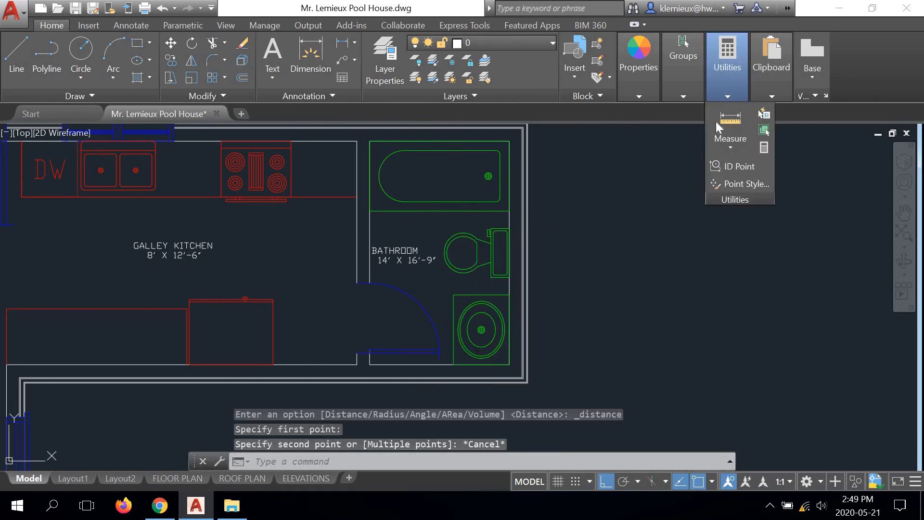
click(717, 124)
click(370, 187)
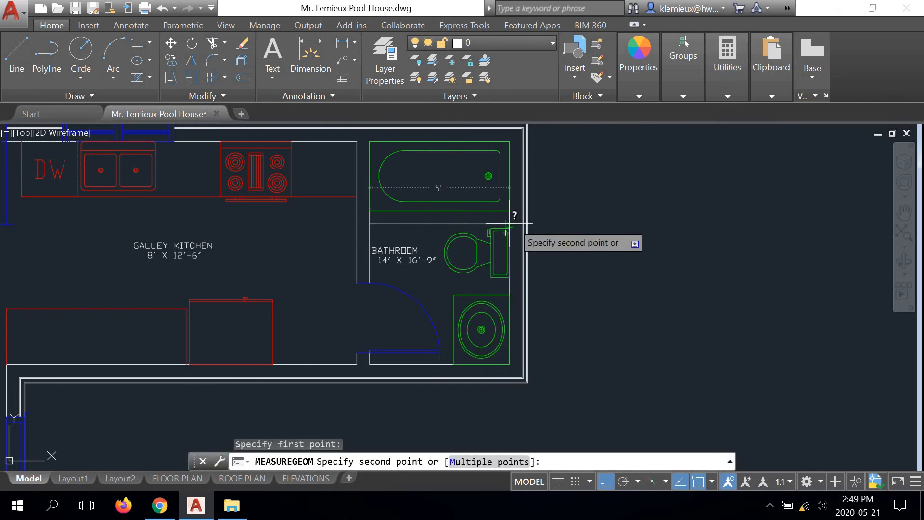
scroll(502, 219, up, 5)
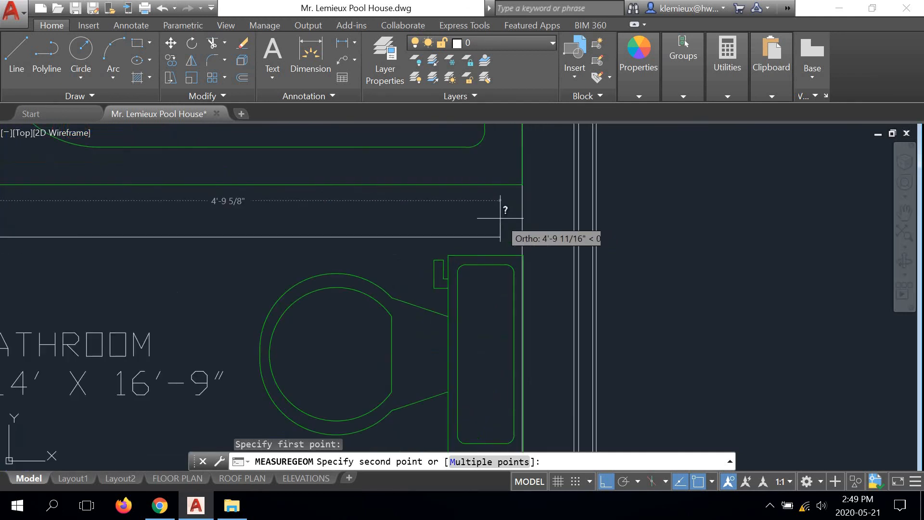
scroll(501, 226, down, 5)
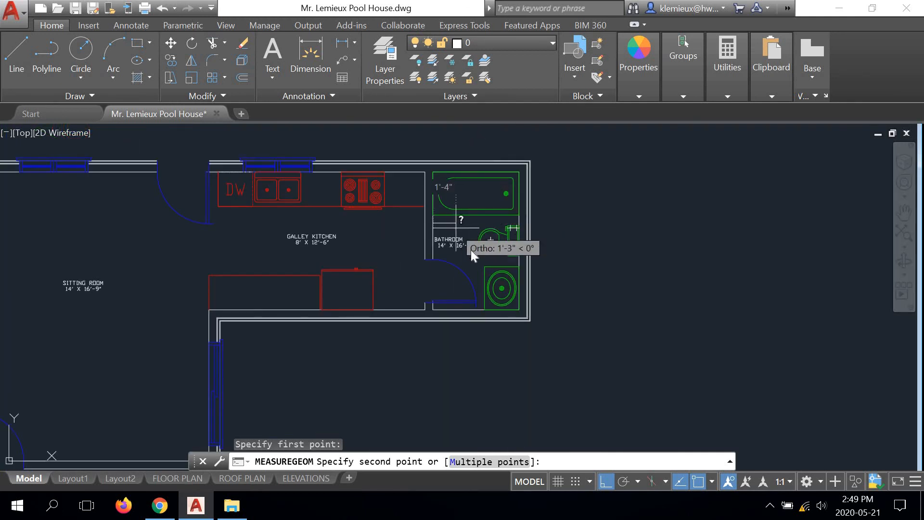
right_click(471, 250)
click(486, 250)
- Change the size line under BATHROOM to 5' X 8'
scroll(449, 232, up, 5)
click(448, 228)
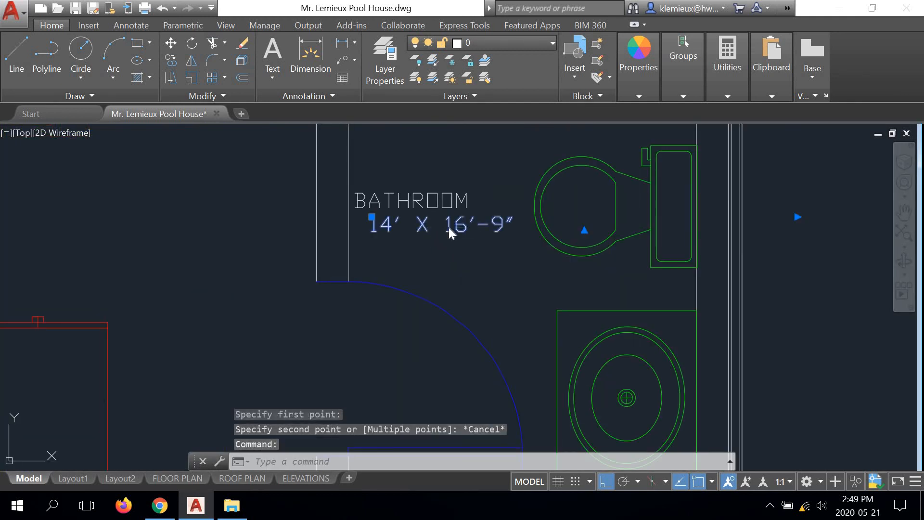
double_click(448, 227)
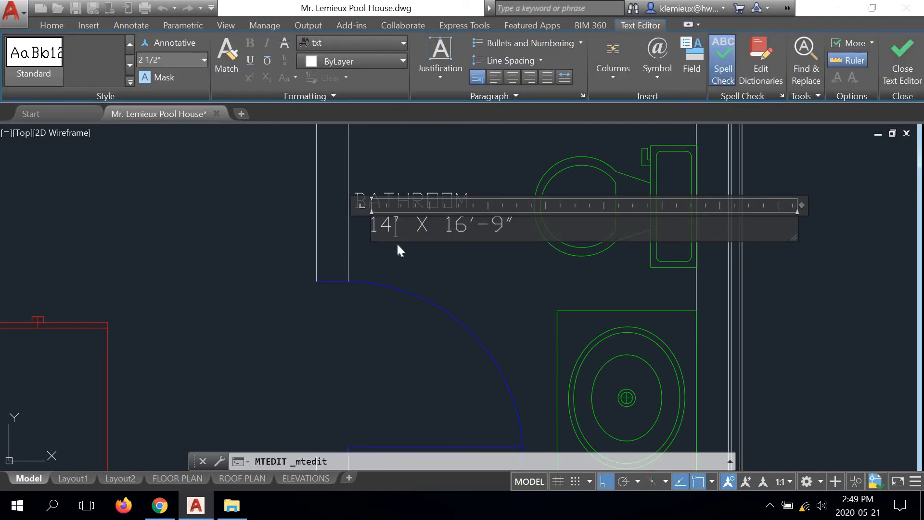
key(BackSpace)
key(BackSpace)
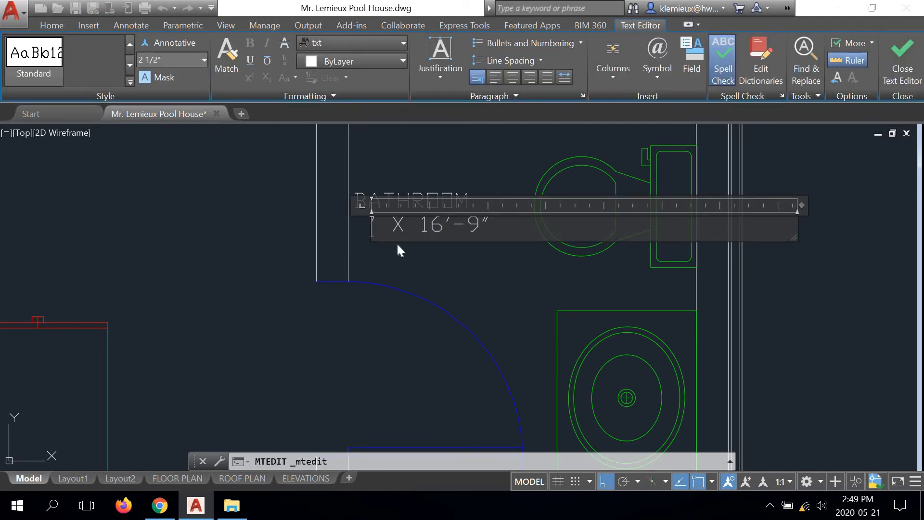
text(5' X 8')
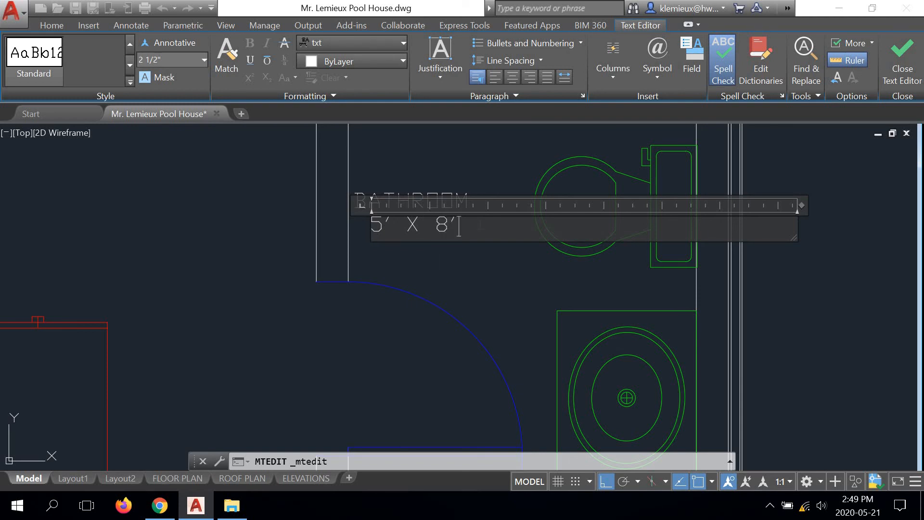
key(Escape)
- Move the BATHROOM label slightly to the right so it sits centered between the partition wall and the toilet
click(430, 195)
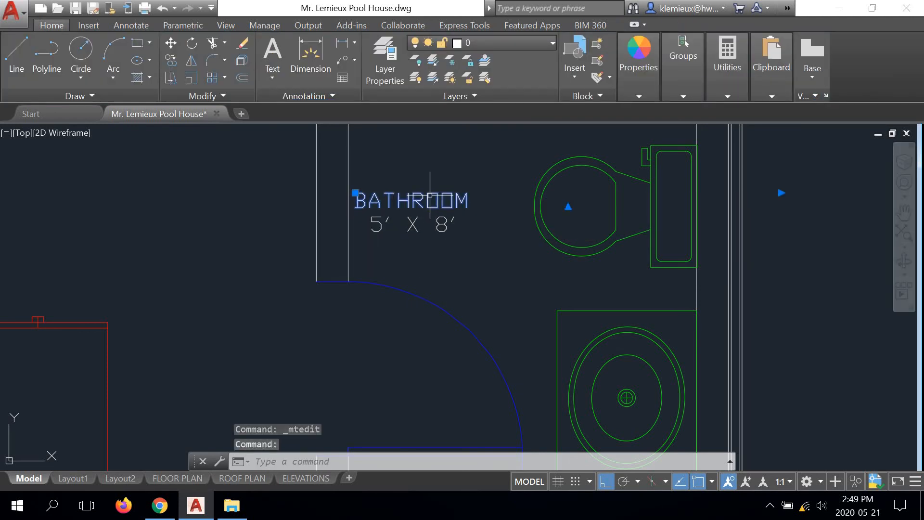
text(m)
key(Return)
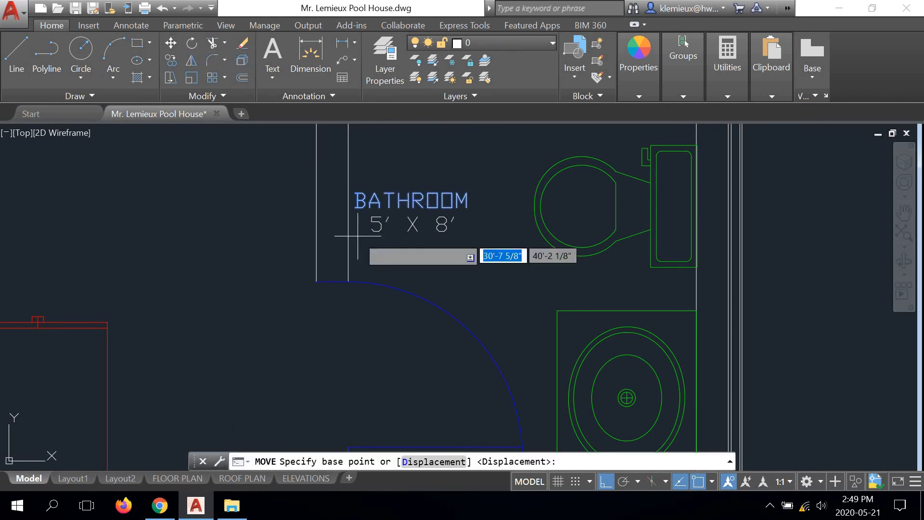
click(472, 251)
click(491, 265)
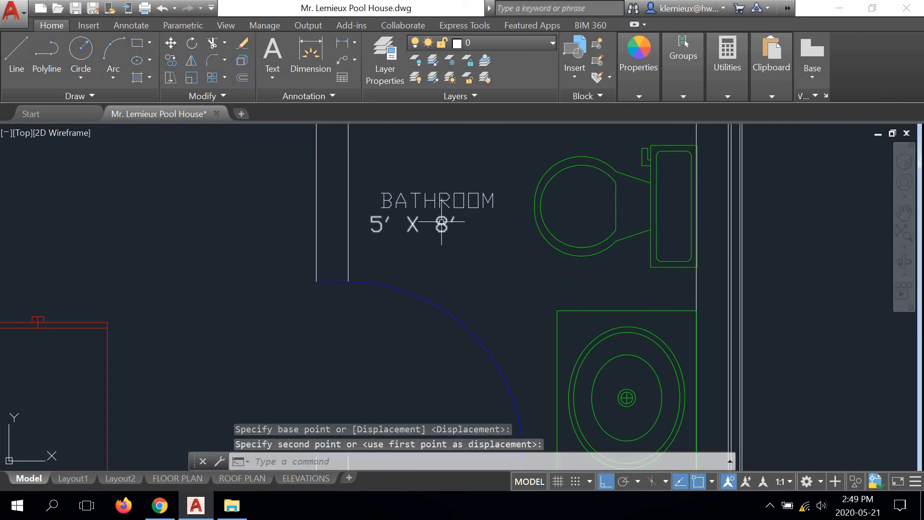
- Move the 5' X 8' line about 4" to the right so it is centered beneath BATHROOM
click(435, 222)
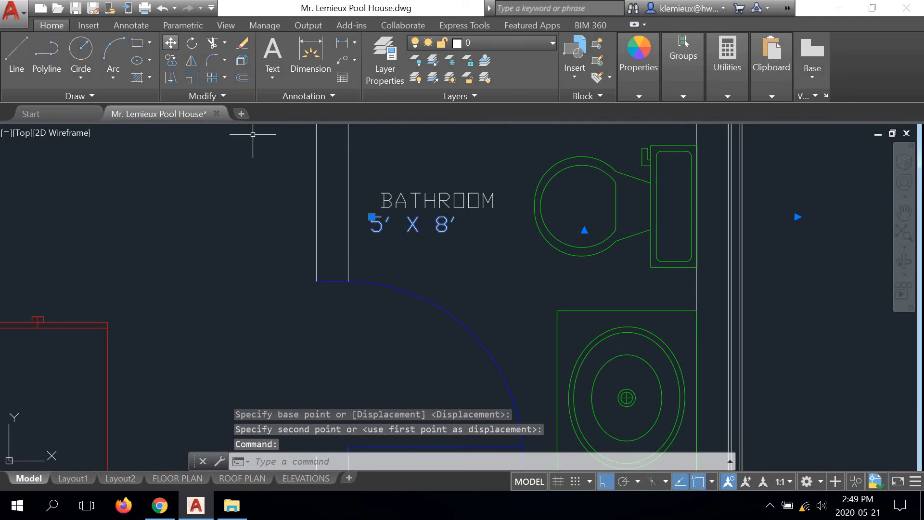
text(m)
key(Return)
click(417, 250)
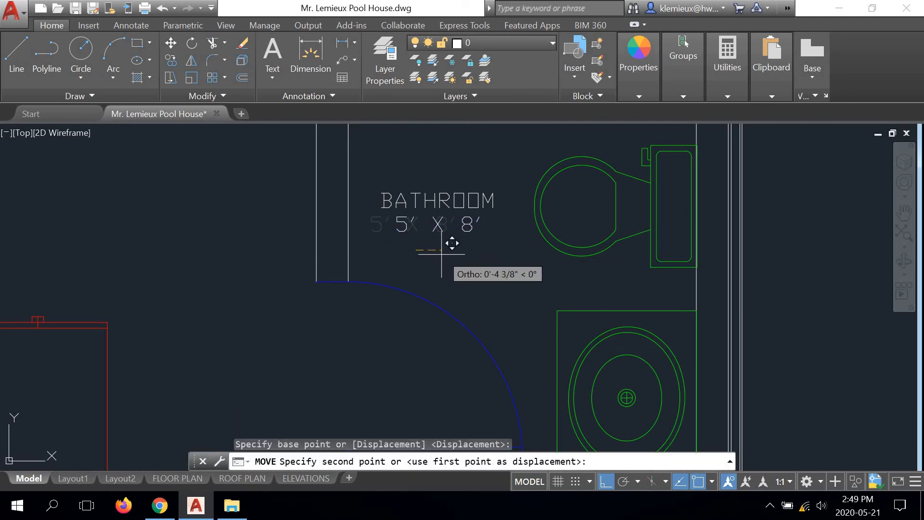
click(435, 253)
- Assign the name and size labels of the bathroom, galley kitchen, sitting room and storage room to the TEXT layer
scroll(433, 253, down, 8)
middle_drag(396, 265, 495, 206)
scroll(582, 201, up, 6)
click(583, 197)
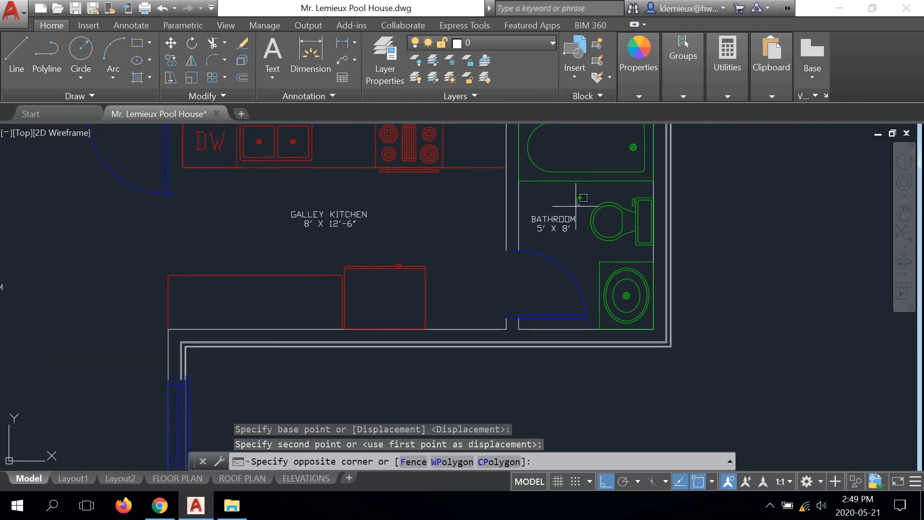
click(538, 240)
click(389, 192)
click(303, 243)
scroll(306, 236, down, 5)
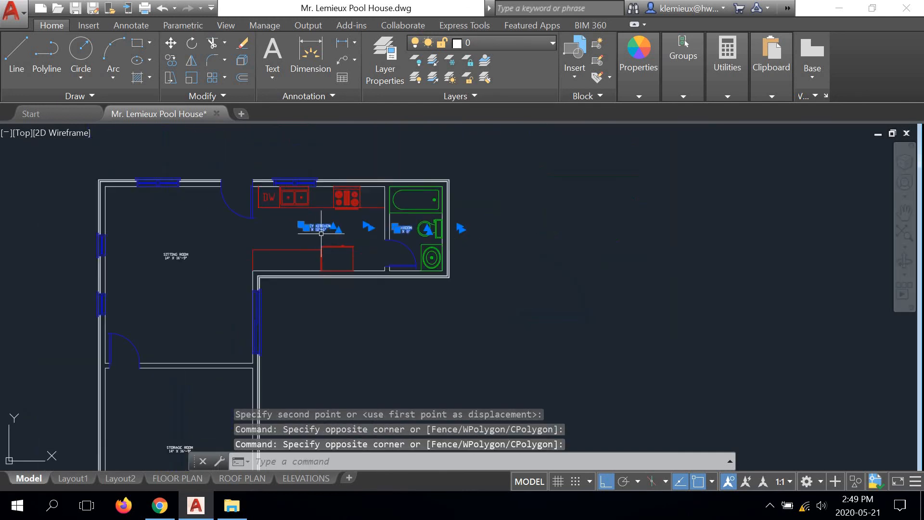
click(209, 236)
click(171, 260)
middle_drag(168, 310, 284, 231)
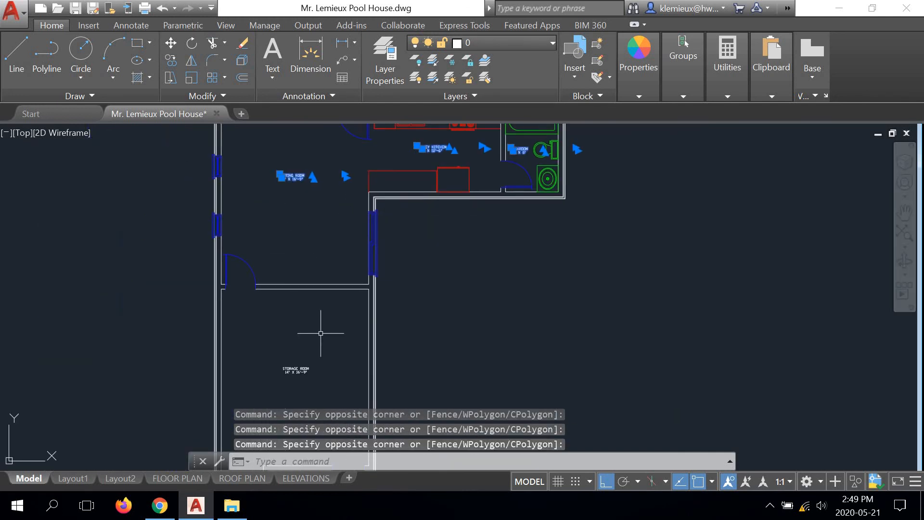
click(334, 346)
click(269, 381)
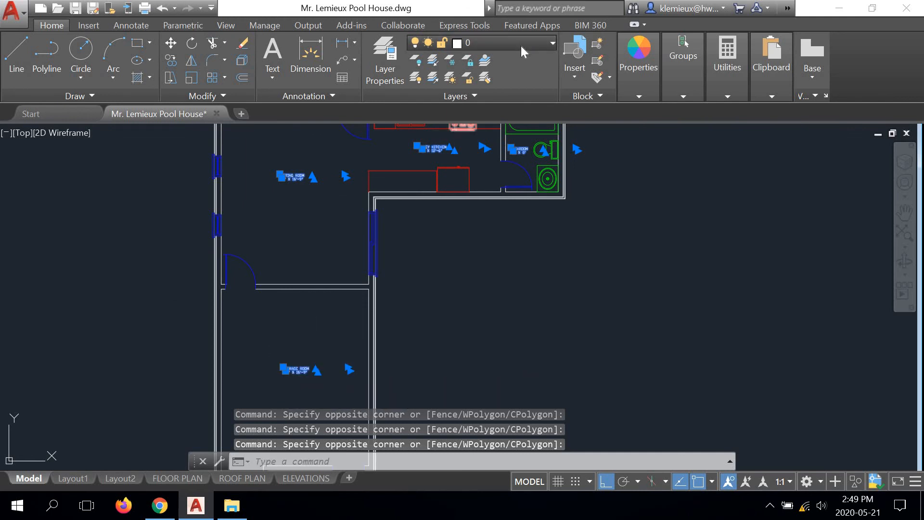
click(521, 45)
click(480, 183)
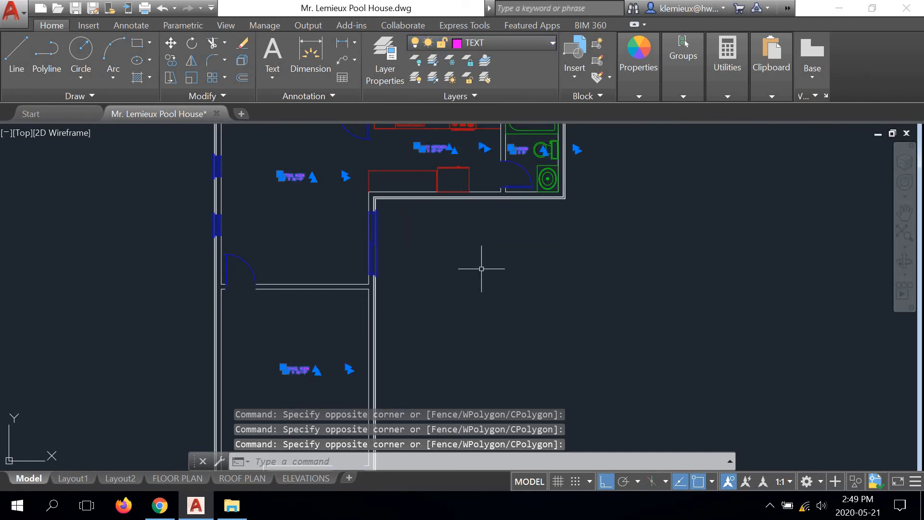
text(m)
key(Return)
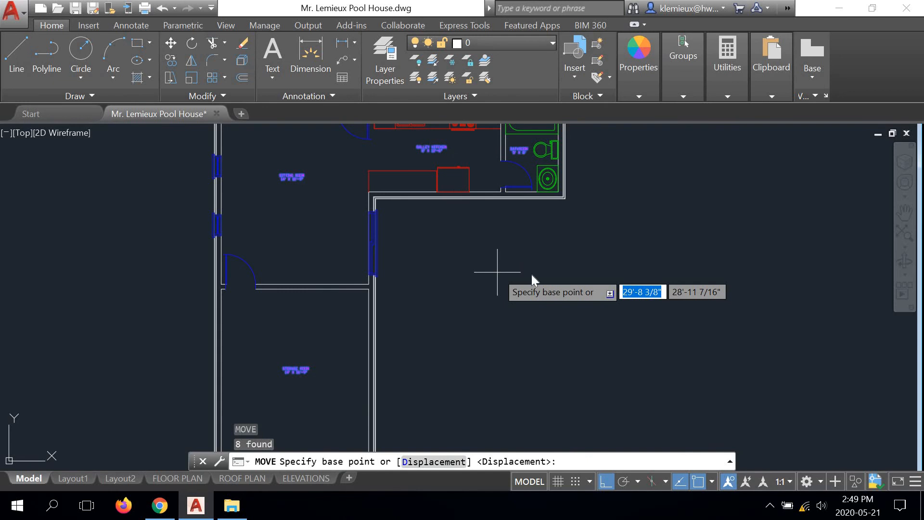
right_click(531, 274)
click(545, 281)
- Open the FLOOR PLAN layout and examine how the room labels appear on the sheet
scroll(480, 267, down, 2)
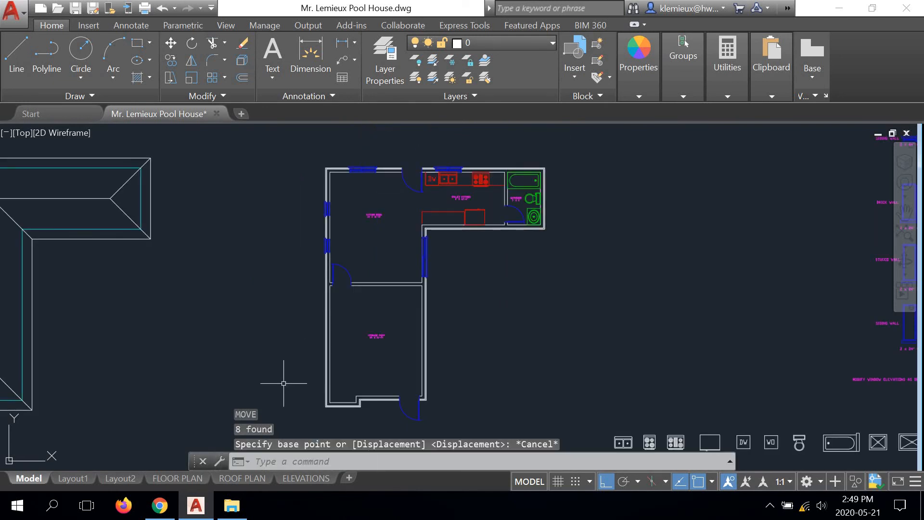
click(172, 478)
middle_drag(466, 279, 465, 334)
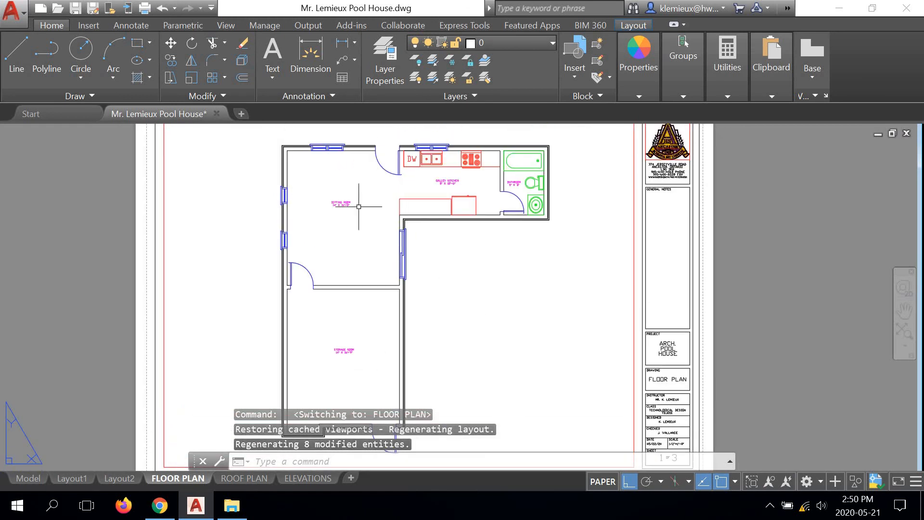
scroll(337, 196, up, 6)
scroll(447, 199, down, 6)
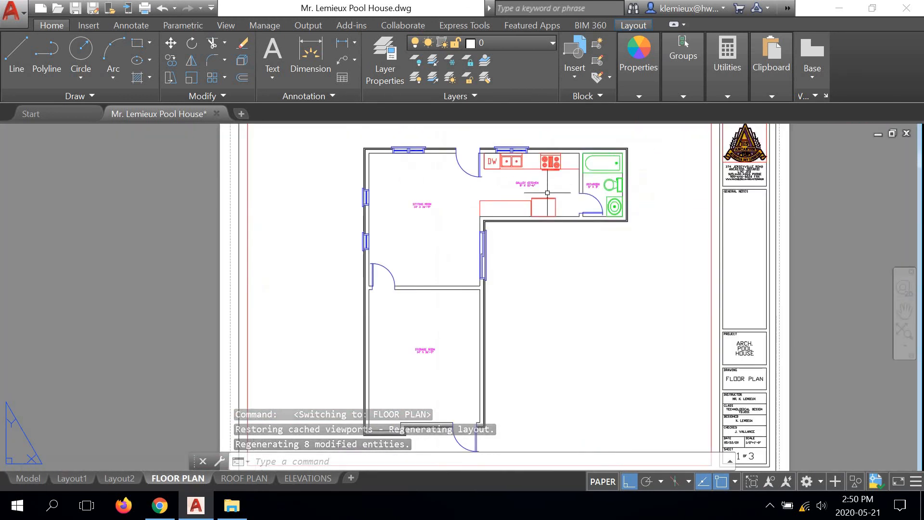
middle_drag(598, 274, 544, 255)
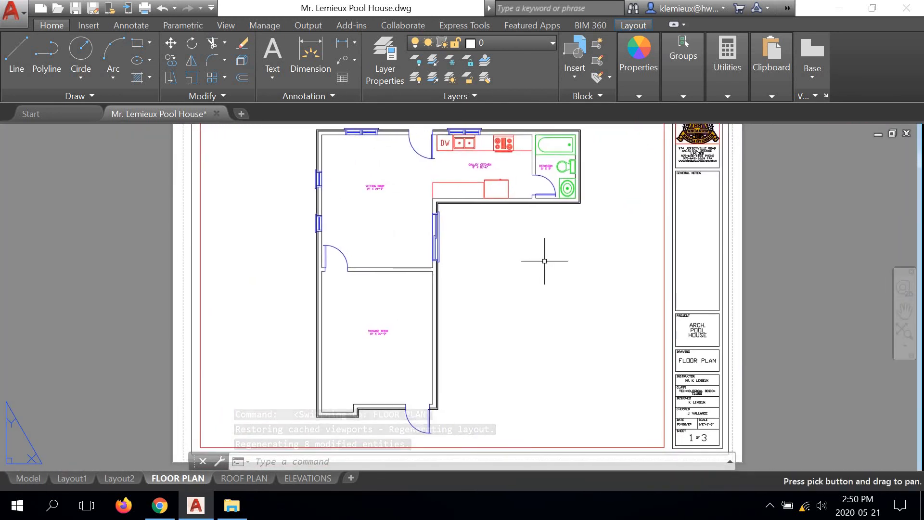
scroll(536, 261, down, 2)
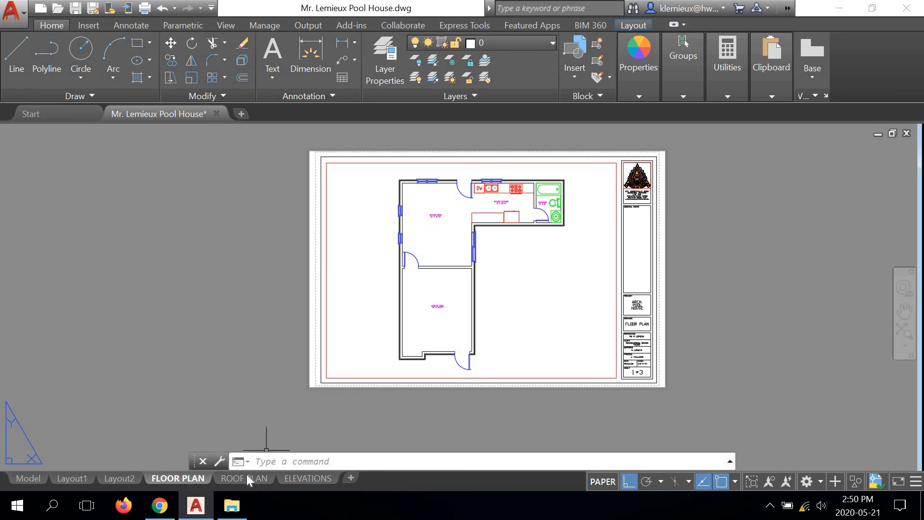
- Open the ROOF PLAN layout and view the whole roof sheet
click(245, 480)
scroll(502, 305, down, 2)
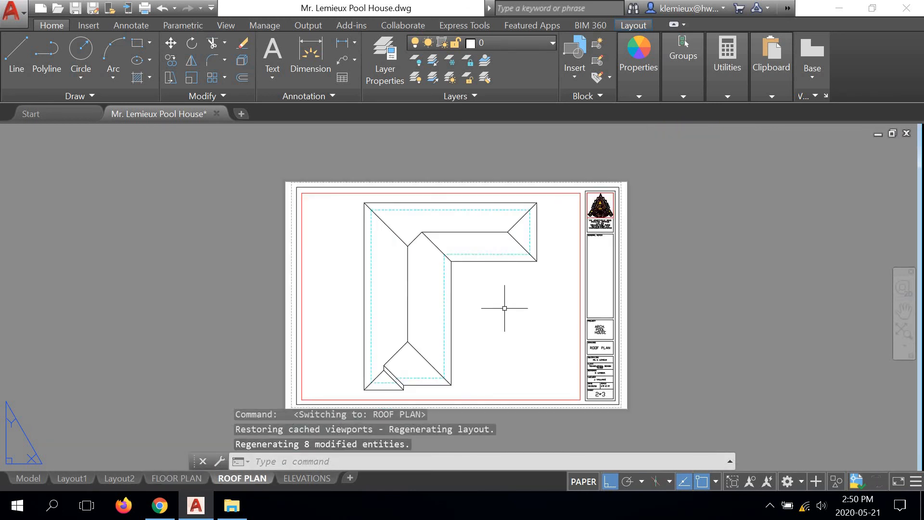
middle_drag(522, 305, 501, 303)
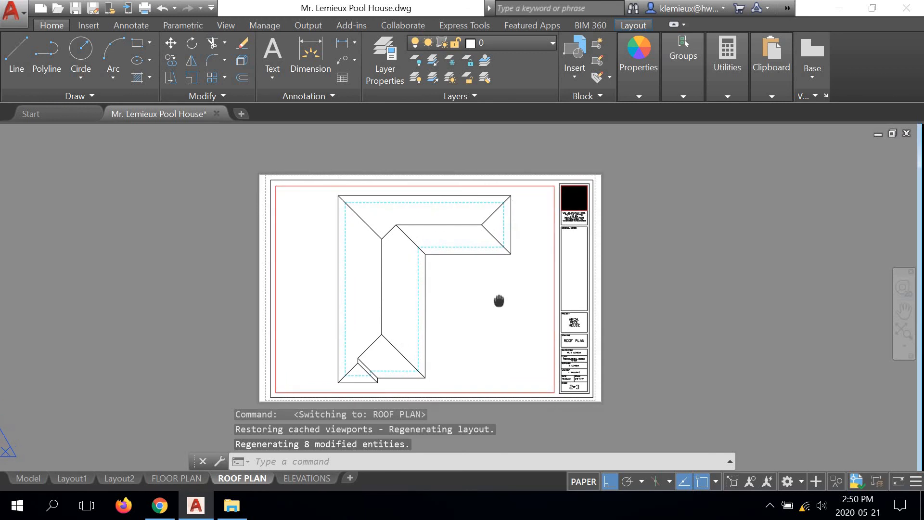